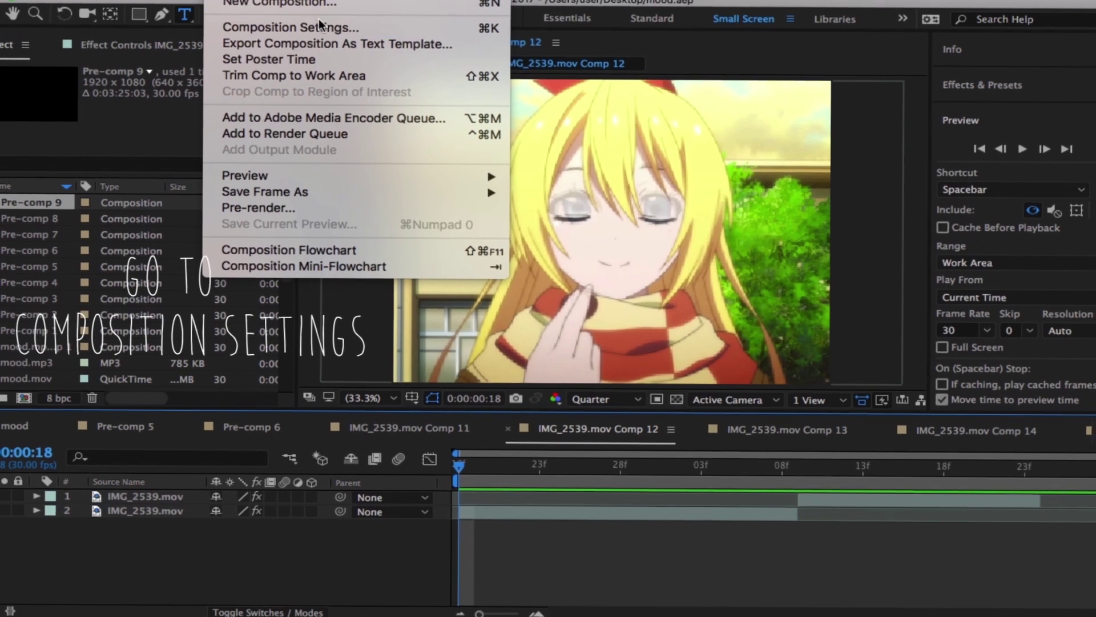
- Set Comp 12's motion blur to a 301° shutter angle, 64 samples per frame and a 252 adaptive limit
click(314, 25)
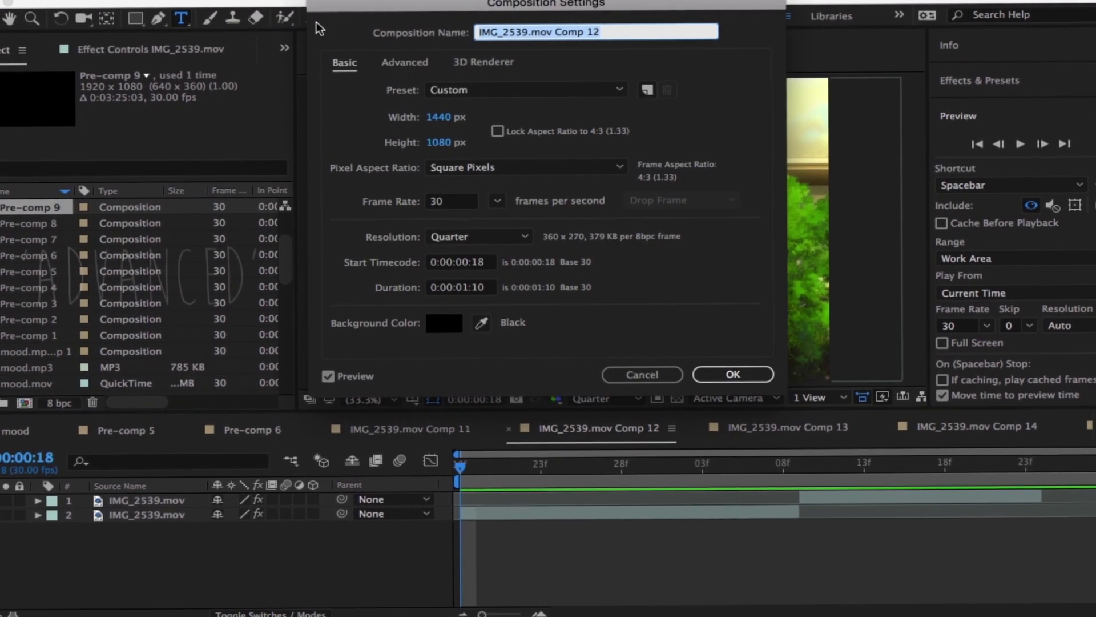
click(412, 58)
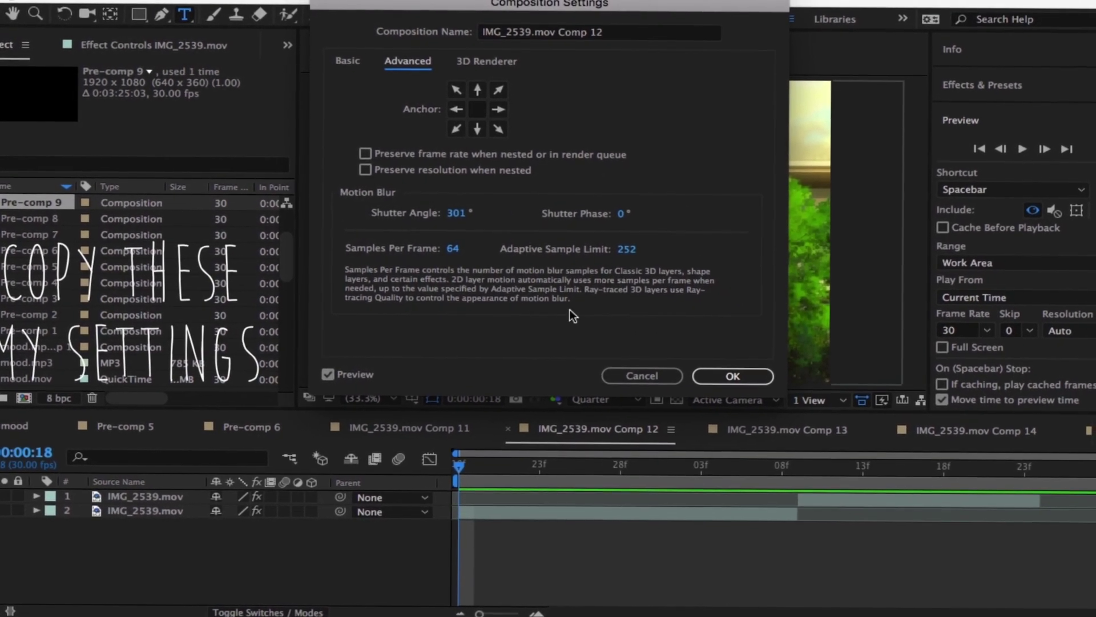
click(741, 369)
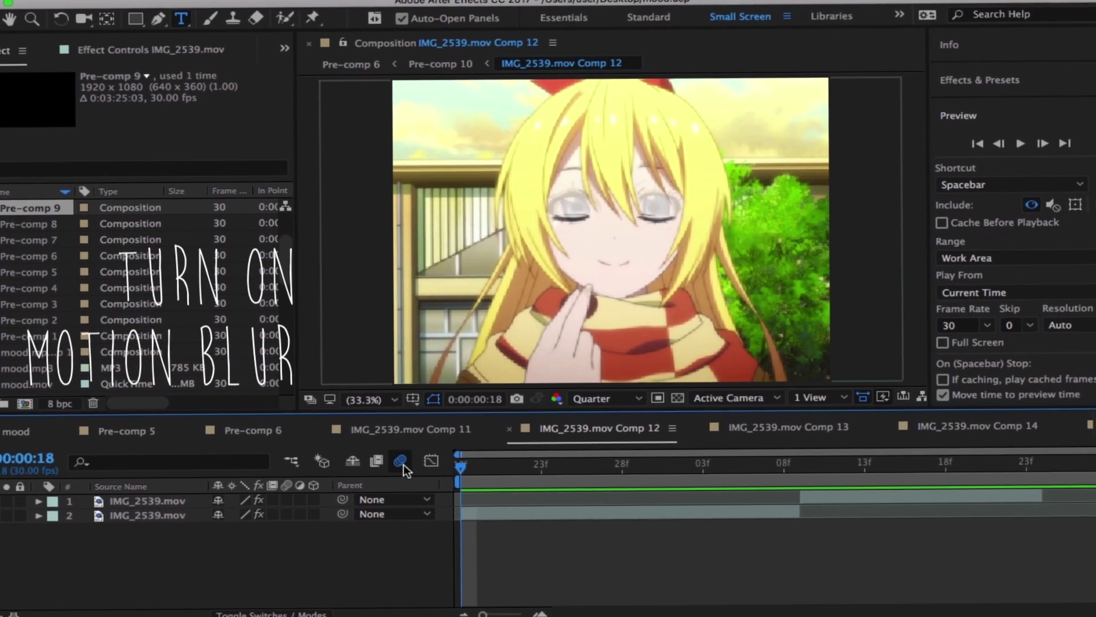
- Enable motion blur for the composition and both IMG_2539.mov layers
click(402, 453)
click(281, 499)
click(280, 512)
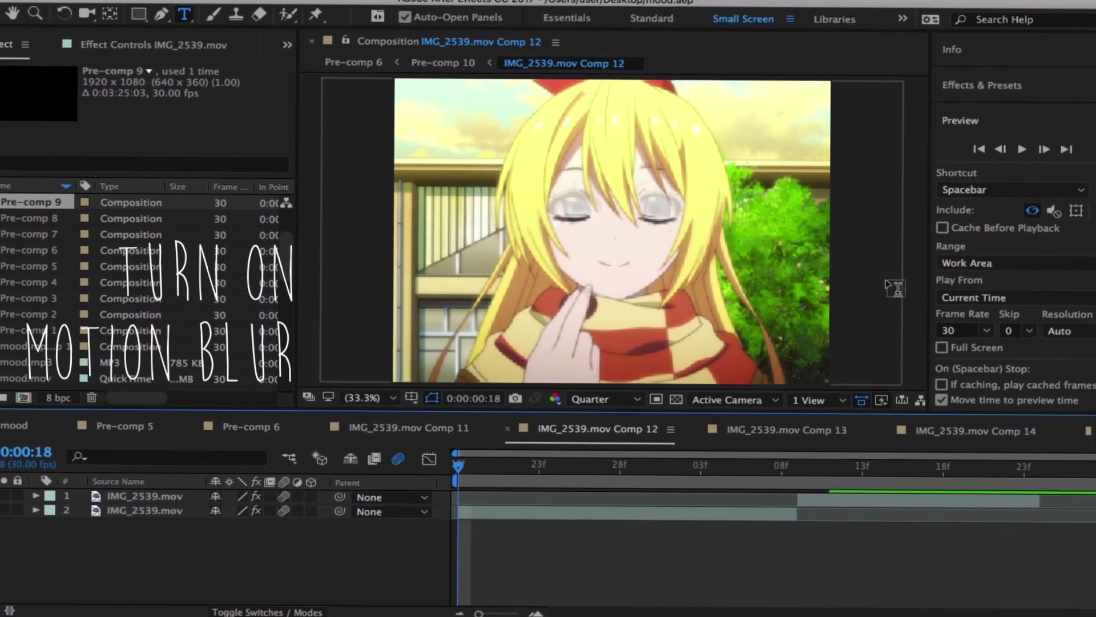
- Apply the Motion Tile effect to the second IMG_2539.mov layer
click(1045, 84)
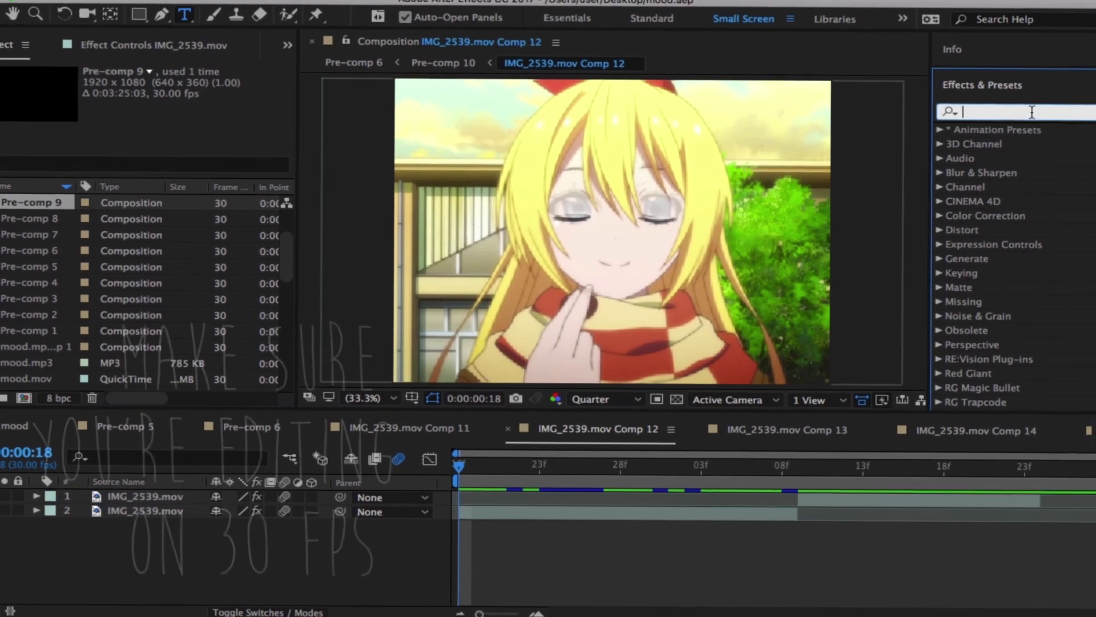
click(1032, 100)
text(mot)
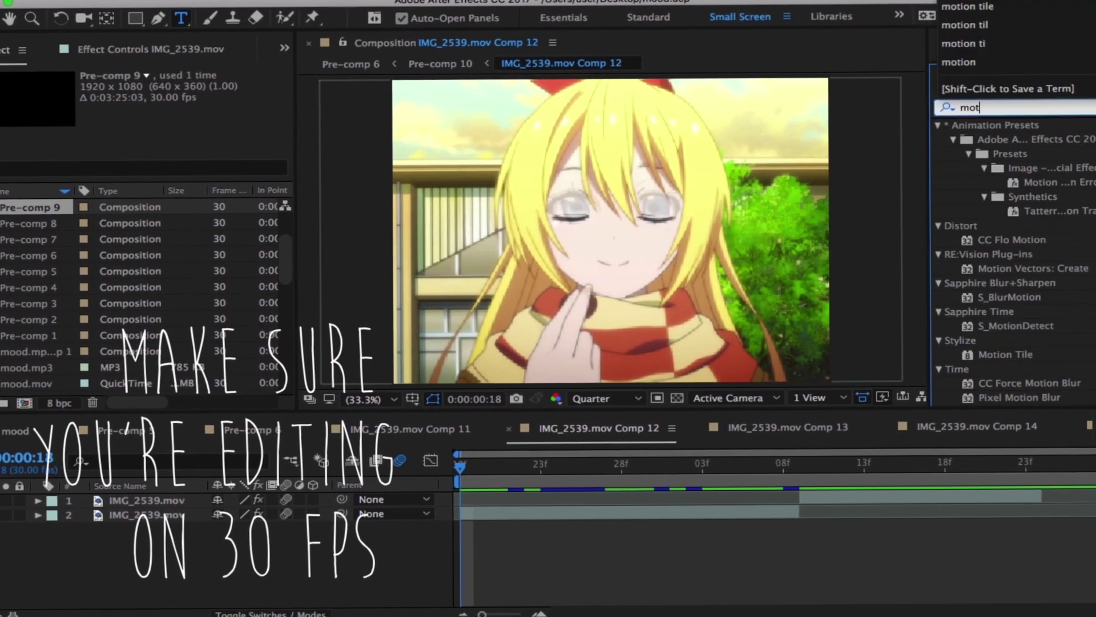
text(ion til)
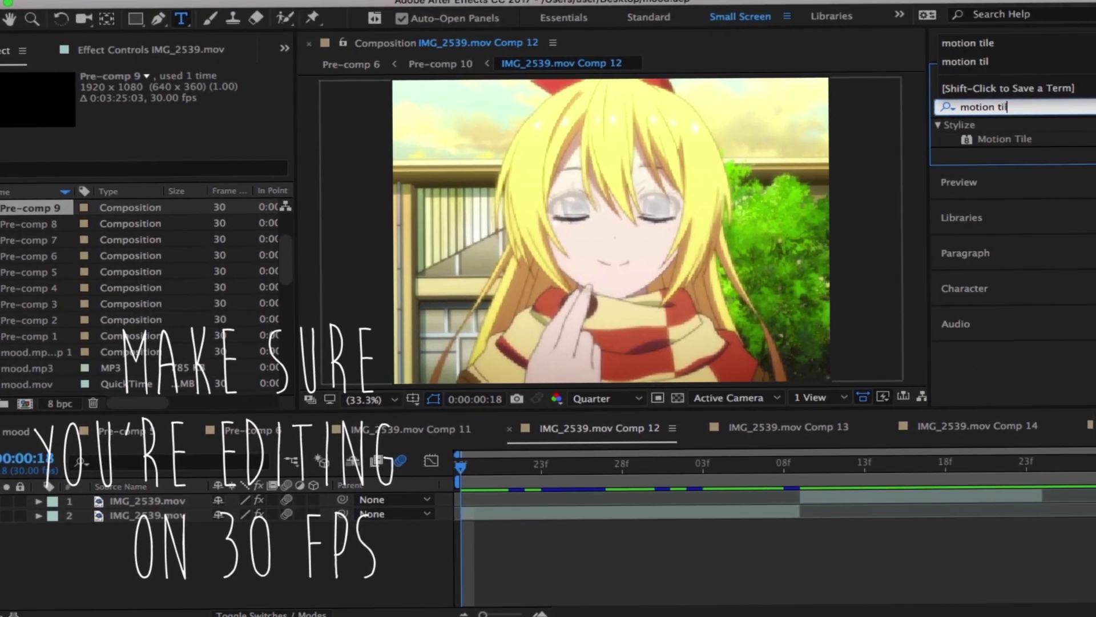
text(e)
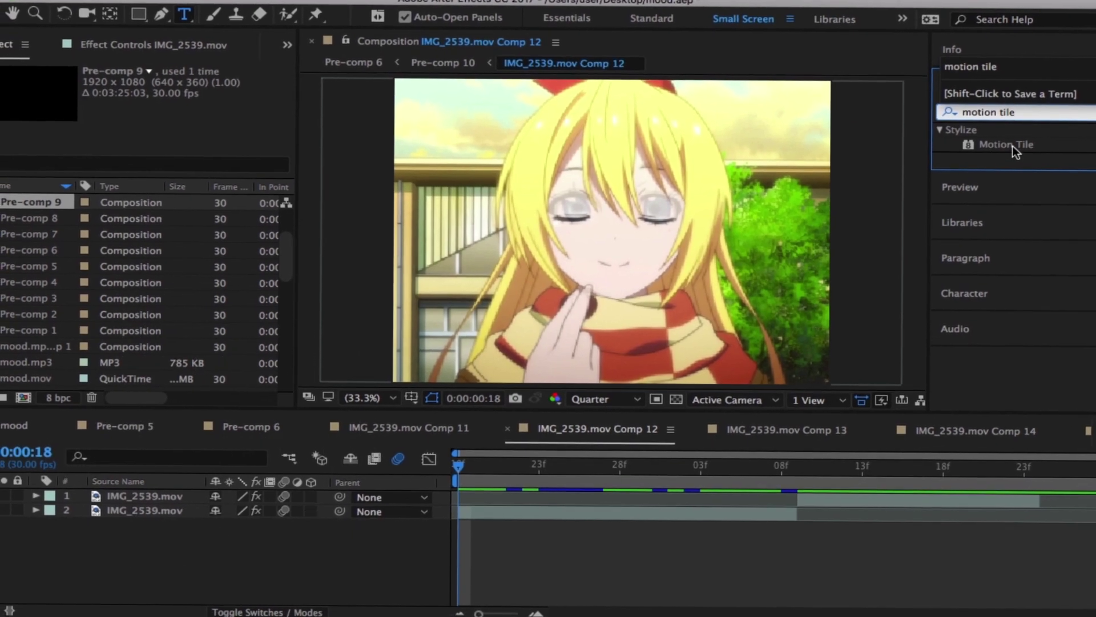
mouse_move(1012, 145)
mouse_down()
mouse_move(685, 526)
mouse_move(687, 517)
mouse_up()
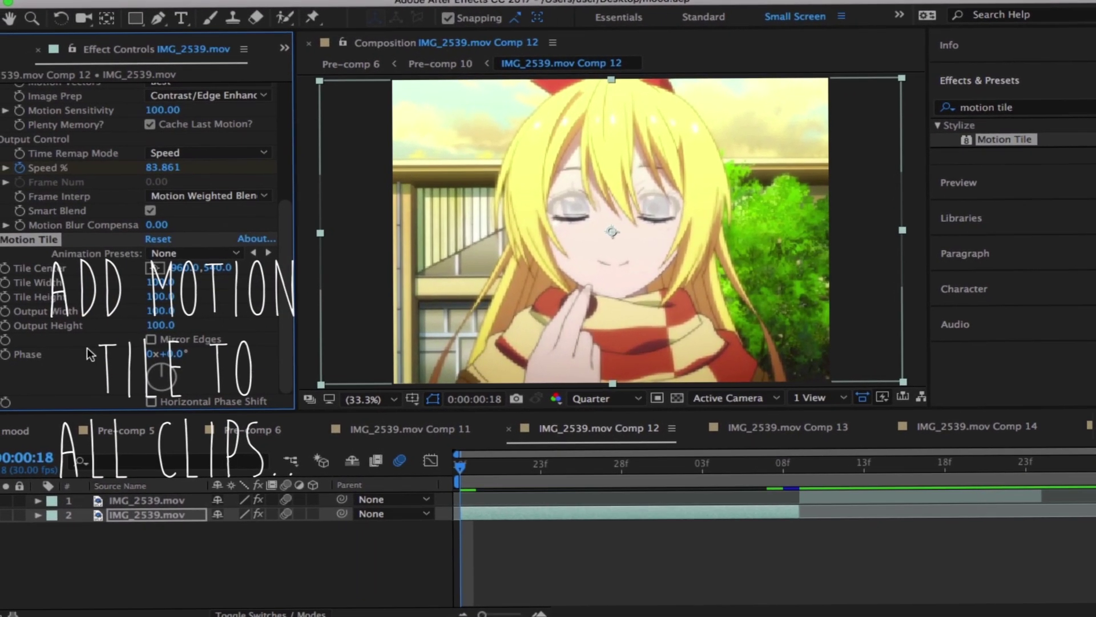
- Turn on Motion Tile's Mirror Edges and set Output Height and Output Width to 500
click(155, 330)
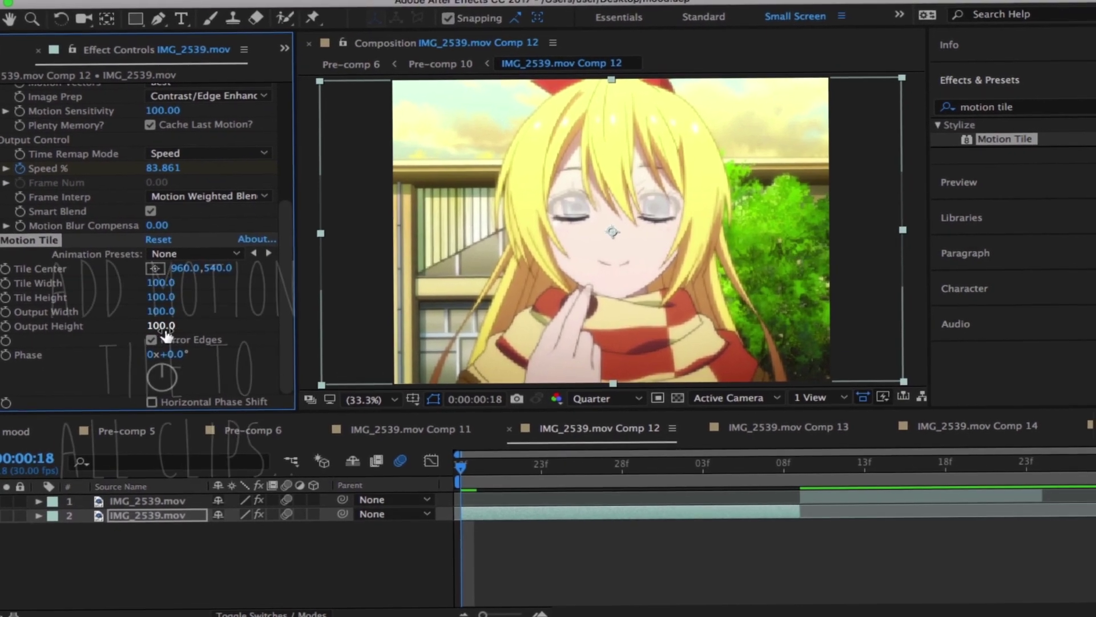
click(164, 315)
text(500)
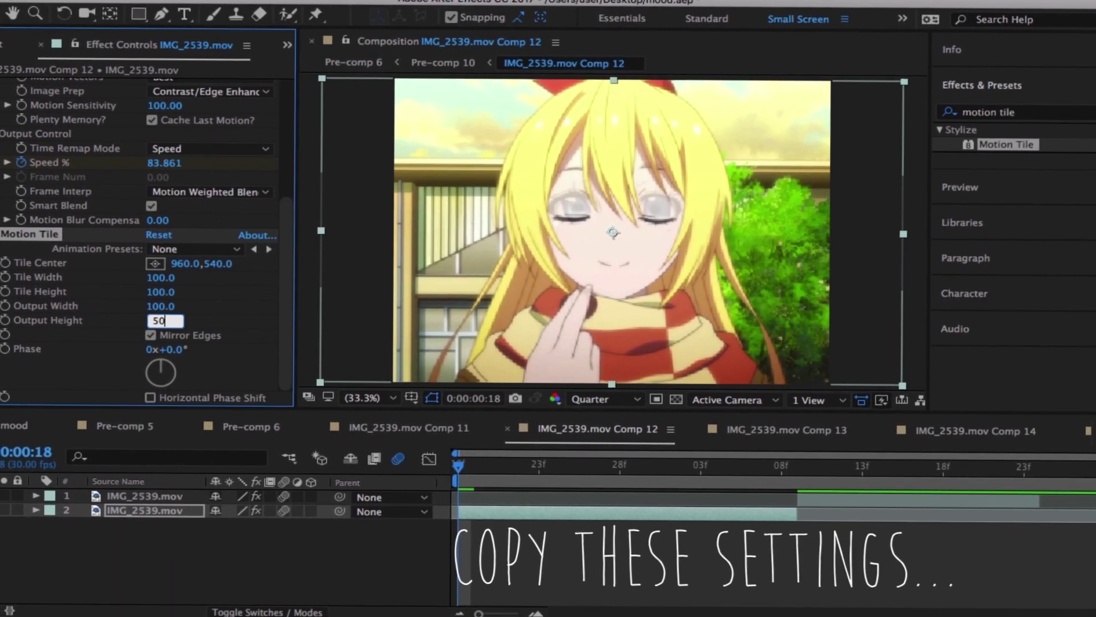
key(Return)
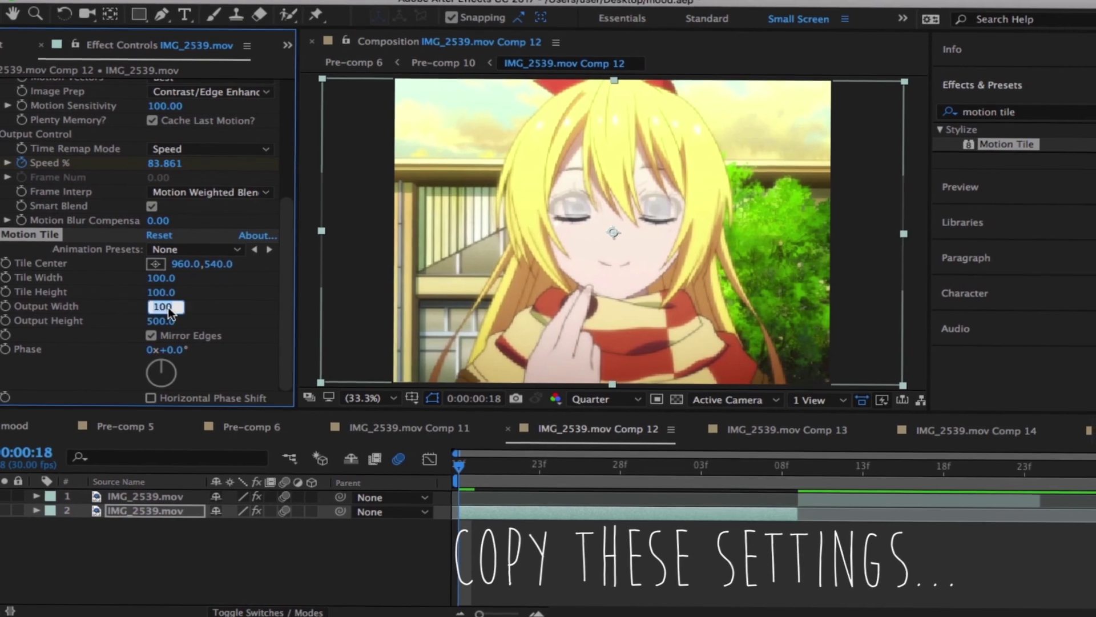
click(167, 307)
text(5)
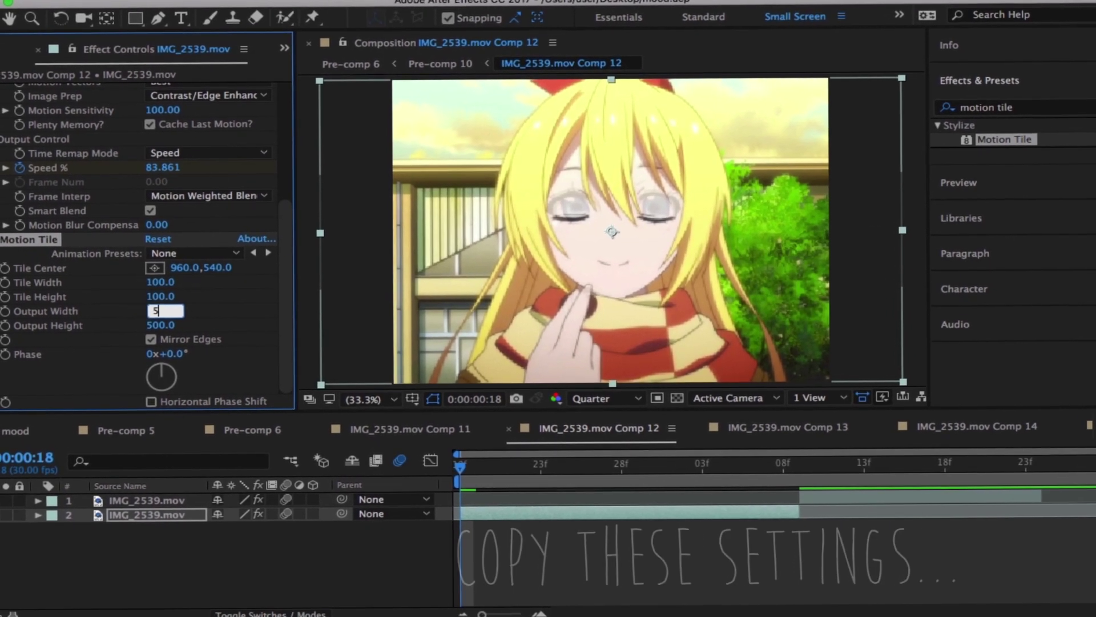
text(00.0)
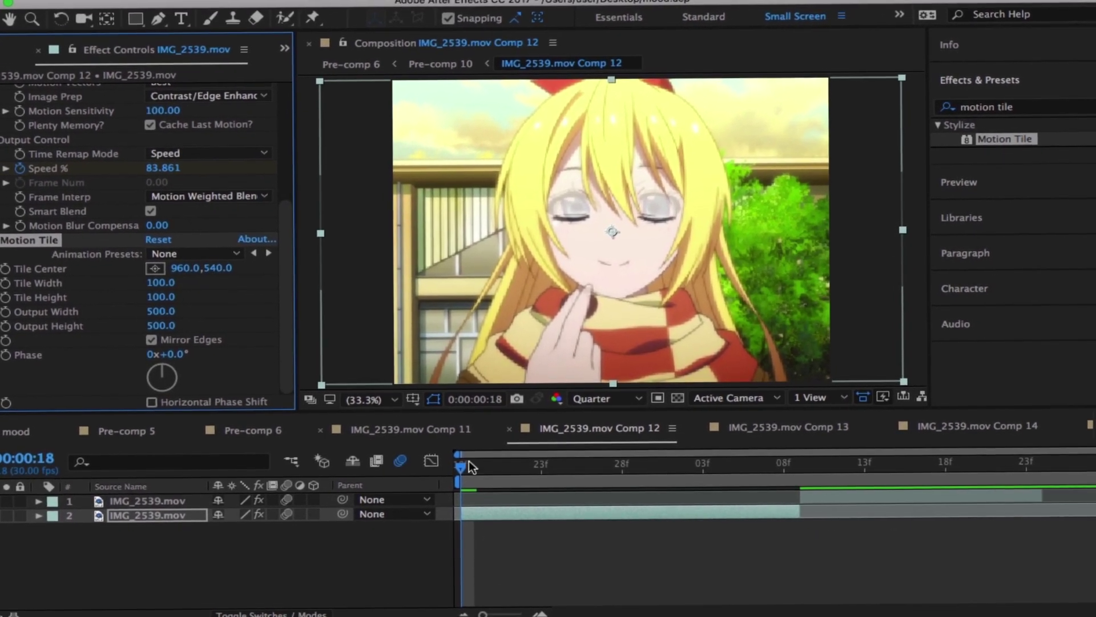
click(545, 536)
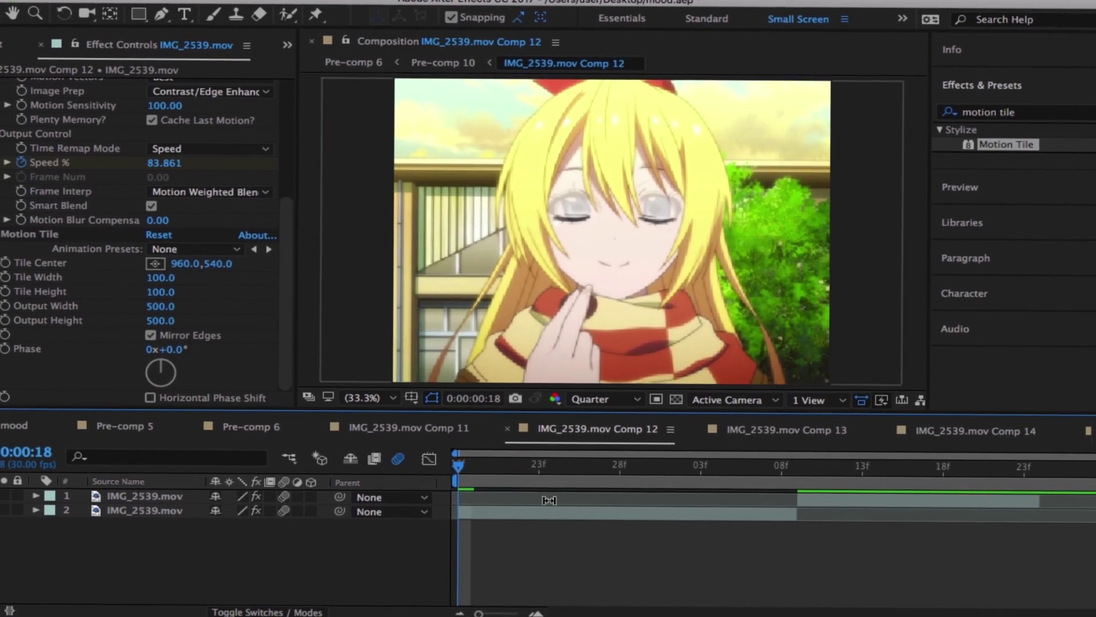
- Play a preview of the tiled clip, then return to the comp start
click(1010, 188)
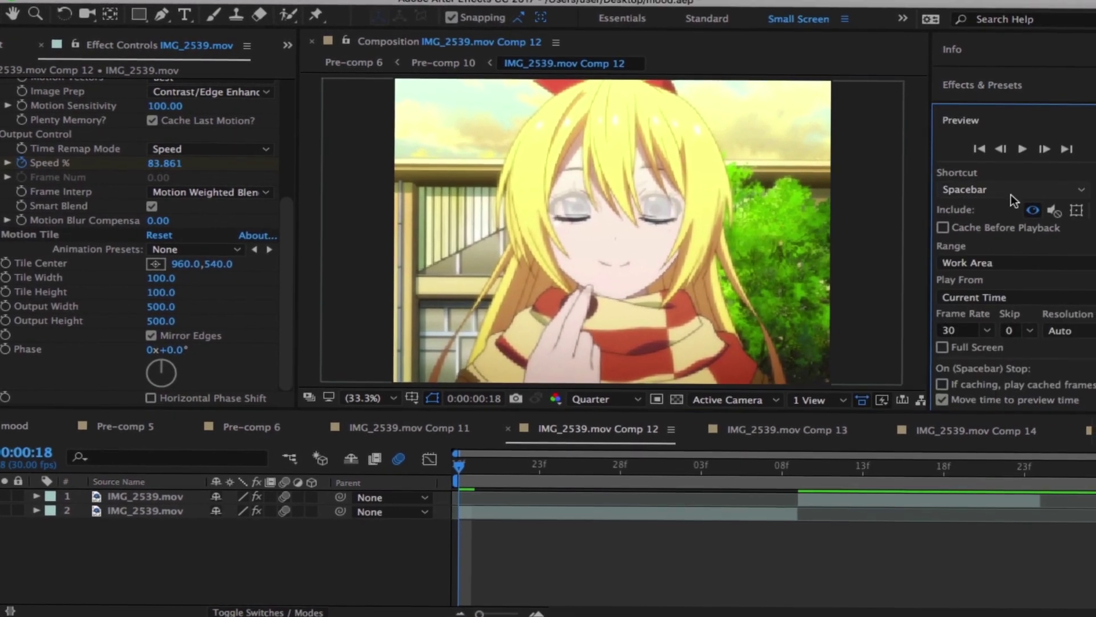
click(1019, 150)
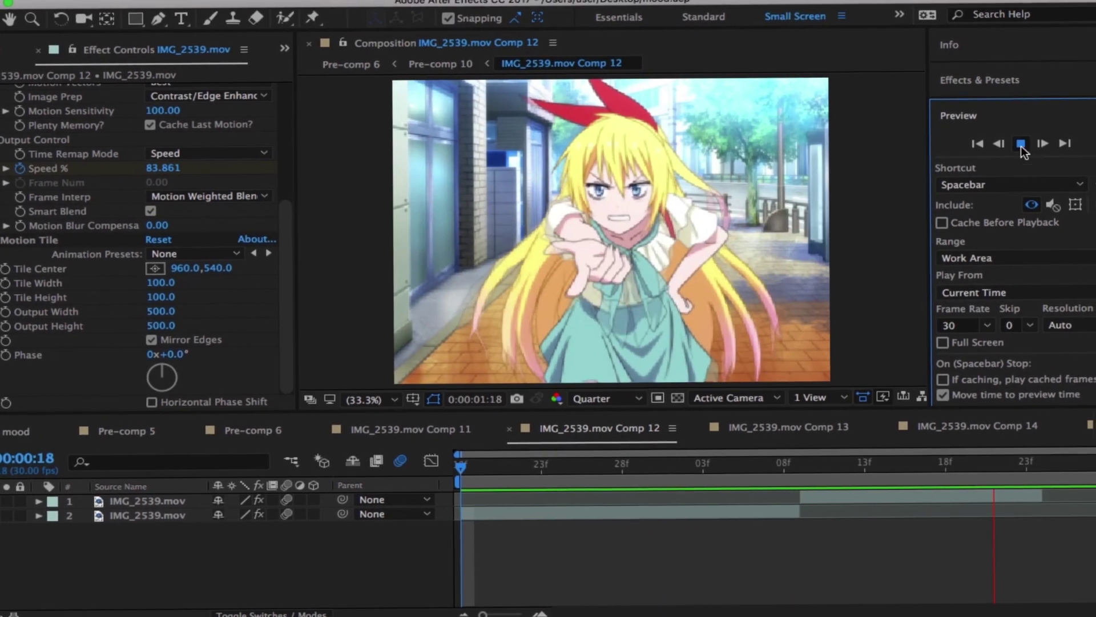
click(1021, 146)
click(657, 462)
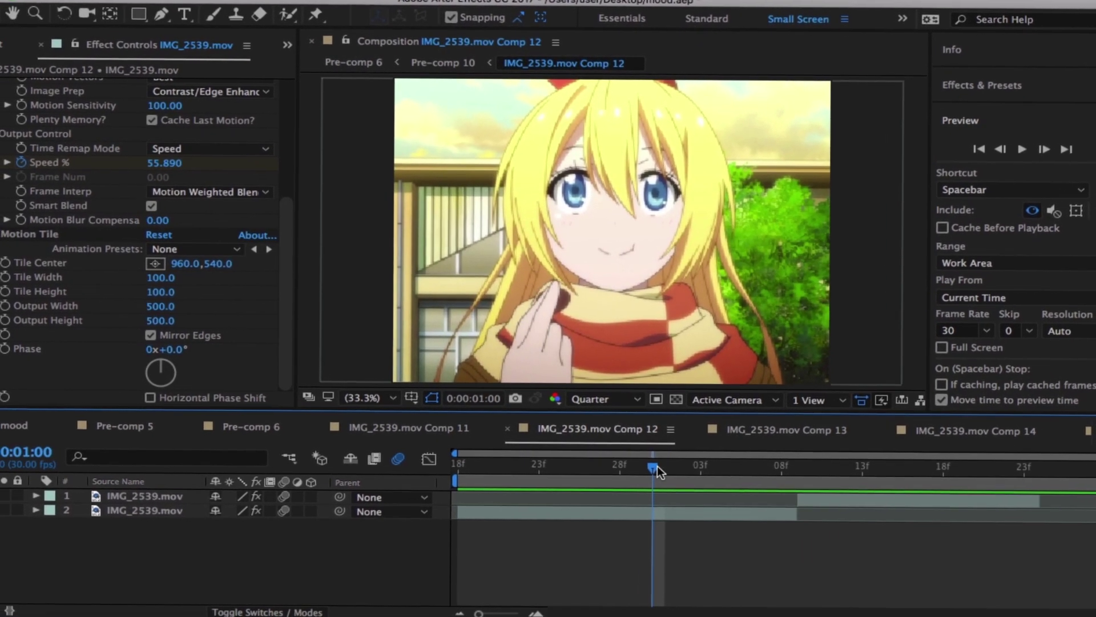
key(Home)
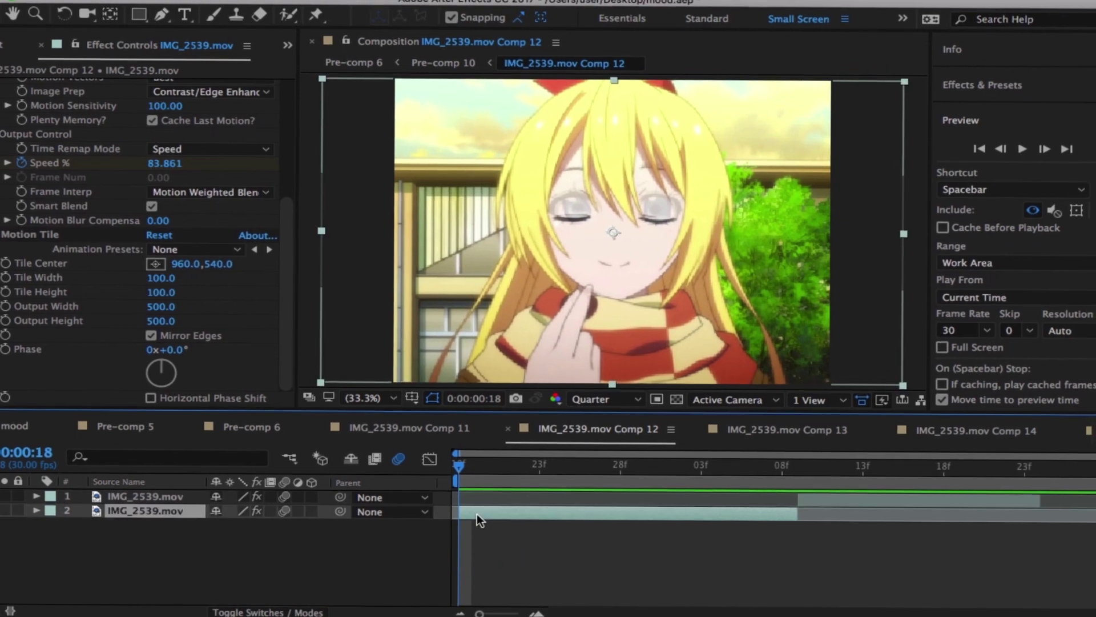
- Add a null object layer and trim it at 0:00:01:09 to match the clip's length
right_click(443, 513)
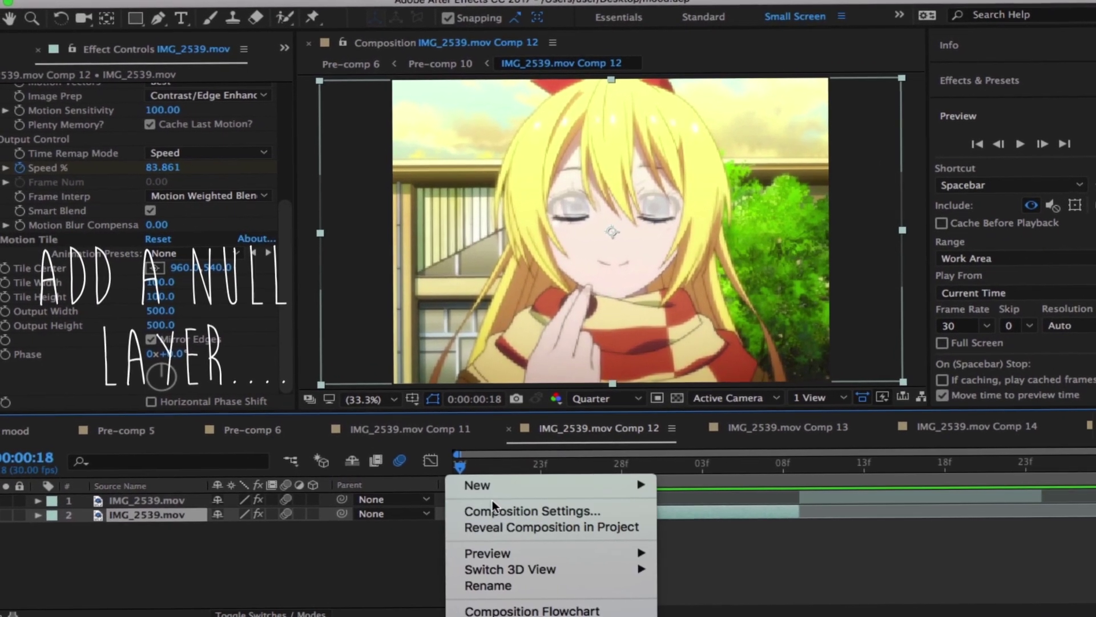
mouse_move(518, 481)
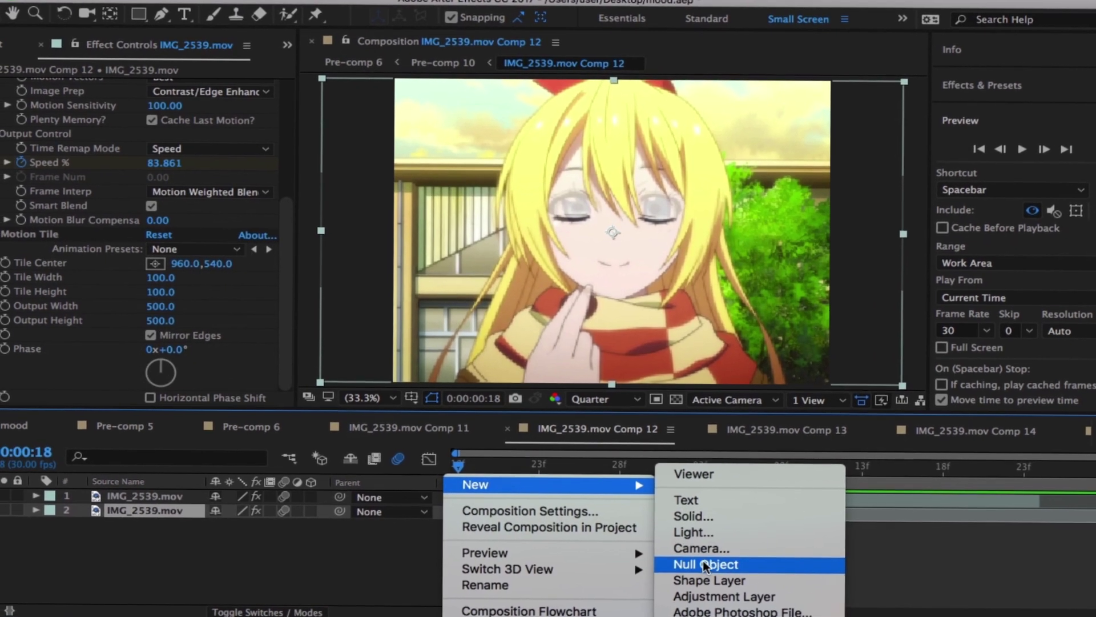
click(711, 563)
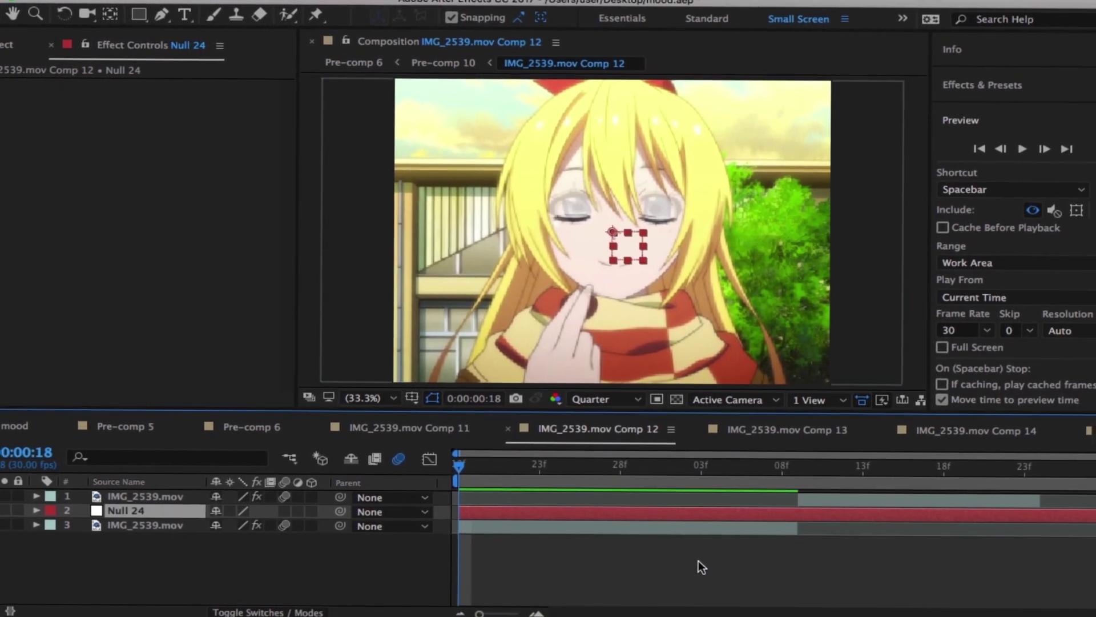
click(799, 467)
key(ctrl+shift+d)
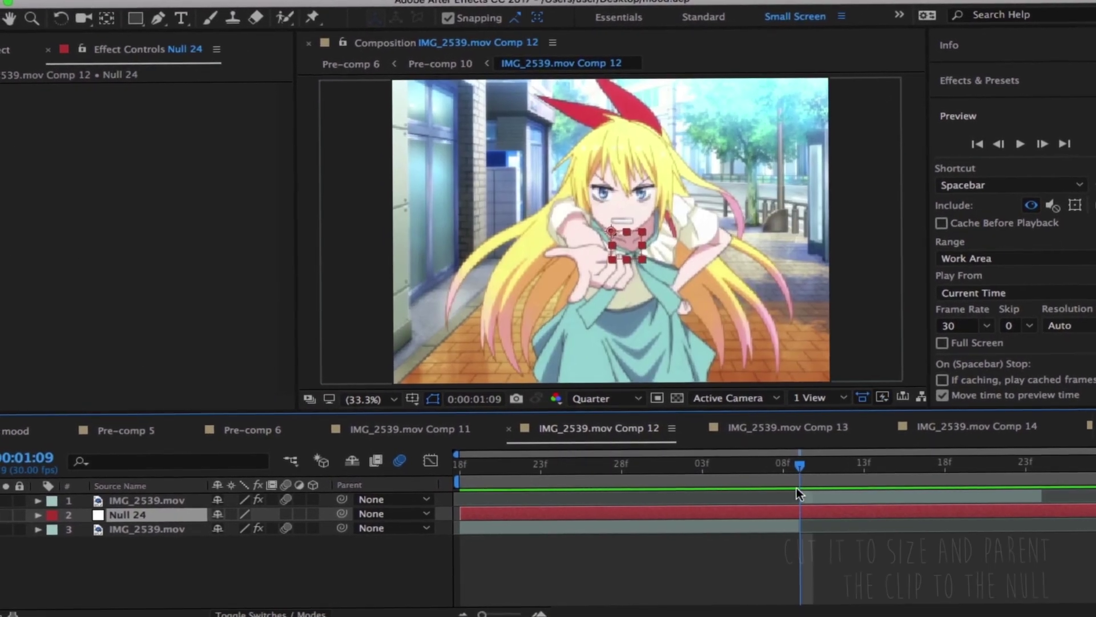
key(Delete)
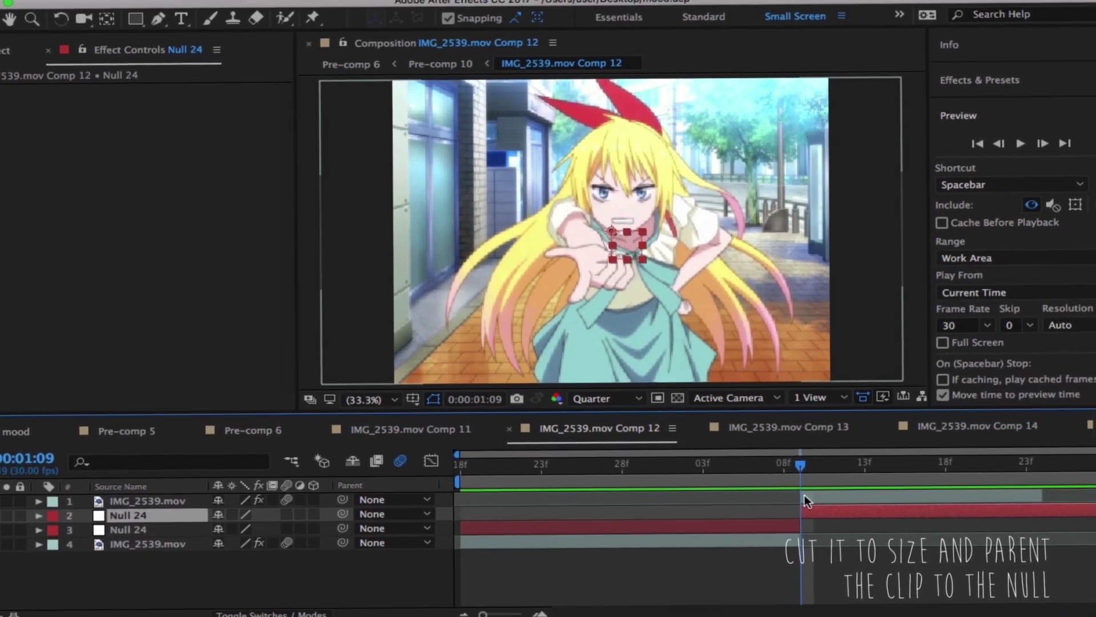
click(804, 494)
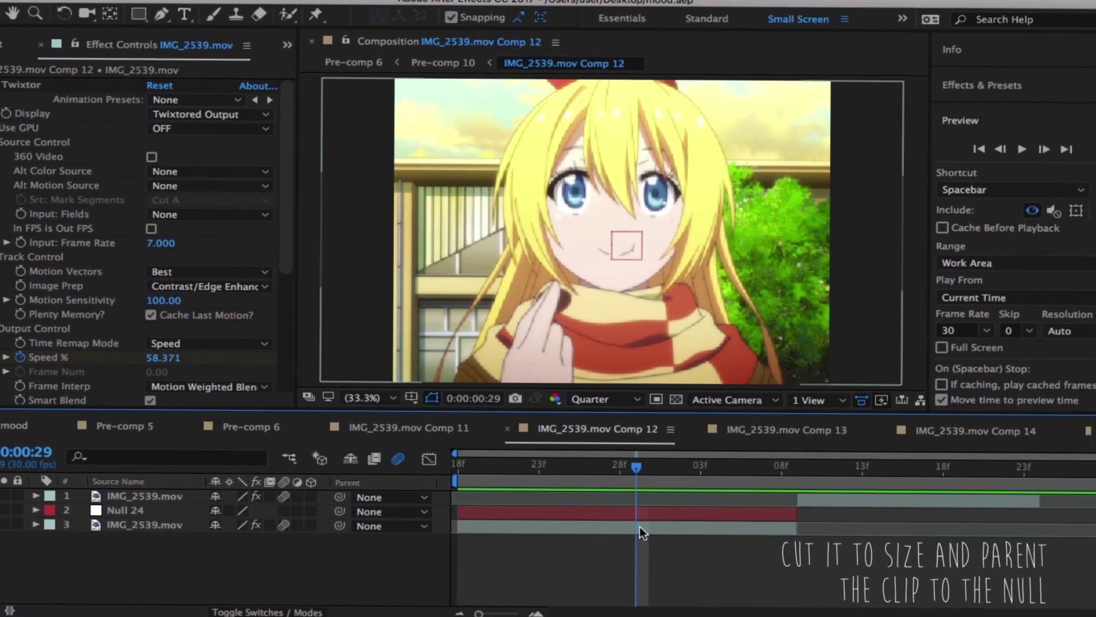
- Parent the lower IMG_2539.mov layer to Null 24 and reveal the null's Scale
click(634, 526)
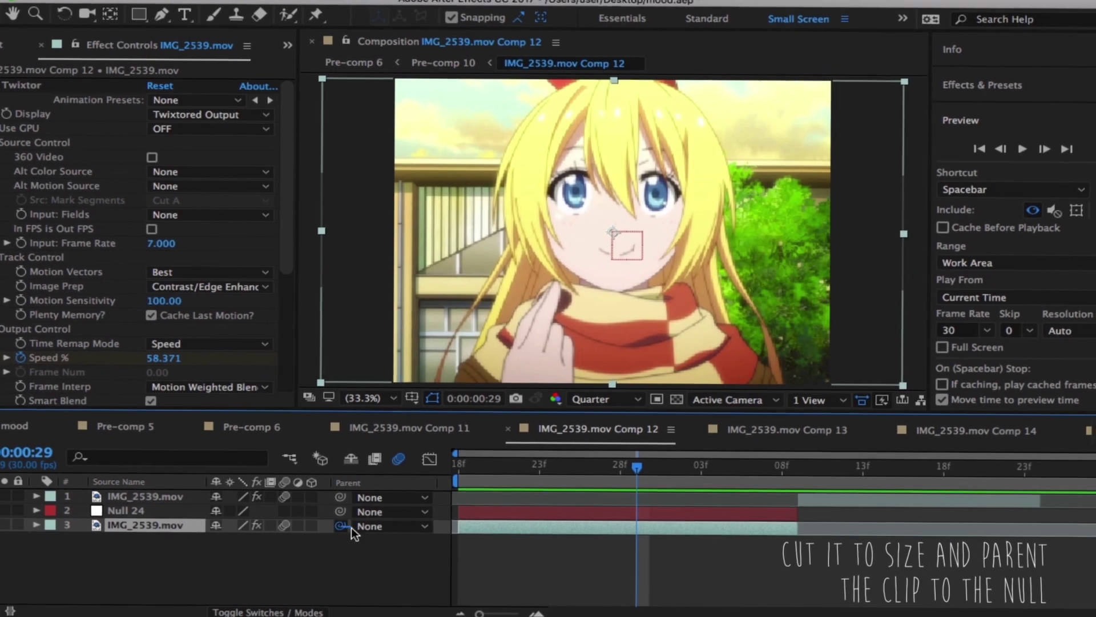
drag(346, 524, 155, 518)
click(159, 511)
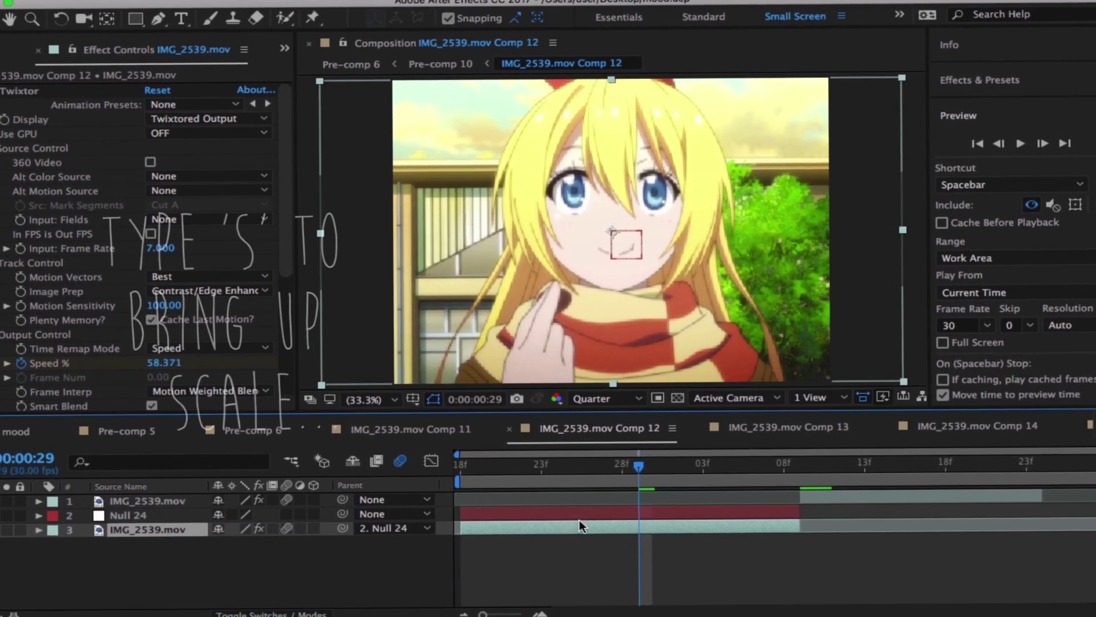
key(s)
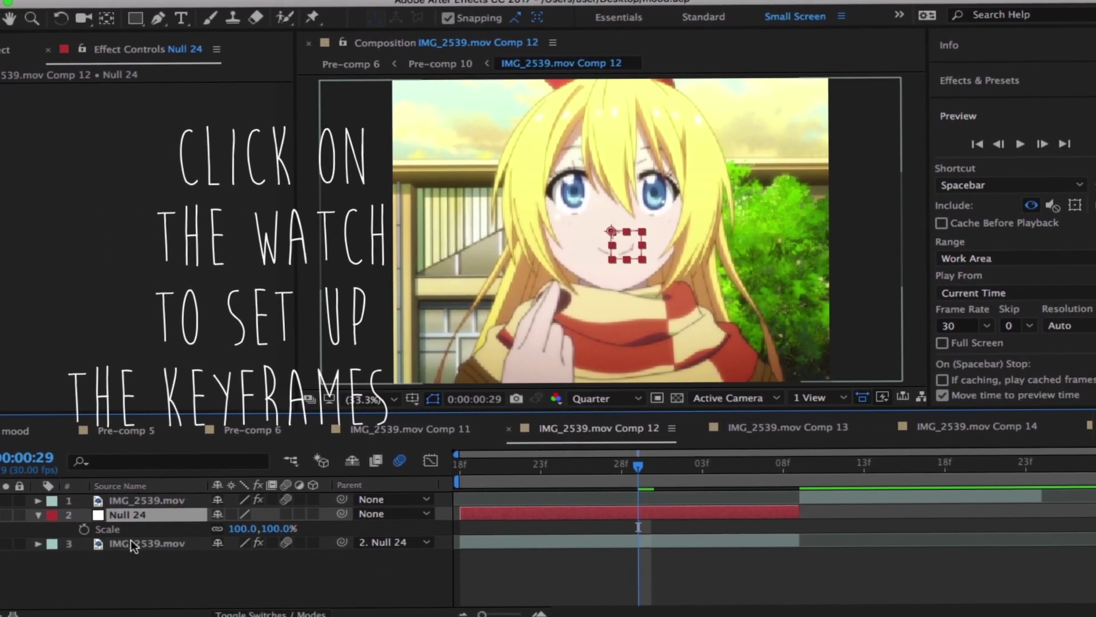
- Keyframe Null 24's Scale from 100% down to 25% at 0:00:01:09, and select both keyframes
click(85, 528)
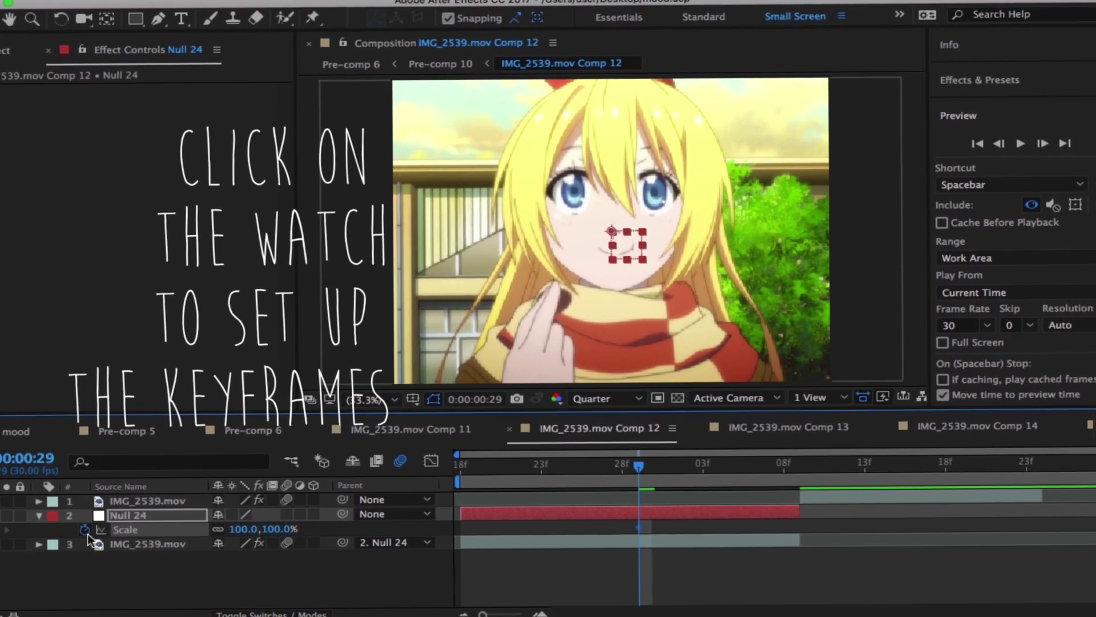
drag(638, 474, 780, 451)
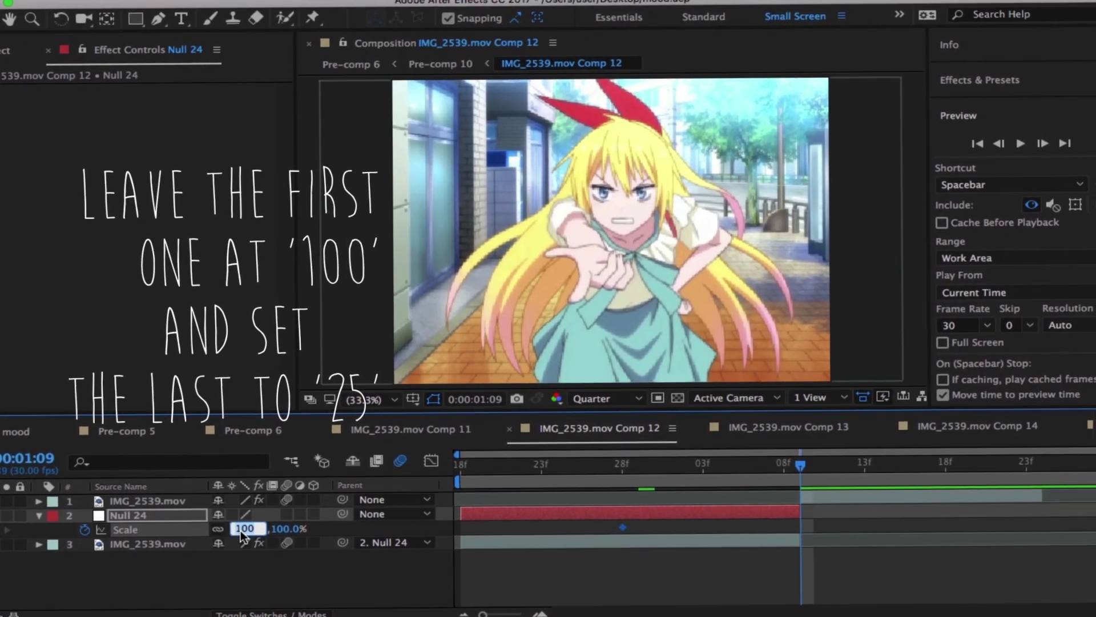
text(25)
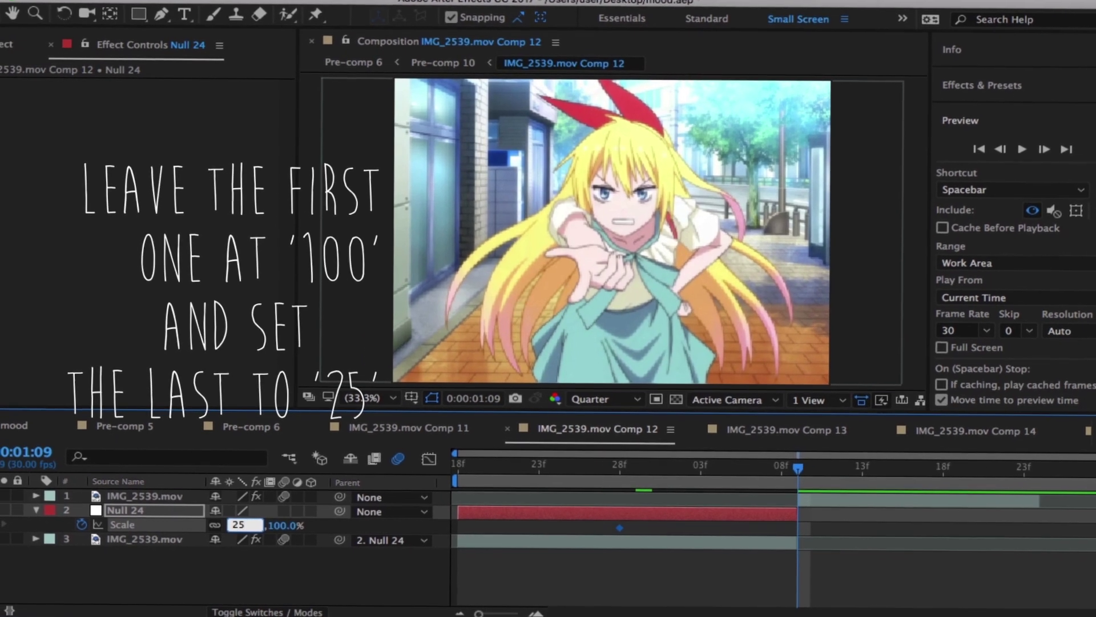
key(Return)
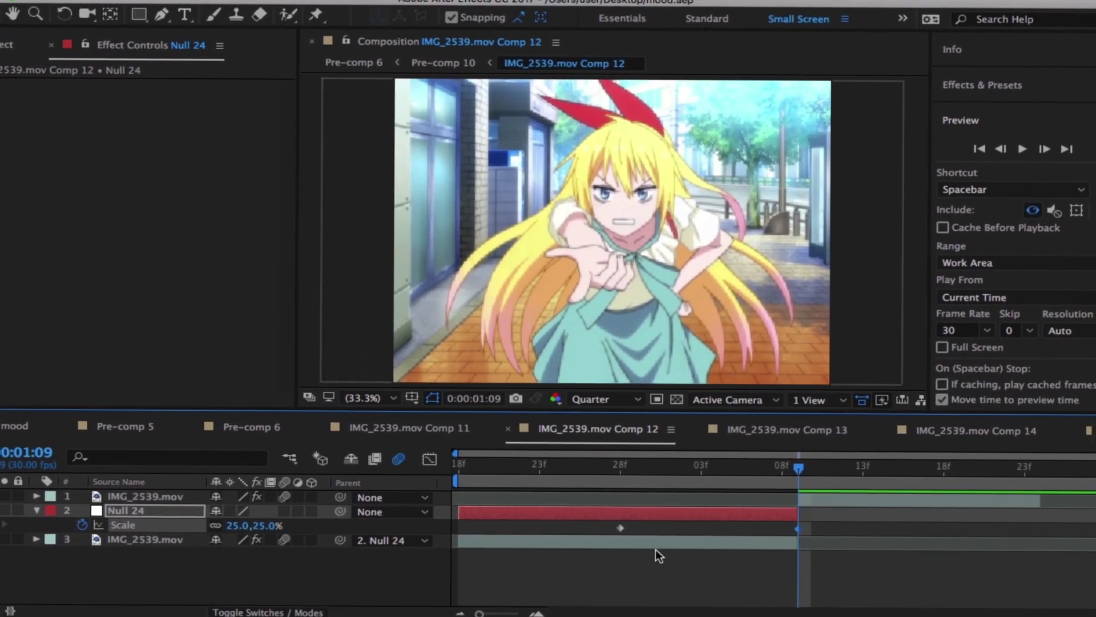
drag(583, 525, 805, 526)
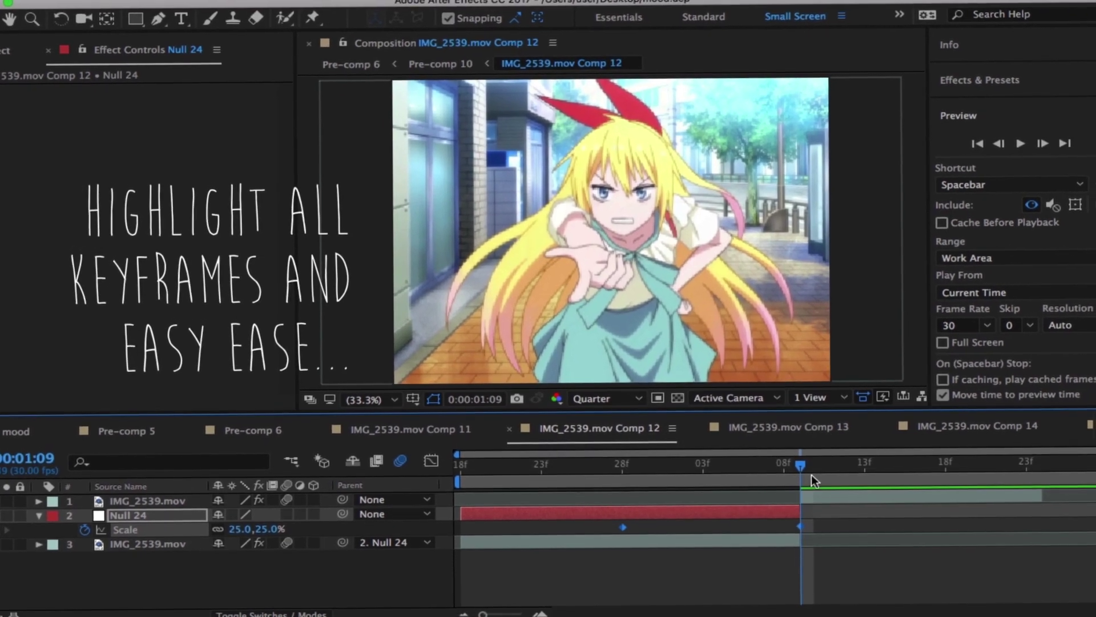
- Apply Easy Ease to both of Null 24's Scale keyframes
drag(801, 466, 786, 470)
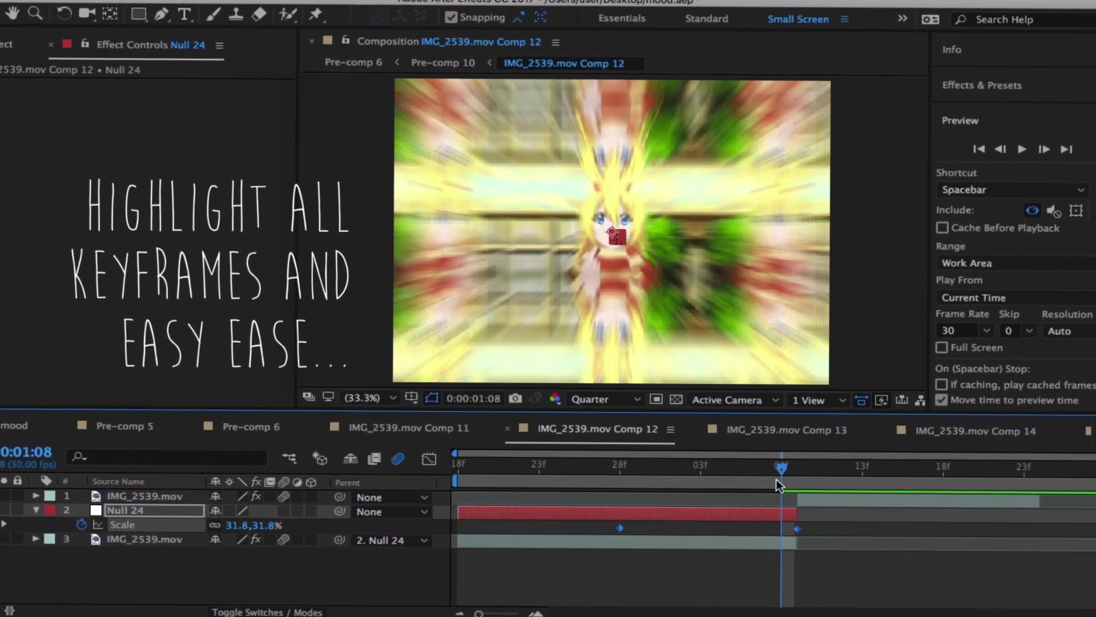
right_click(616, 529)
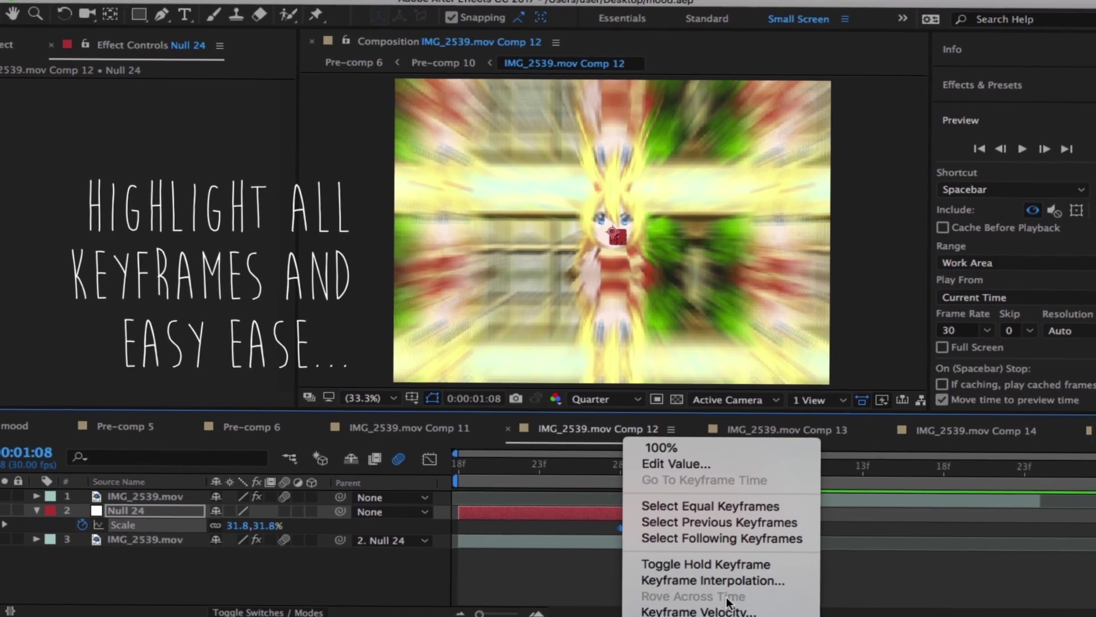
mouse_move(820, 566)
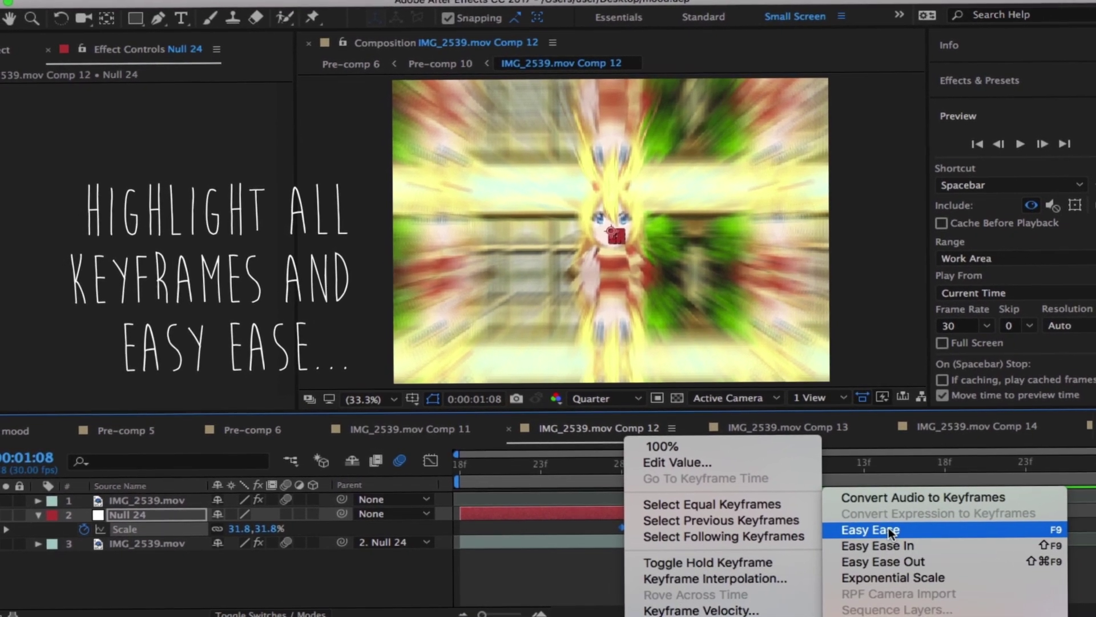
click(888, 528)
- In the Graph Editor, lengthen the ease into the final Scale keyframe for a sharp plunge
click(435, 460)
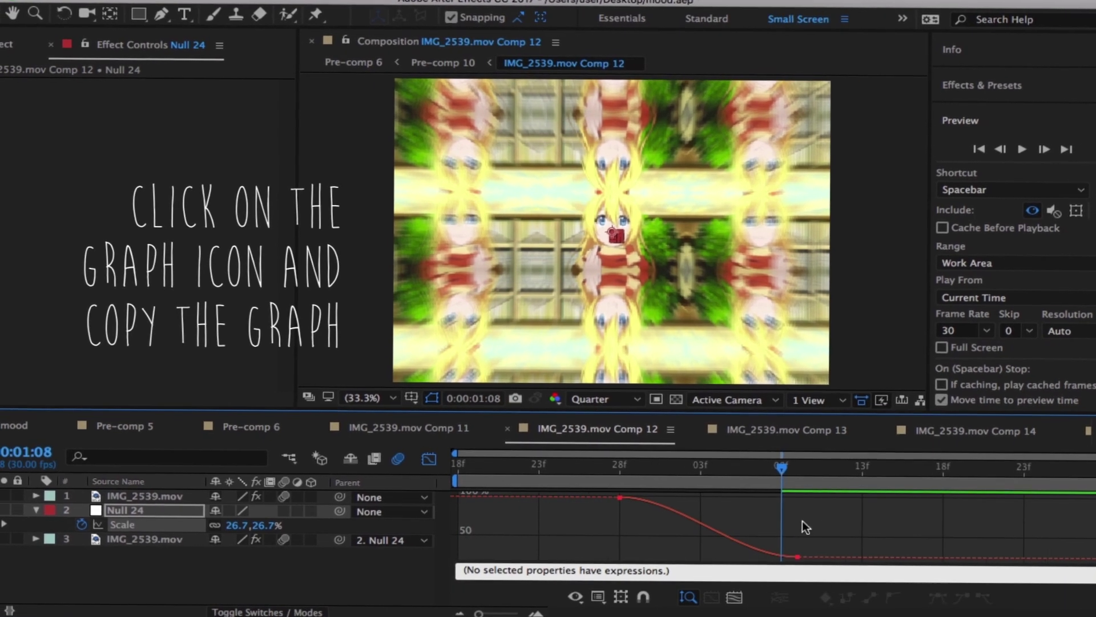
drag(845, 480, 605, 571)
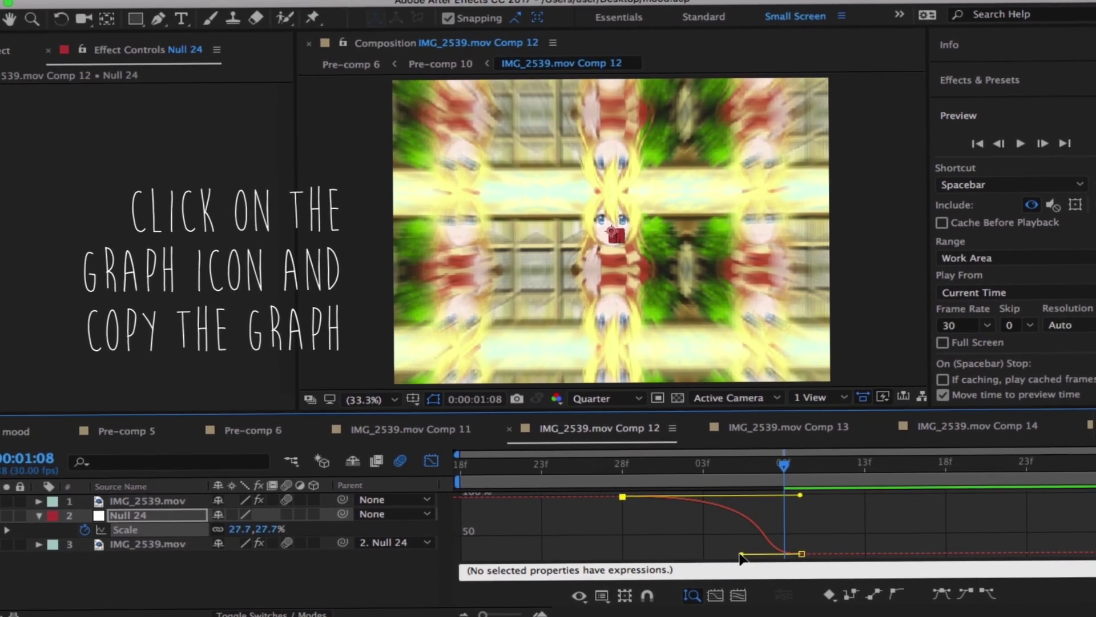
drag(742, 553, 792, 559)
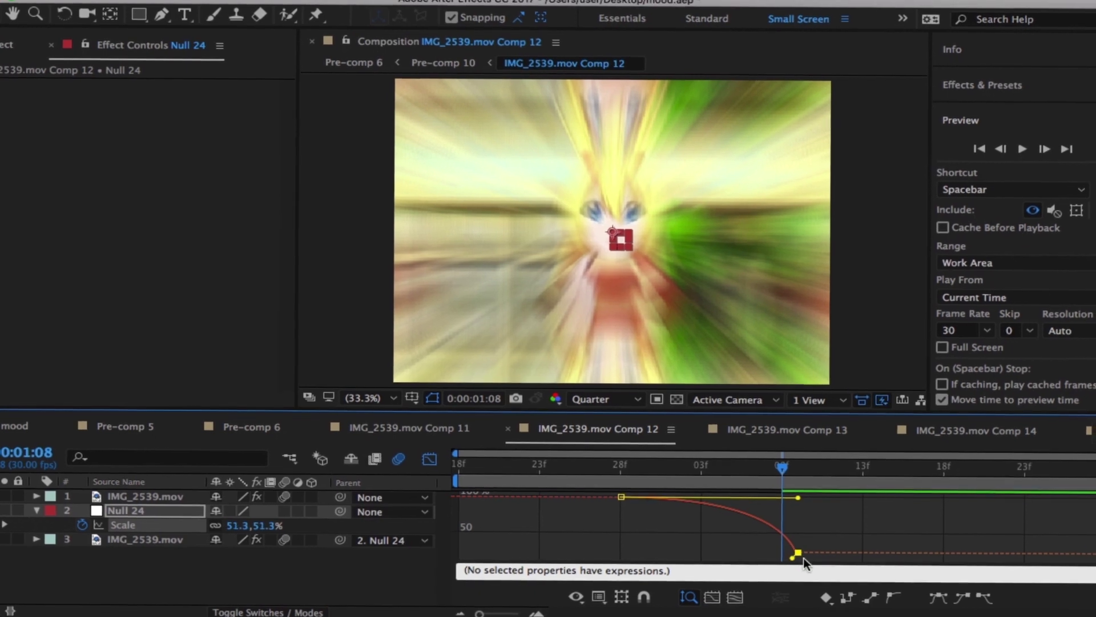
drag(800, 549, 803, 552)
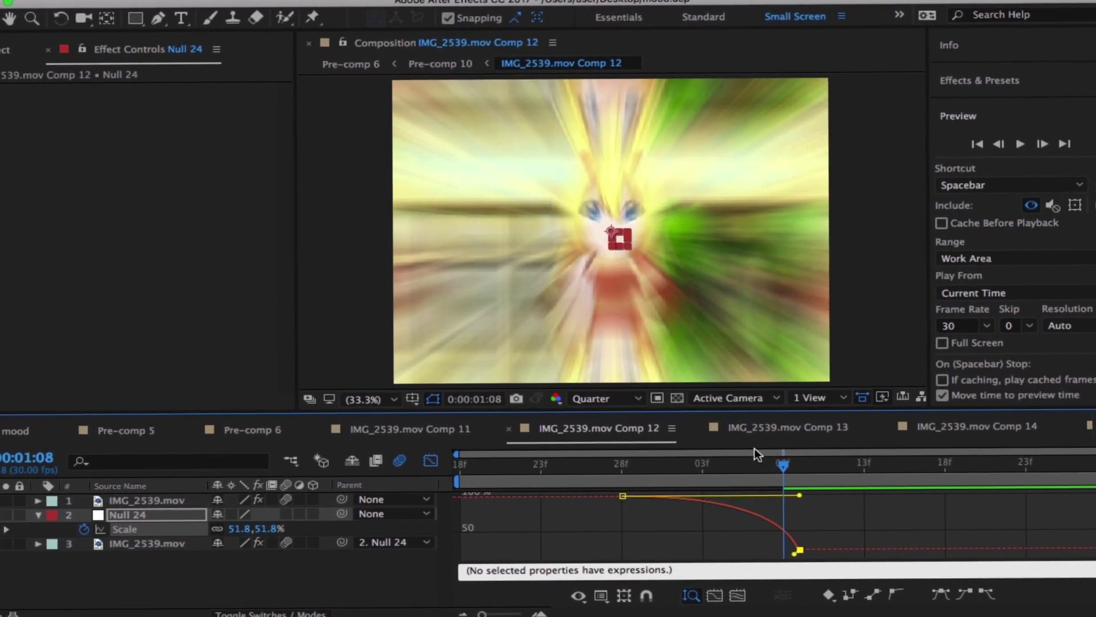
click(424, 448)
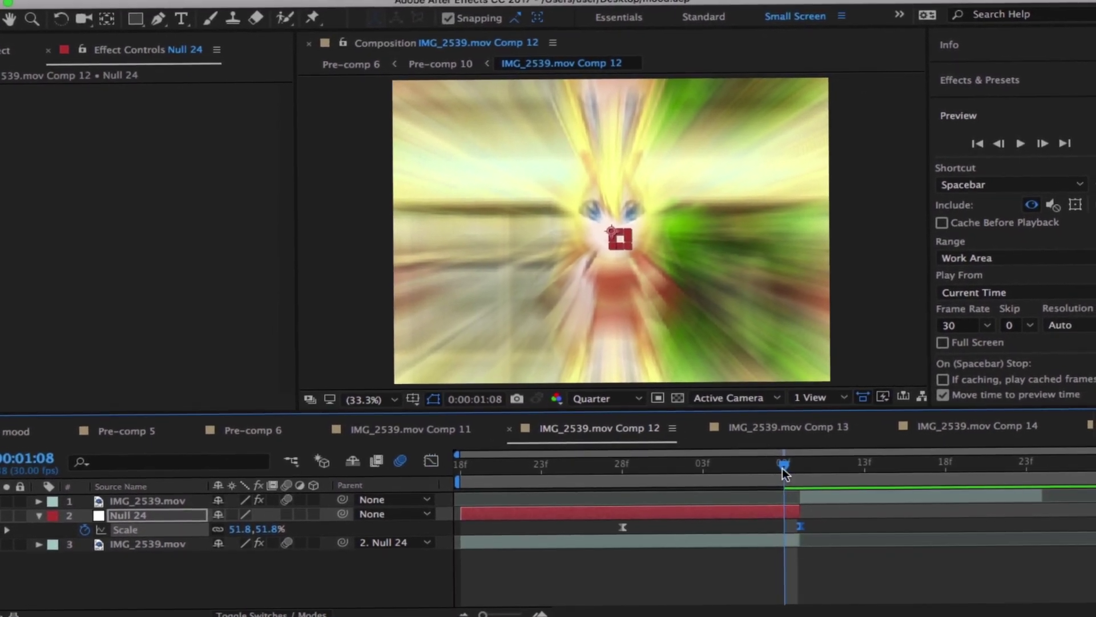
key(Home)
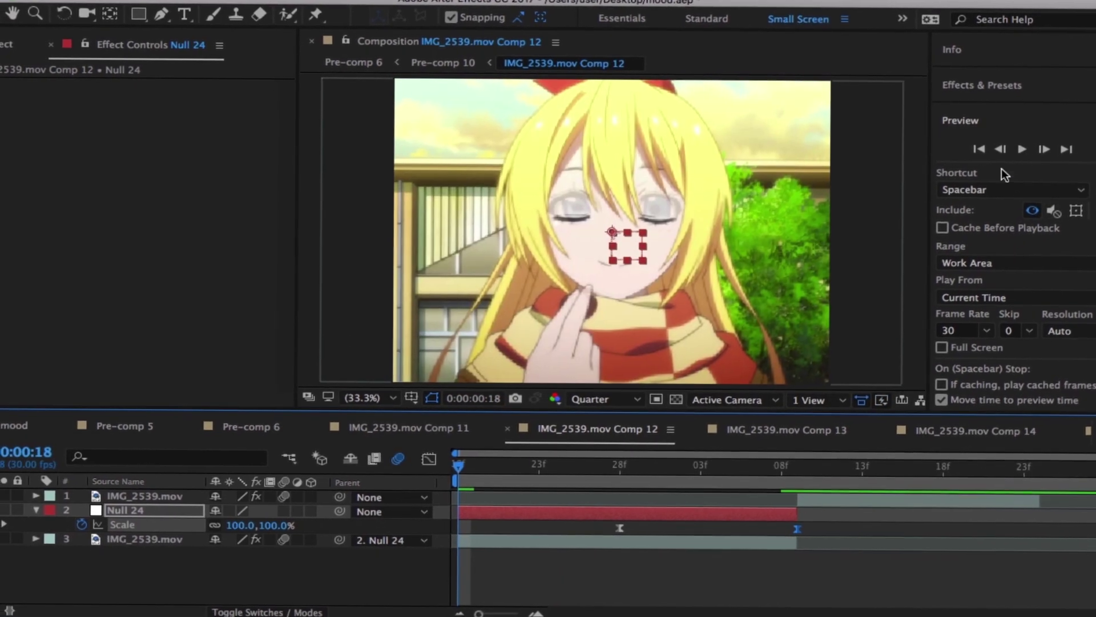
- Play the eased zoom transition in preview, scrubbing to a mid-transition frame between plays
click(1024, 142)
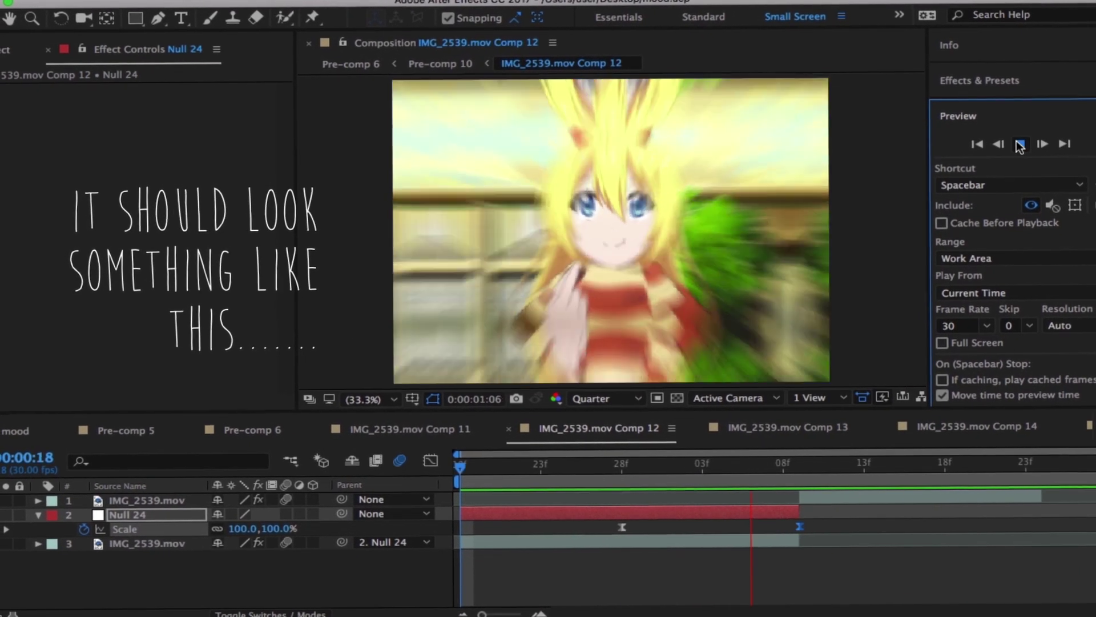
mouse_move(605, 477)
mouse_down()
mouse_move(699, 464)
mouse_move(473, 466)
mouse_up()
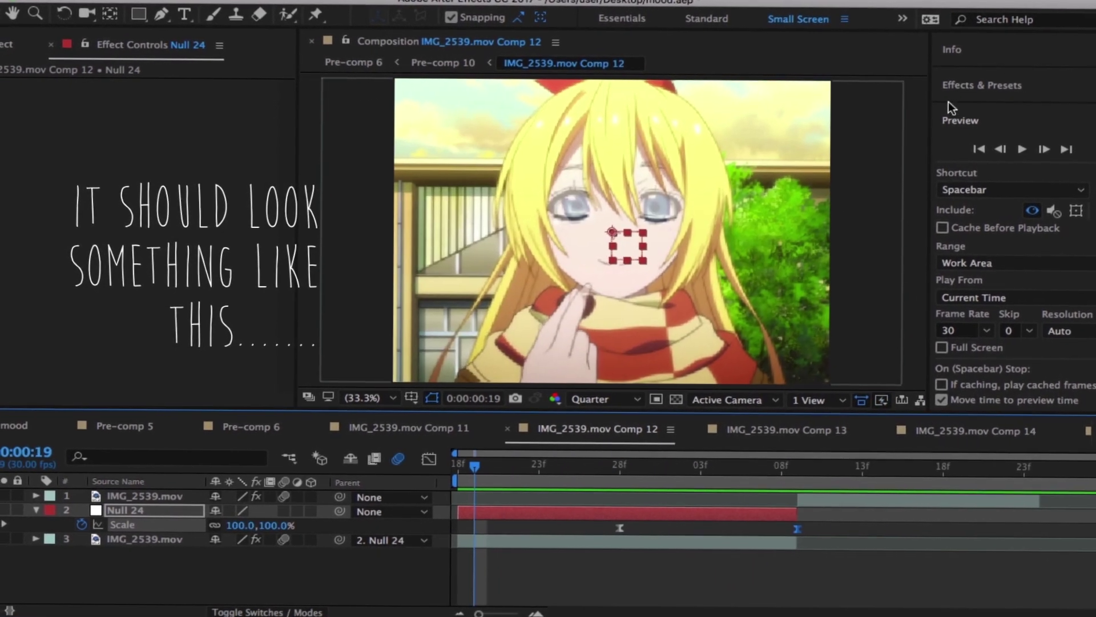
click(1027, 138)
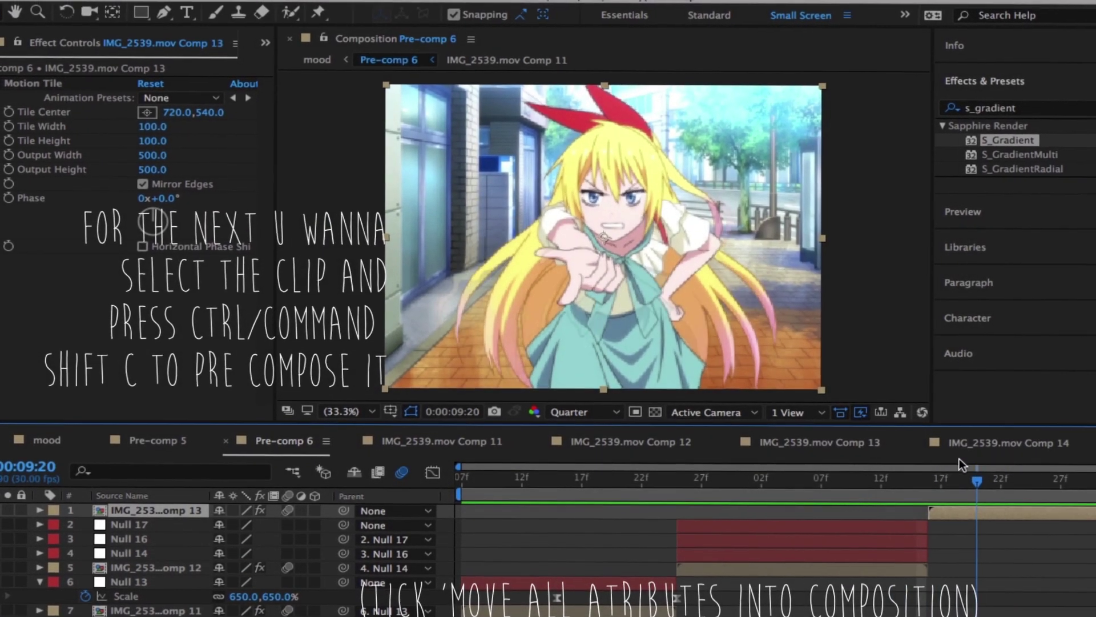
- Open IMG_2539.mov Comp 13 at 9:16 and select its Twixtor clip layer
click(928, 467)
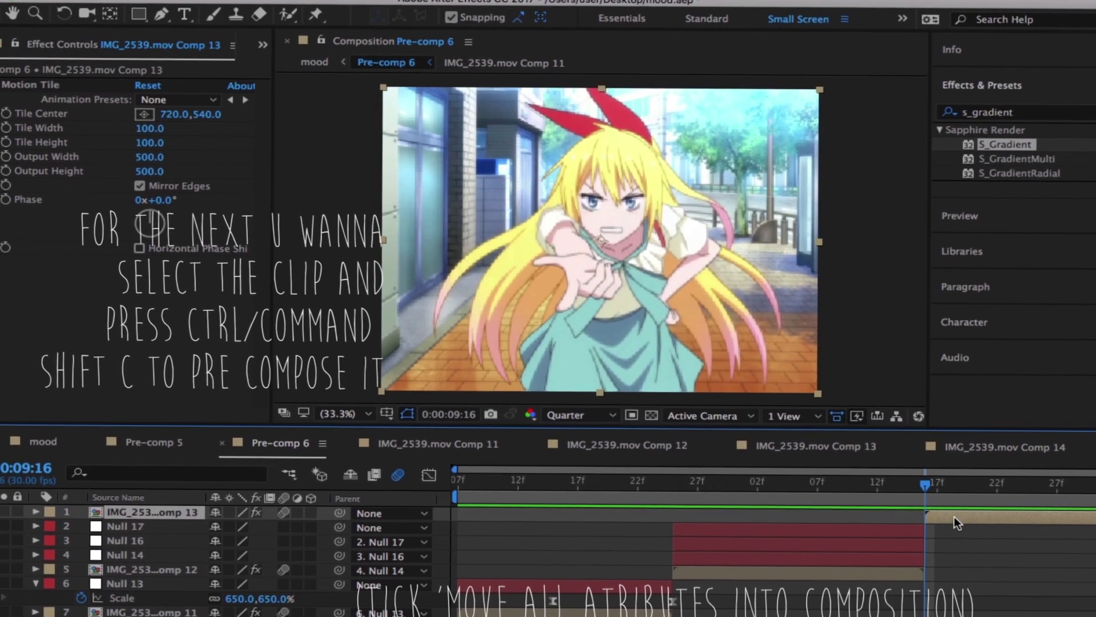
double_click(958, 506)
click(606, 516)
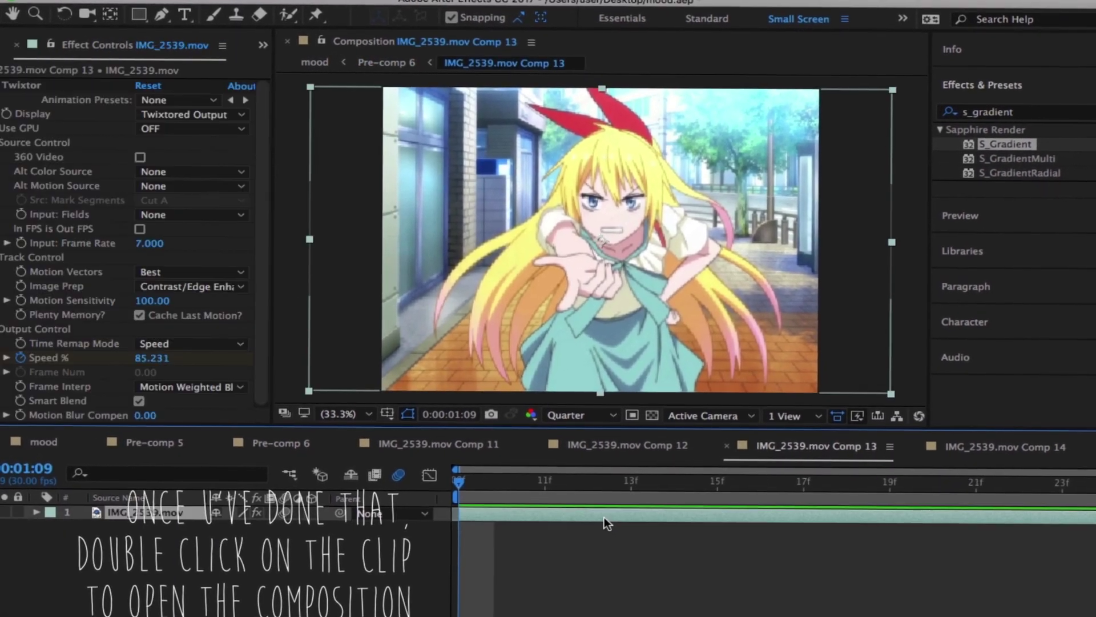
- Pre-compose the clip into IMG_2539.mov Comp 15 with all attributes, then duplicate that layer
key(ctrl+shift+c)
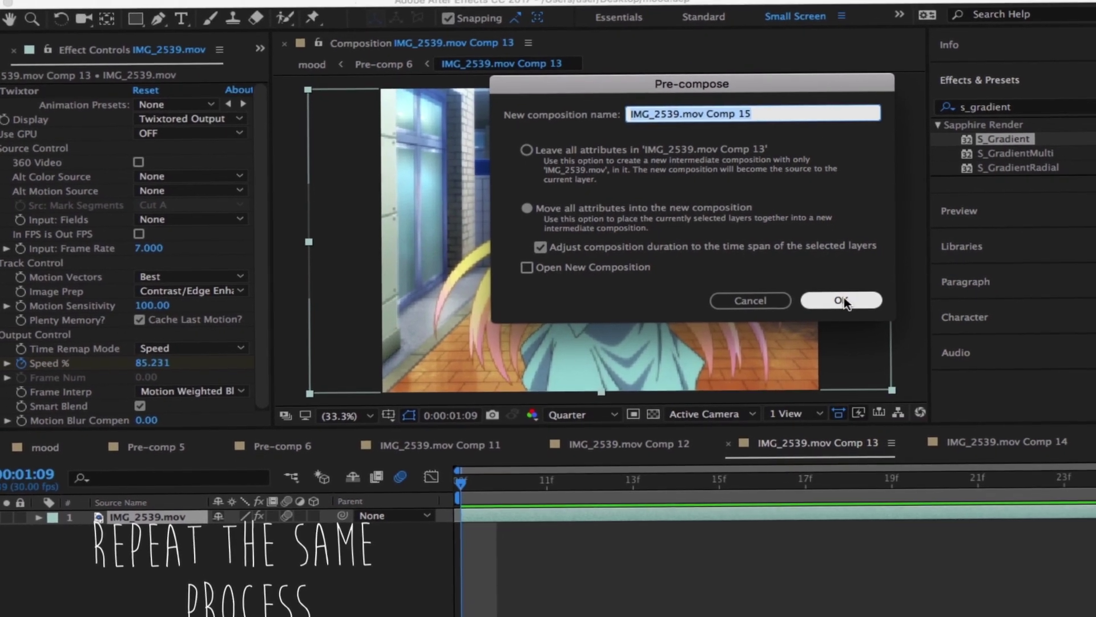
click(844, 299)
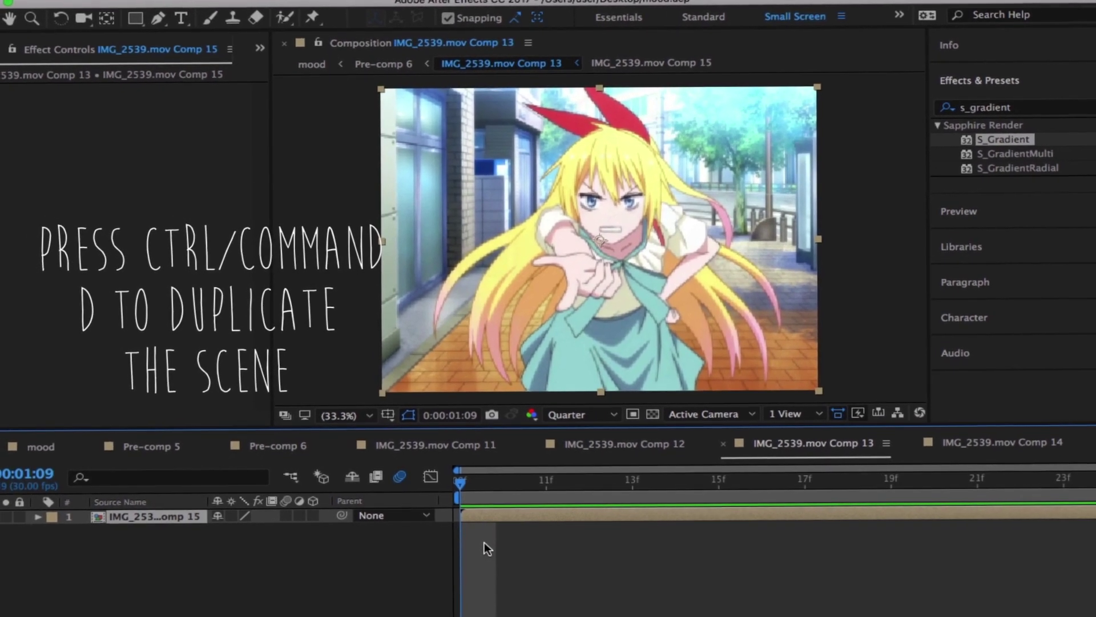
key(ctrl+d)
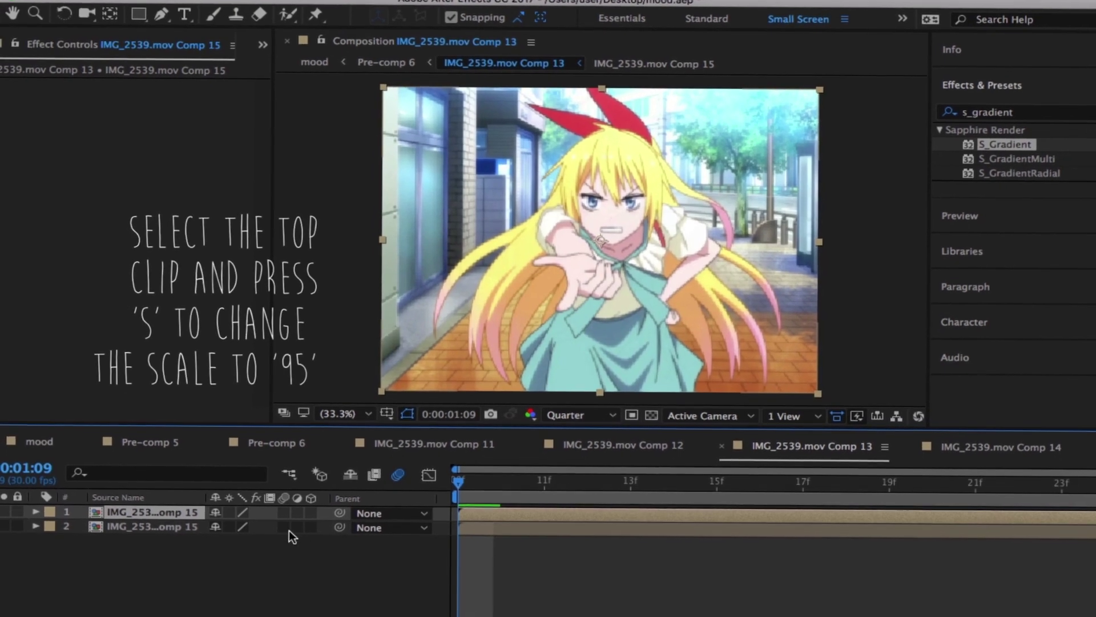
- Scale the top Comp 15 layer to 94% and select the lower copy
key(s)
click(235, 527)
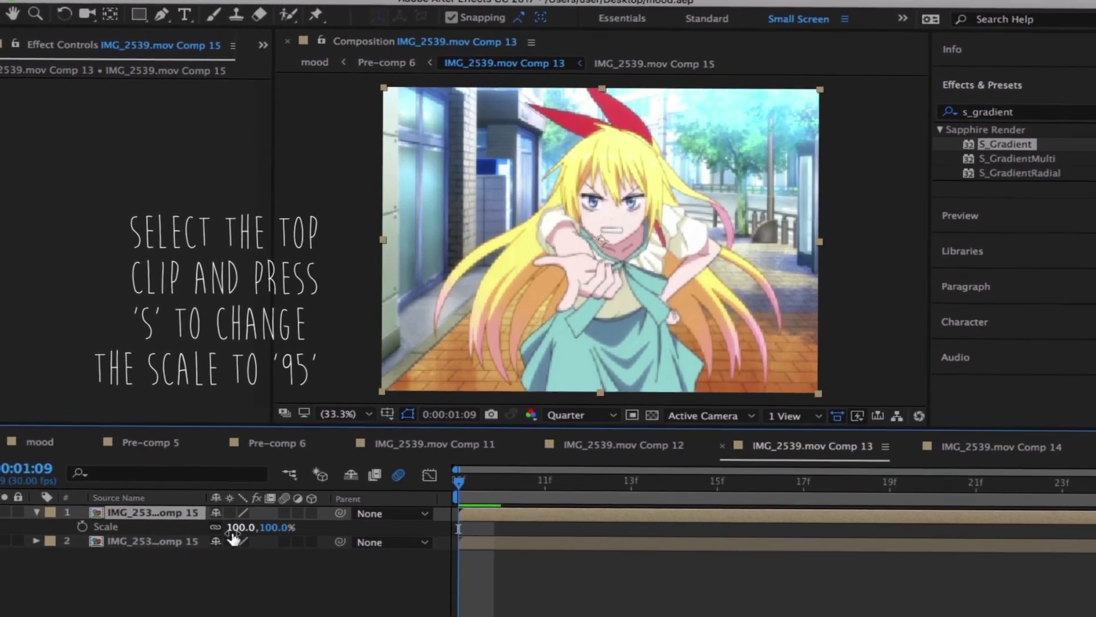
key(BackSpace)
text(4)
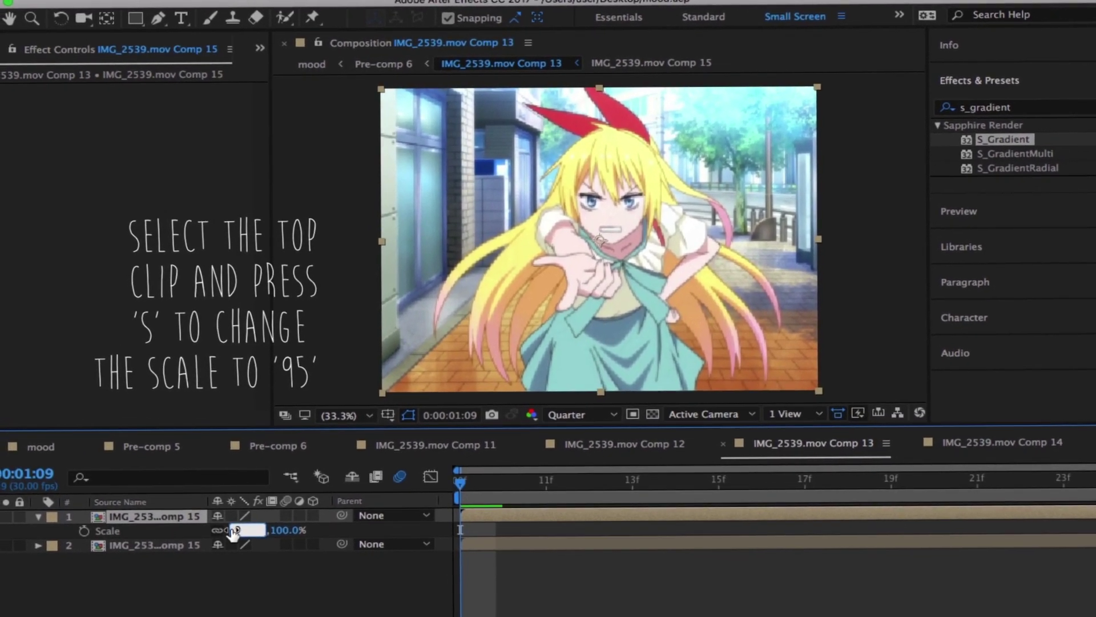
key(Return)
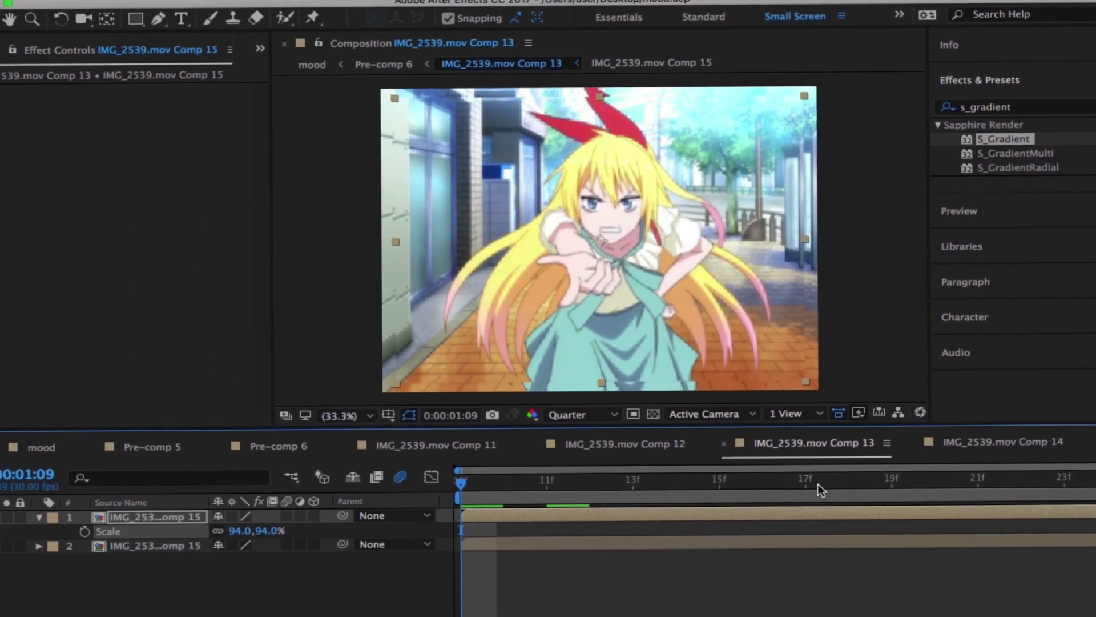
click(638, 546)
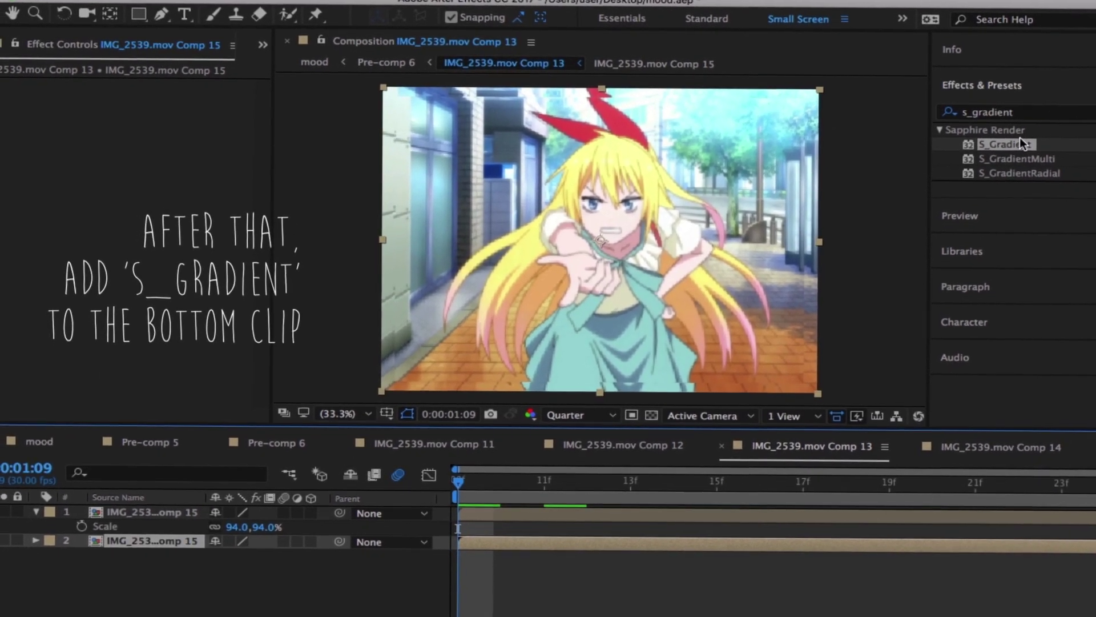
- Apply S_Gradient to the lower Comp 15 layer, from yellow FFF000 to red FC5C5C
drag(1005, 145, 631, 542)
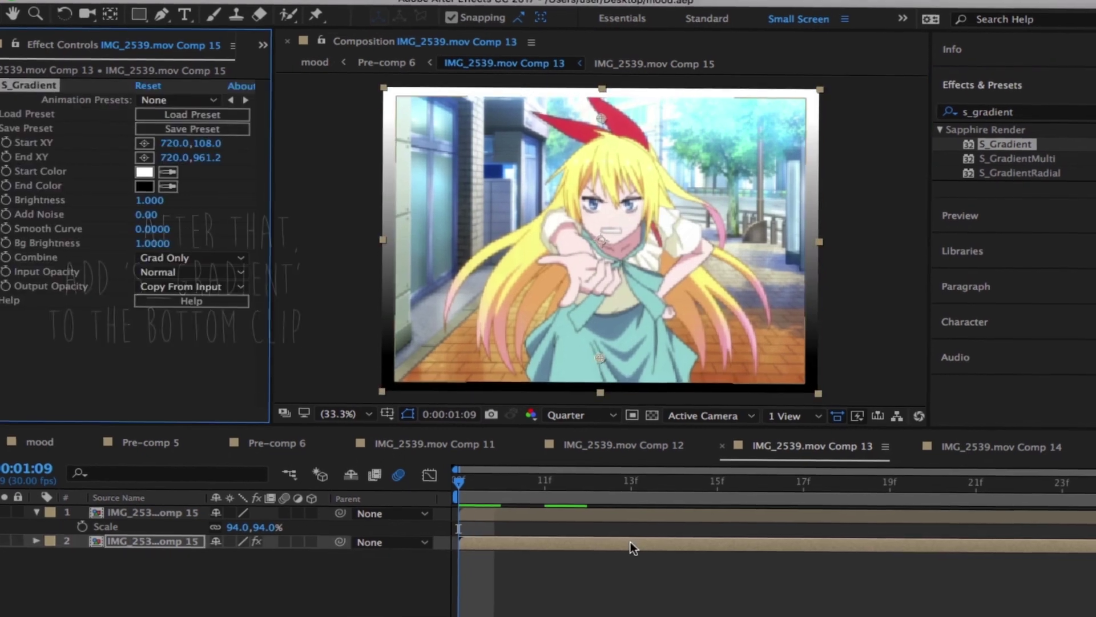
click(140, 178)
mouse_move(595, 134)
mouse_down()
mouse_move(590, 210)
mouse_move(558, 32)
mouse_up()
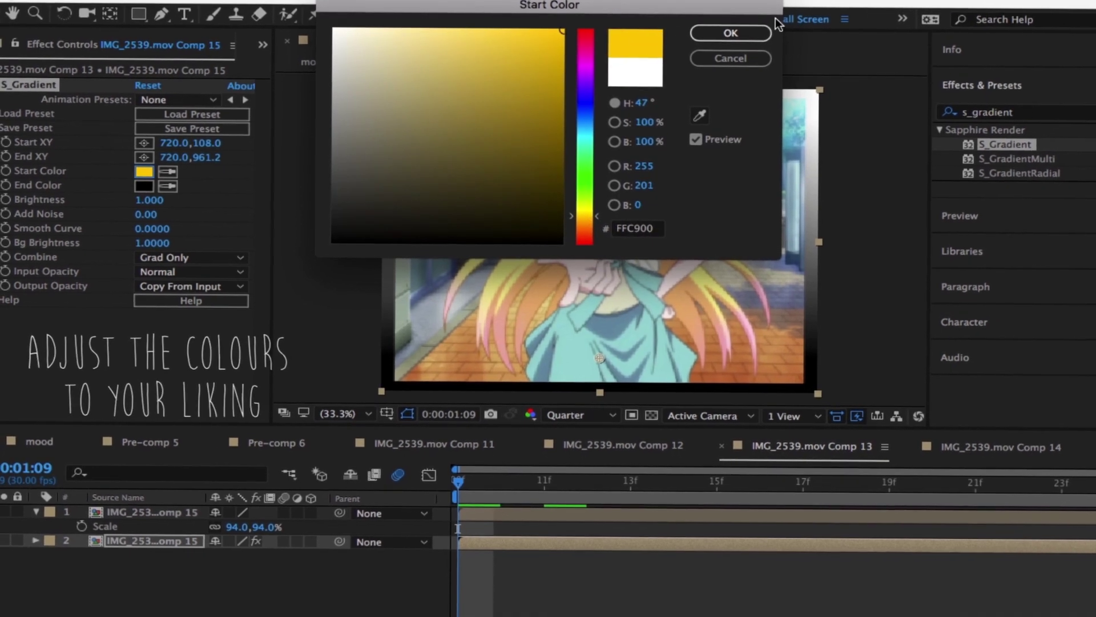
click(725, 33)
click(147, 187)
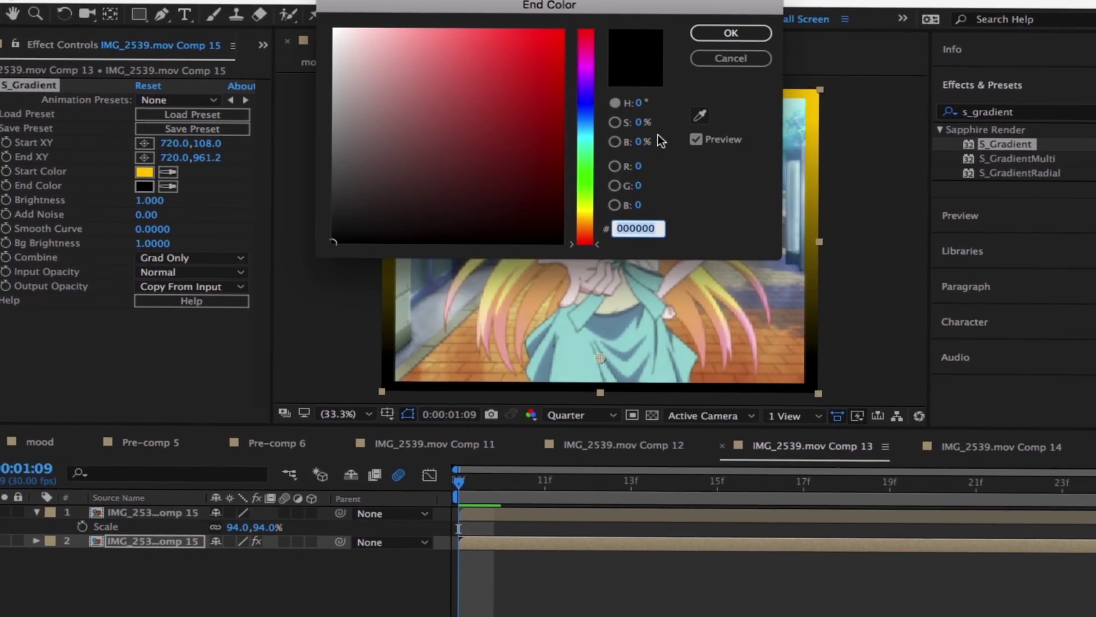
drag(545, 54, 488, 36)
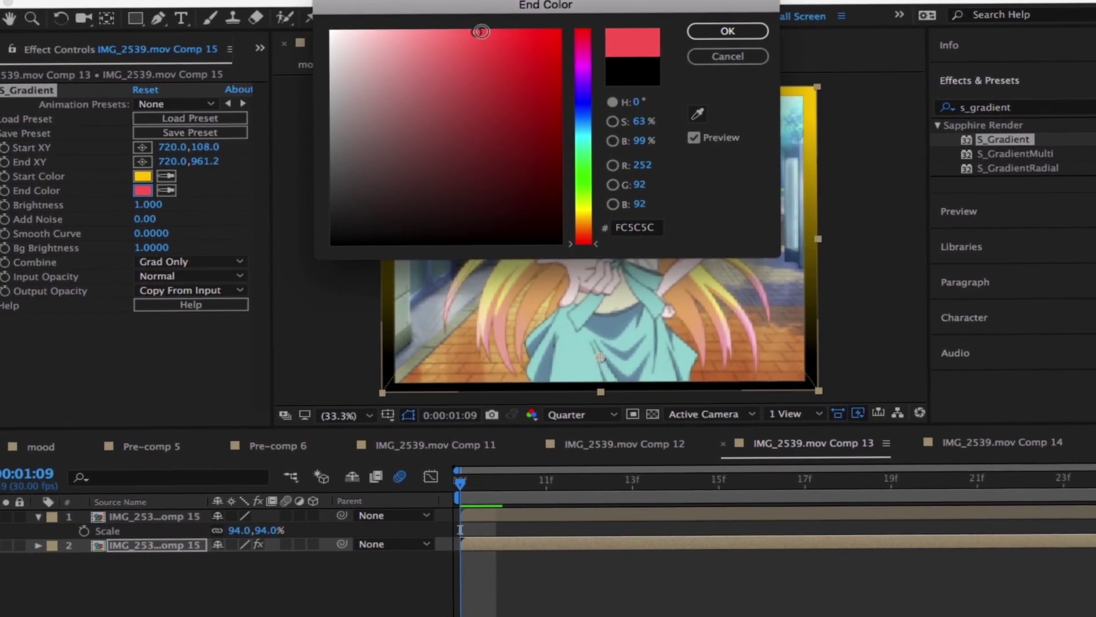
click(736, 29)
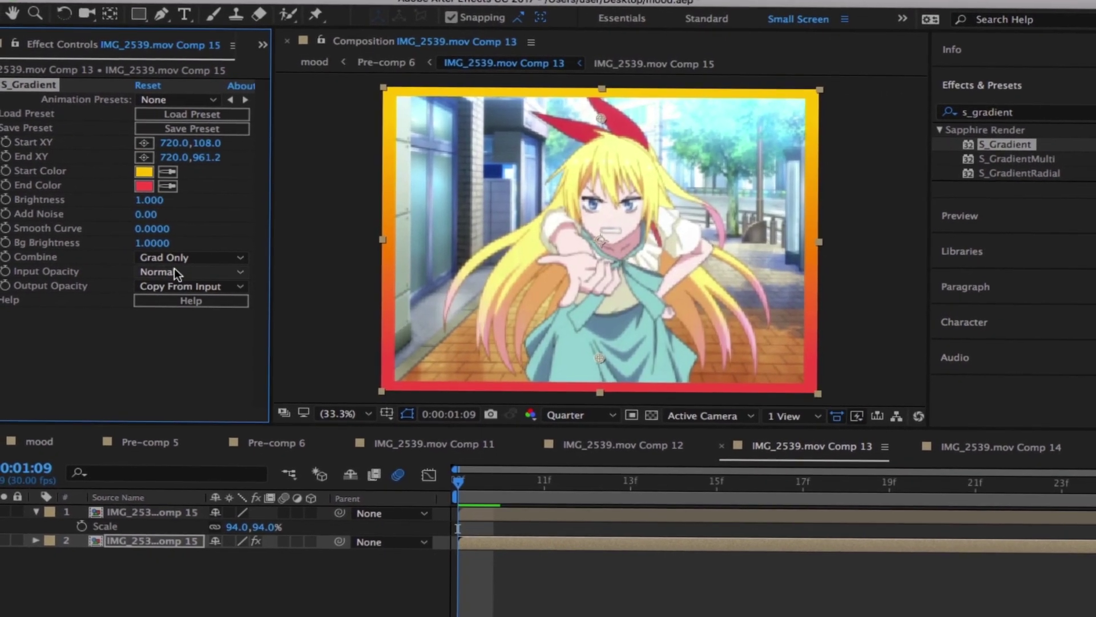
click(146, 173)
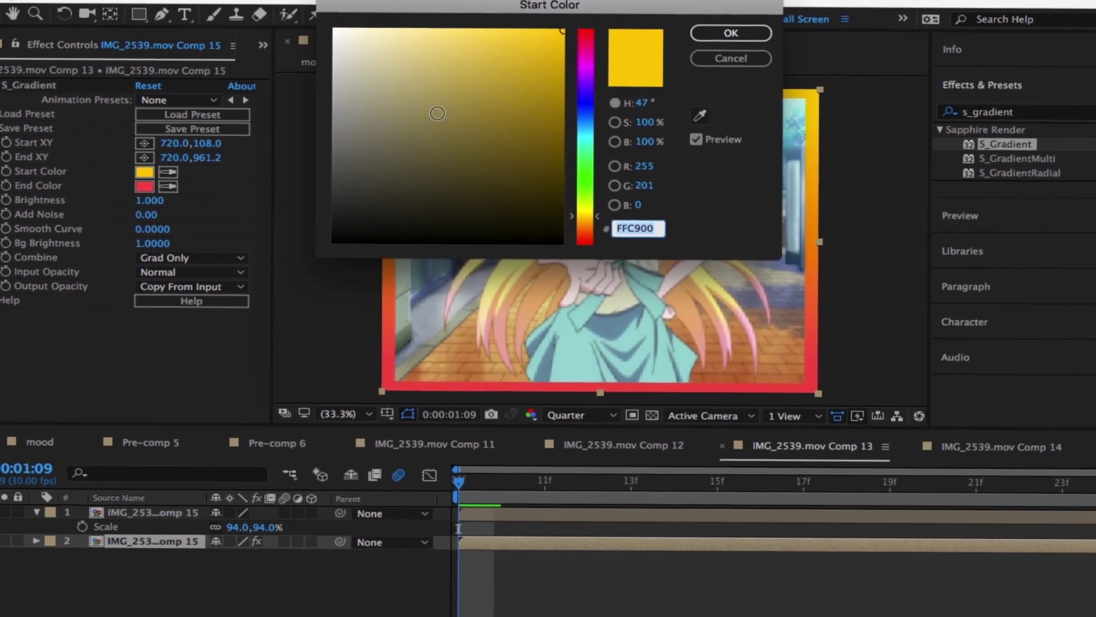
drag(580, 208, 587, 208)
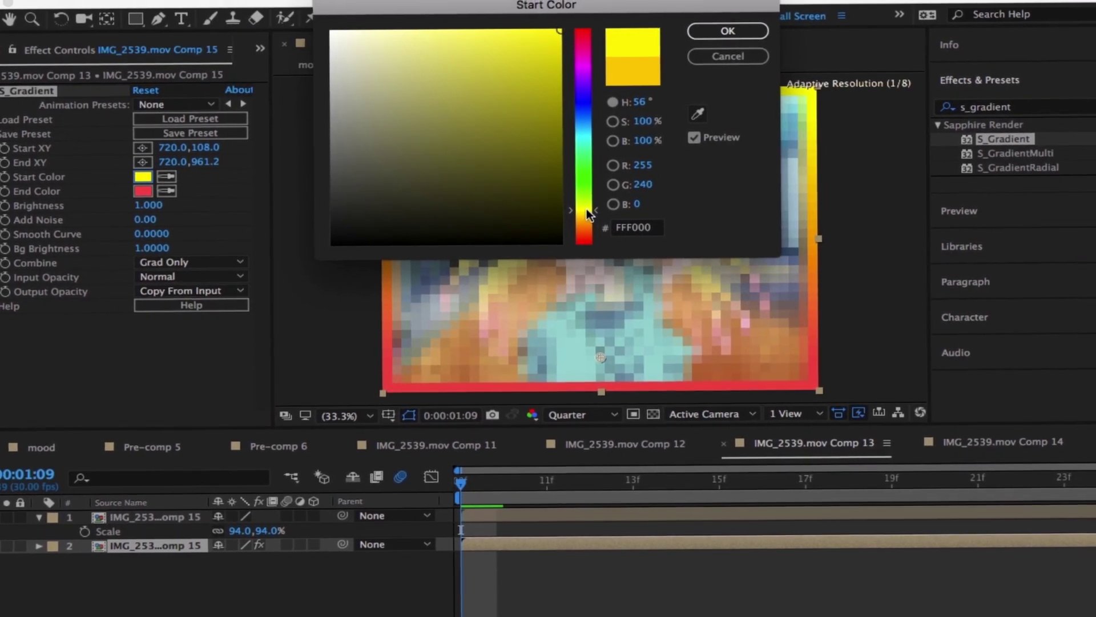
click(742, 33)
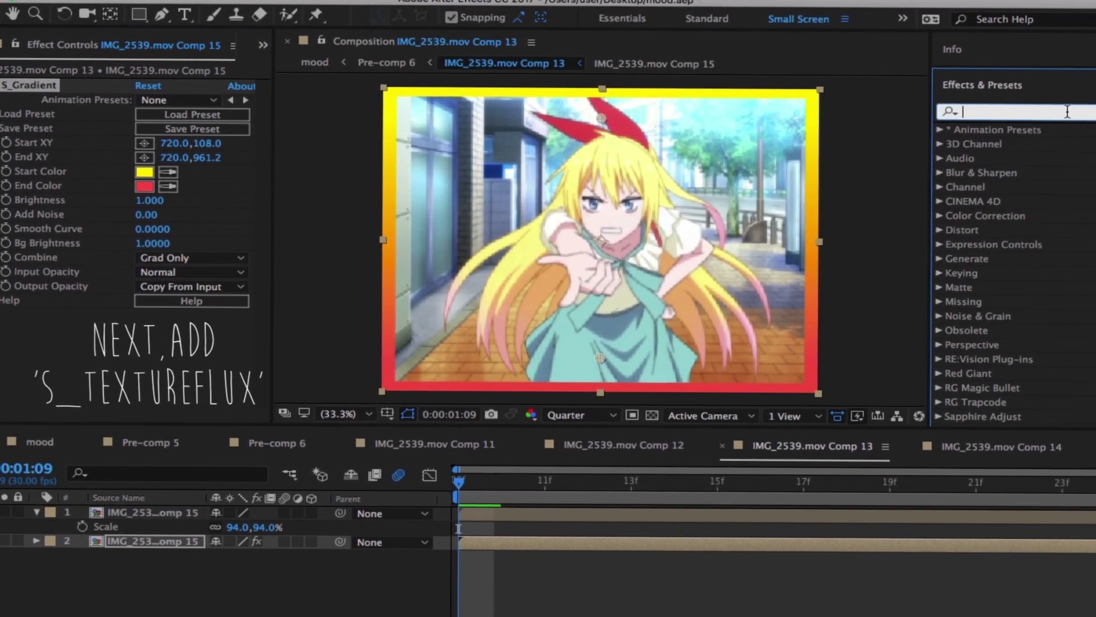
click(1015, 114)
- Apply S_TextureFlux to the lower Comp 15 layer and set its Color1 to yellow FFE800
text(s_textur)
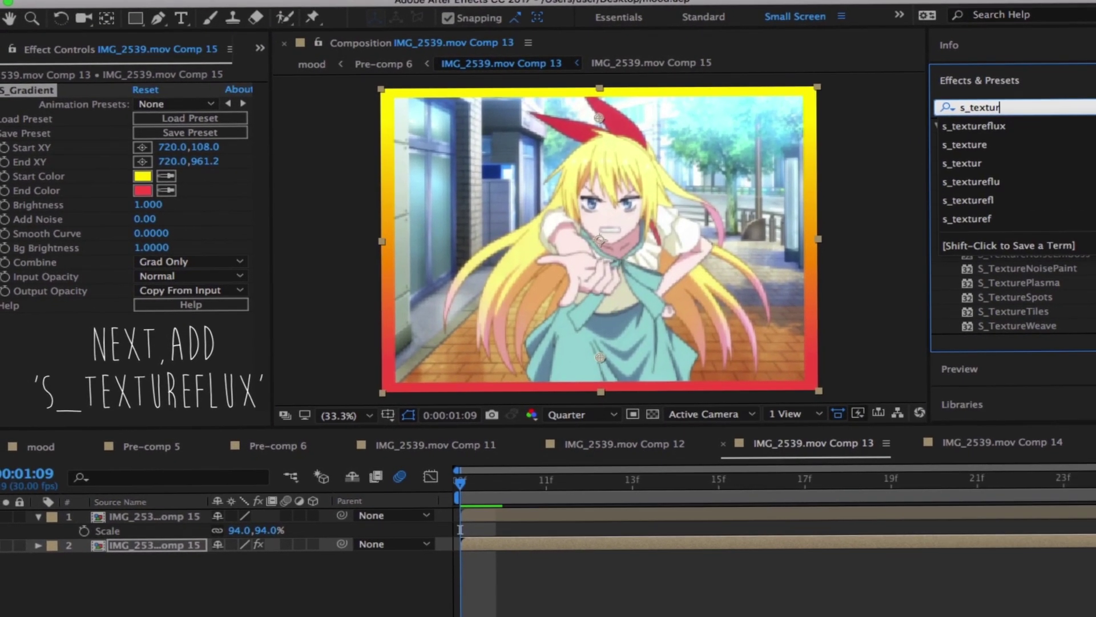
text(eflux)
drag(1007, 143, 723, 542)
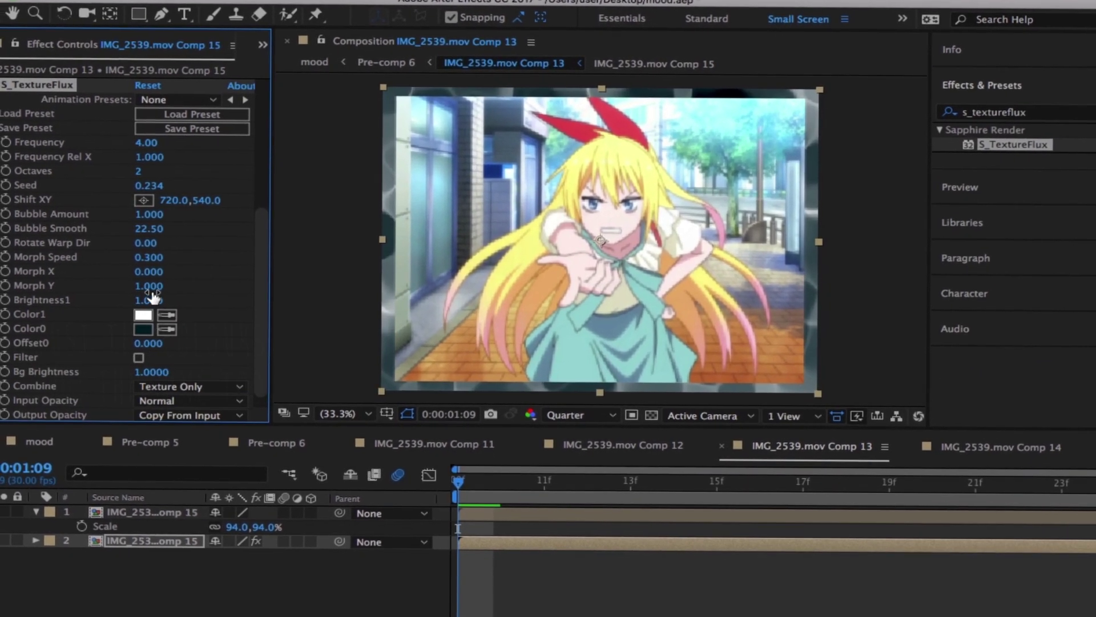
click(146, 315)
mouse_move(580, 114)
mouse_down()
mouse_move(582, 211)
mouse_move(565, 26)
mouse_up()
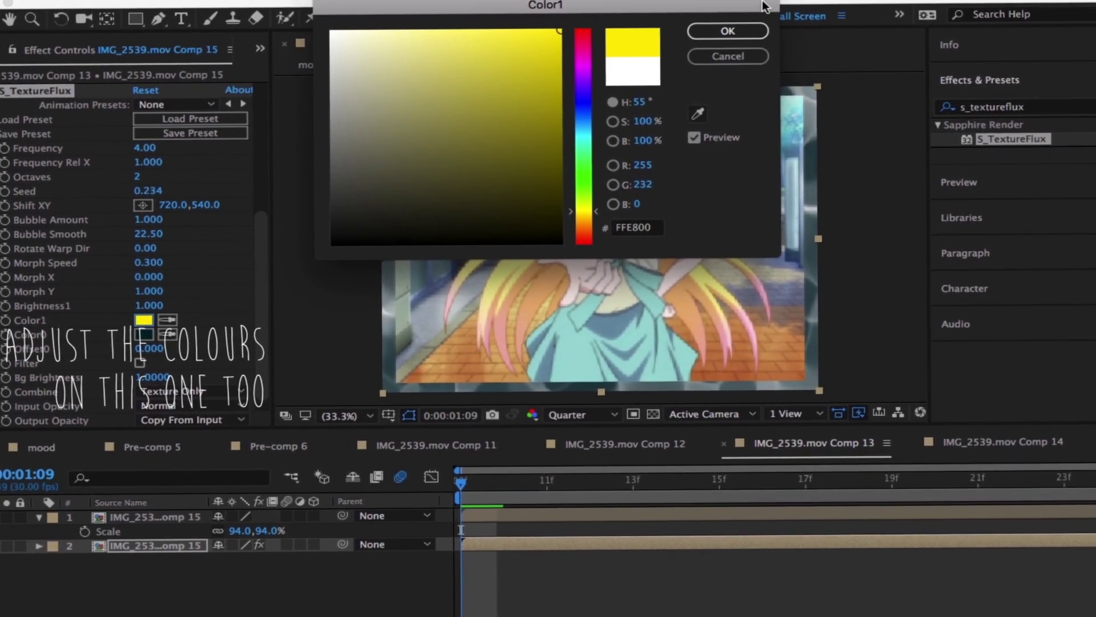
click(724, 31)
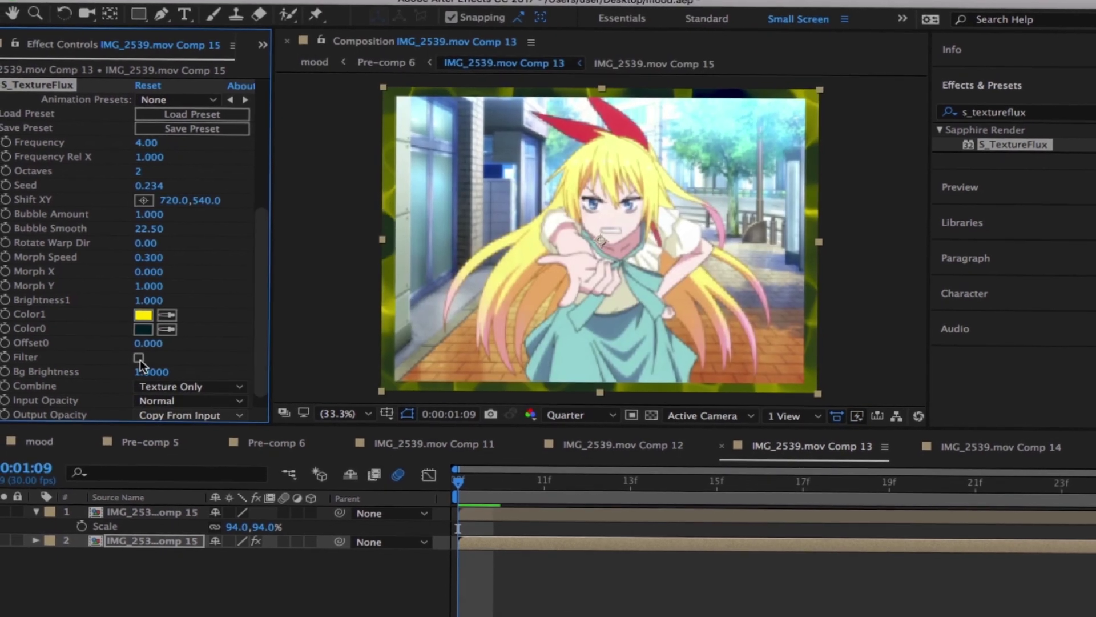
- Set the TextureFlux Color0 to light red F75959
click(150, 332)
click(588, 32)
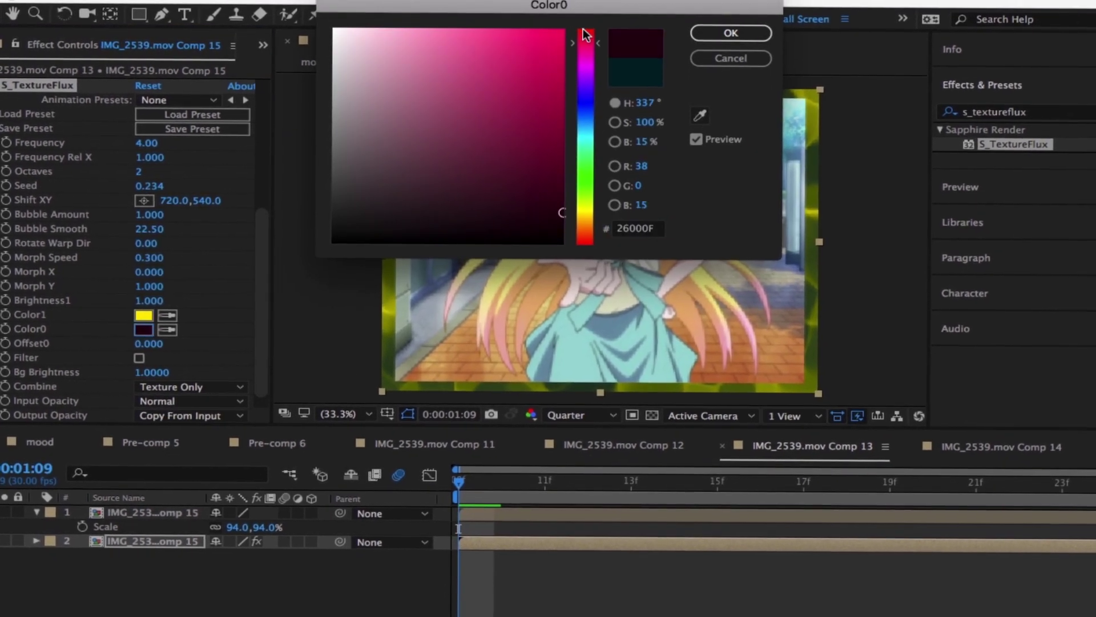
drag(523, 44, 477, 38)
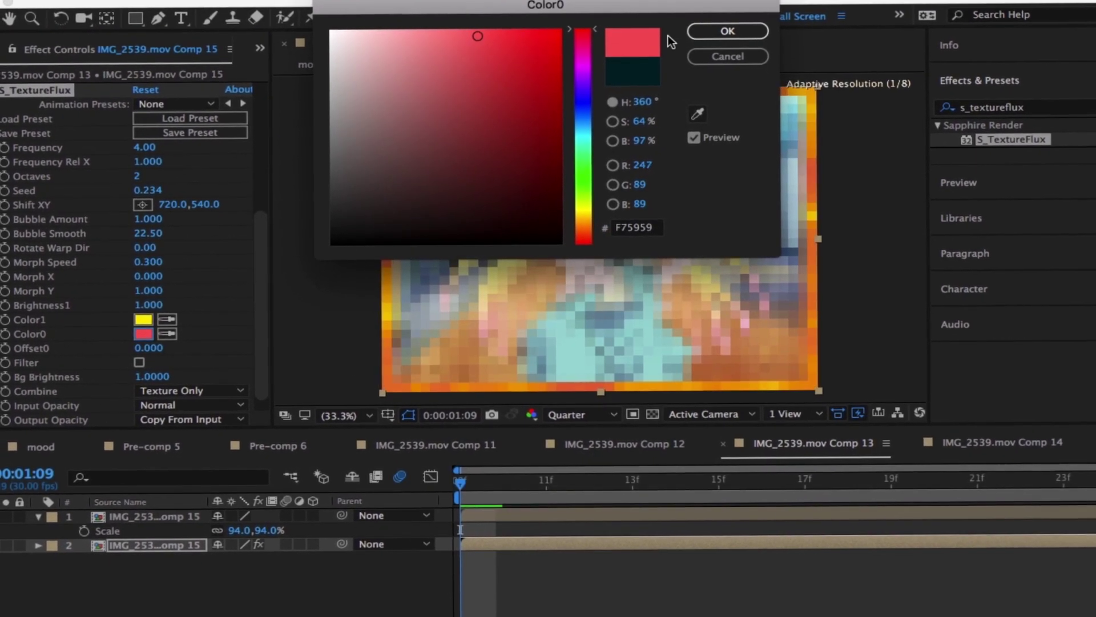
click(732, 32)
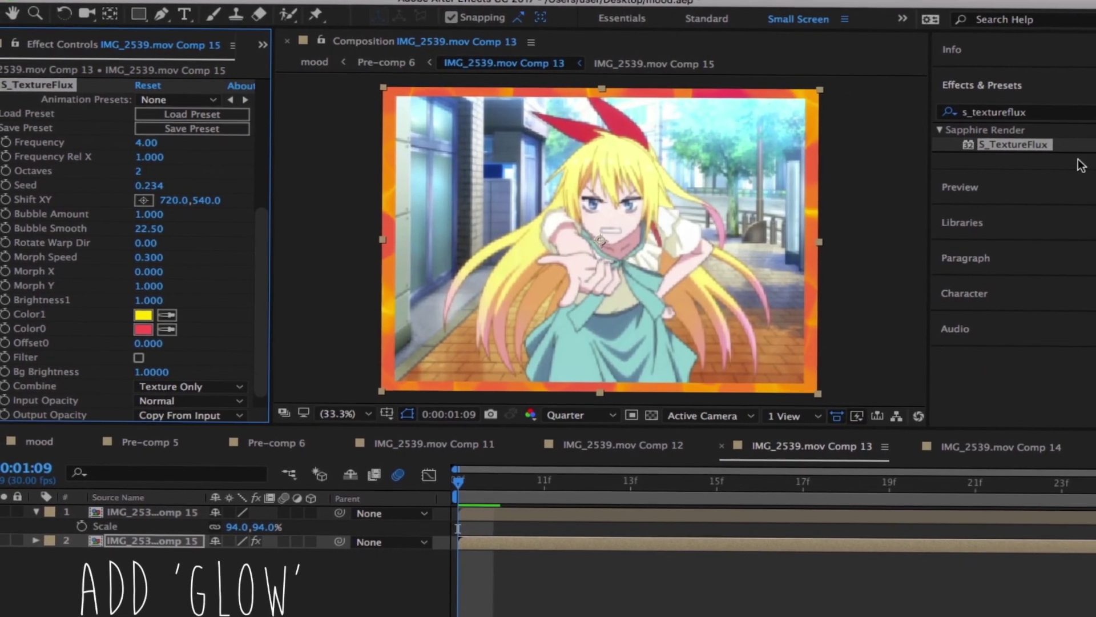
- Apply Stylize > Glow to the lower Comp 15 layer, then clear the 'glow' effect search
text(glow)
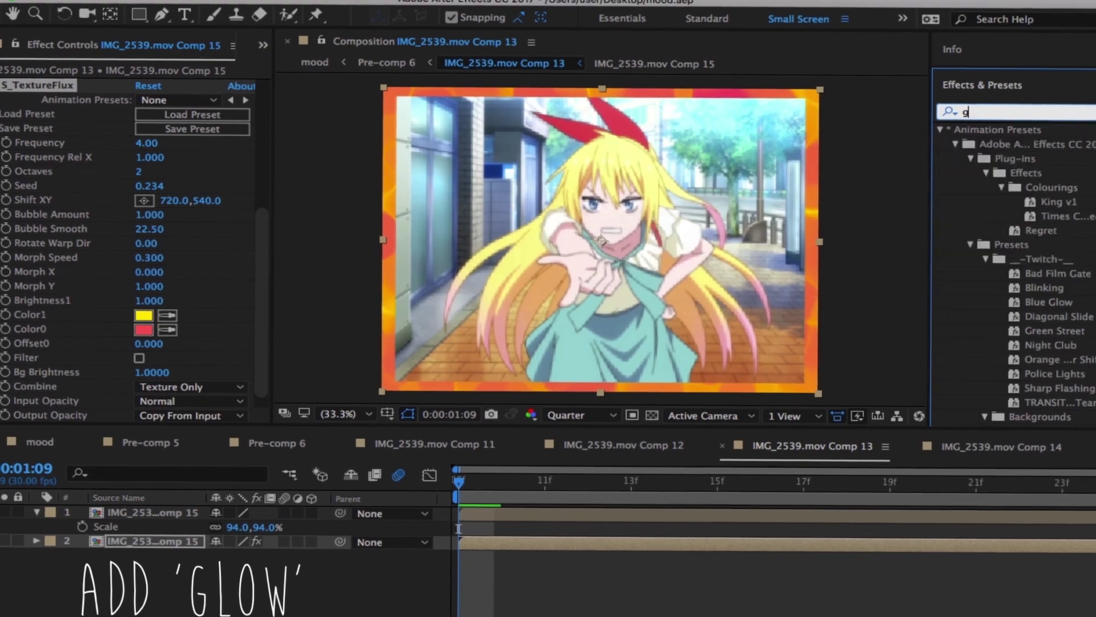
scroll(1004, 313, down, 5)
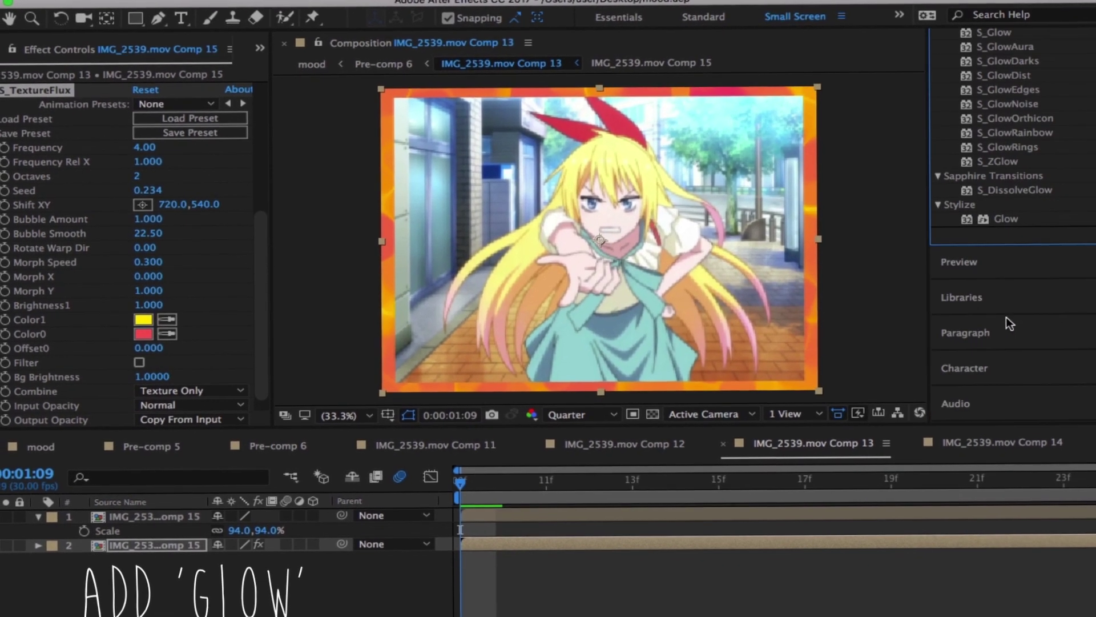
drag(1011, 221, 712, 540)
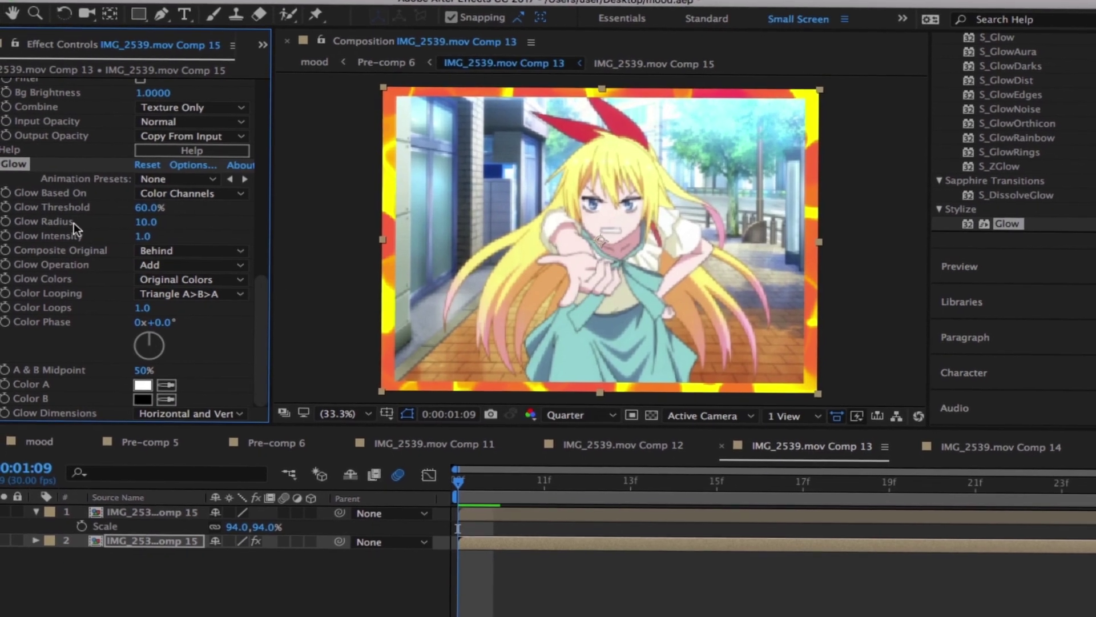
scroll(76, 224, up, 5)
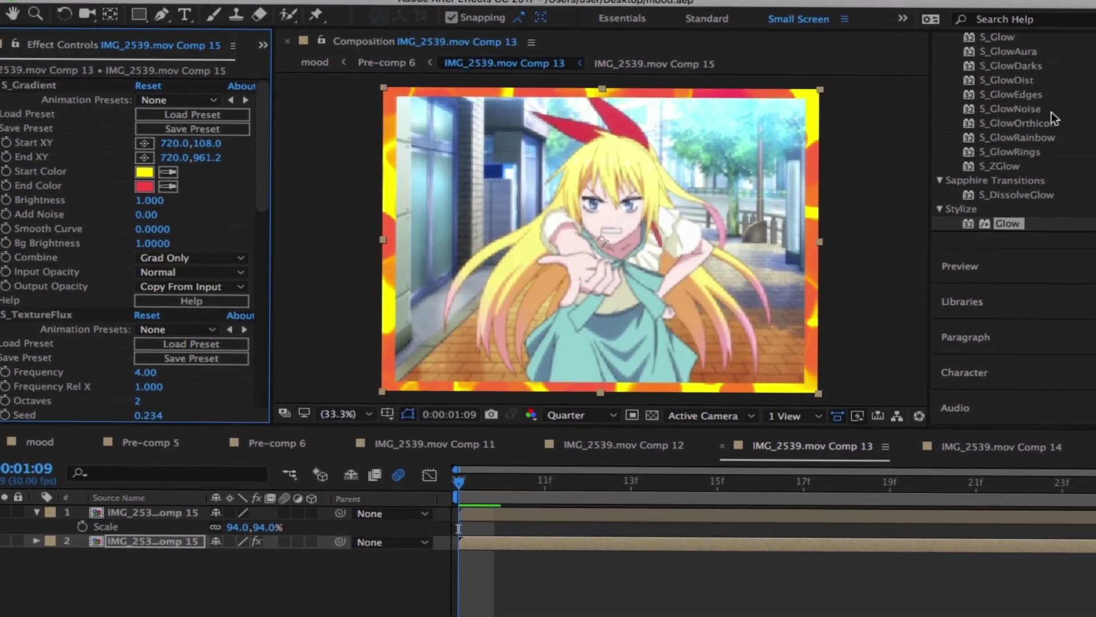
scroll(1052, 114, up, 5)
click(1081, 114)
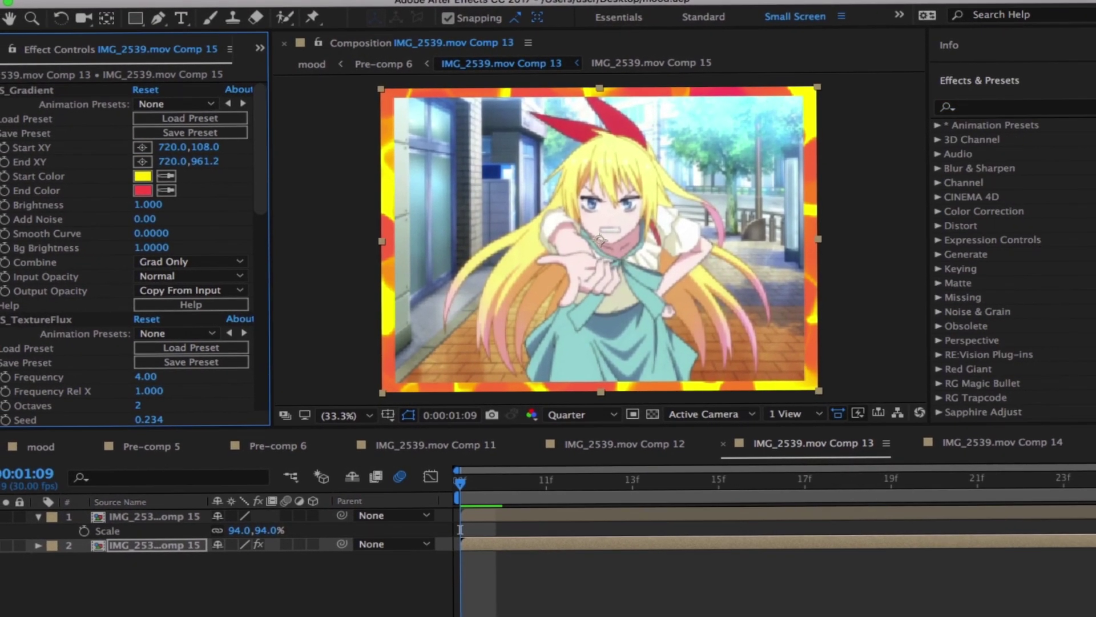
- Apply S_DropShadow to the top Comp 15 layer
click(1071, 107)
text(drop)
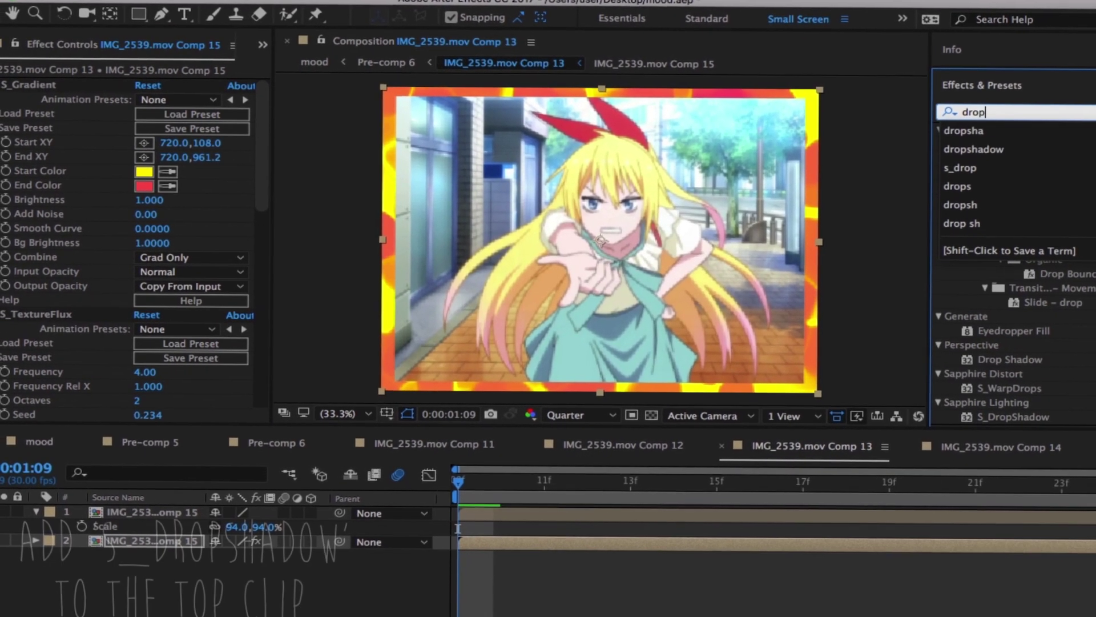
text(shadoe)
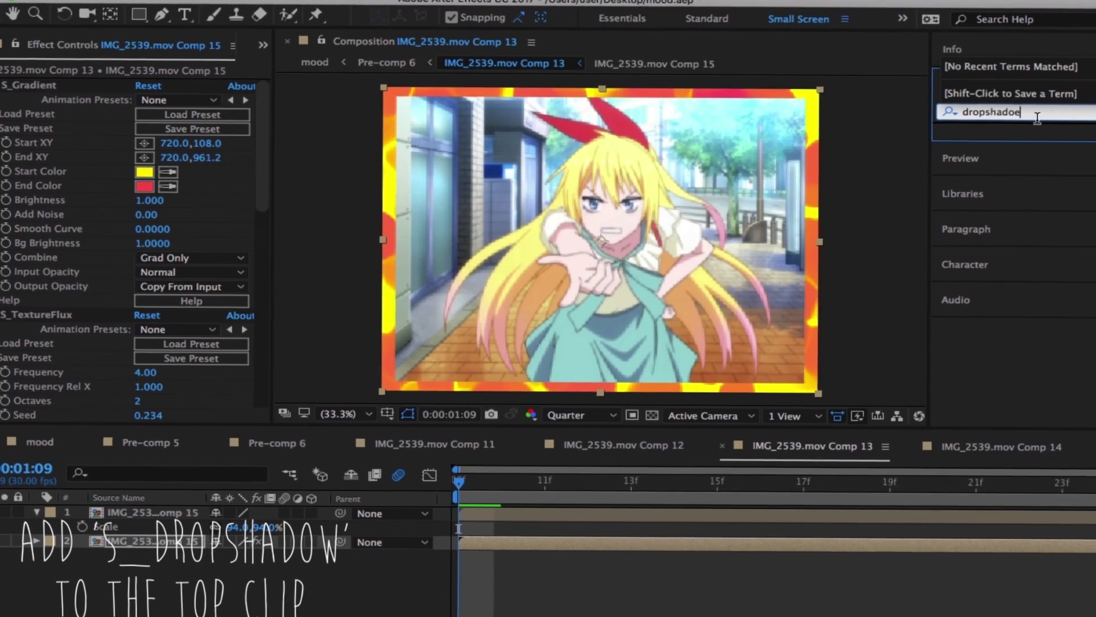
double_click(1022, 140)
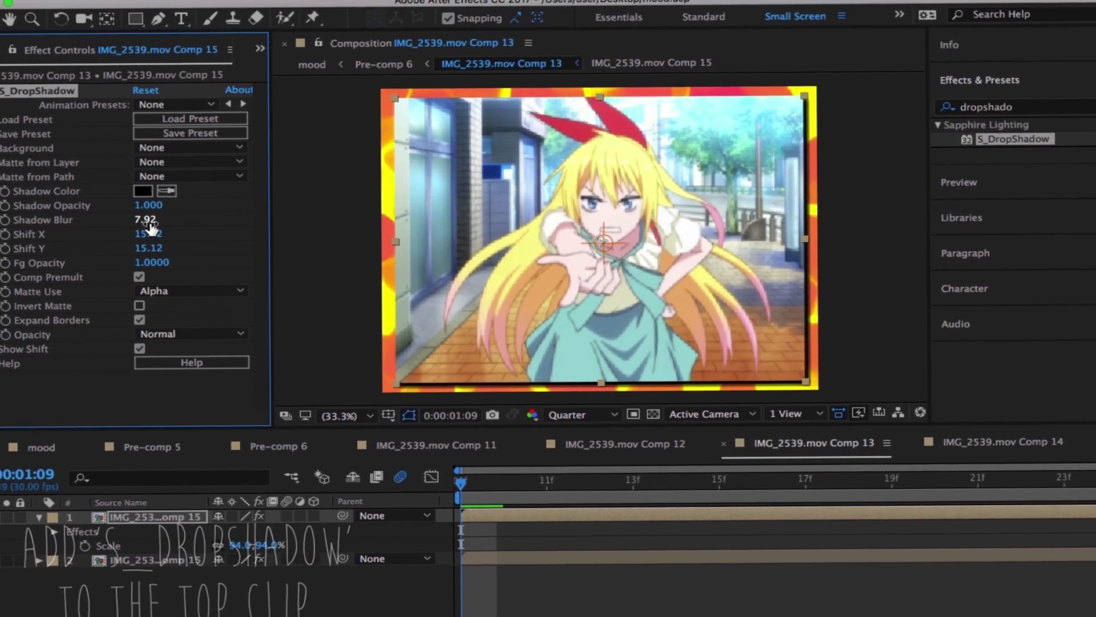
- Set the drop shadow to Shadow Blur 15, Shift X 8 and Shift Y 11
click(149, 212)
text(15)
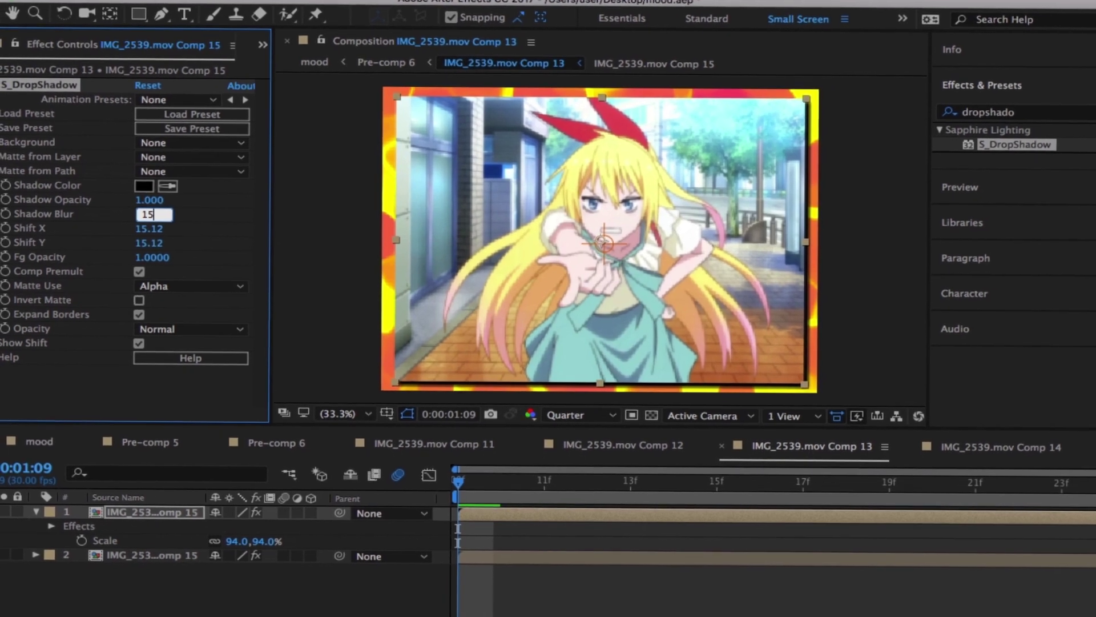
key(Return)
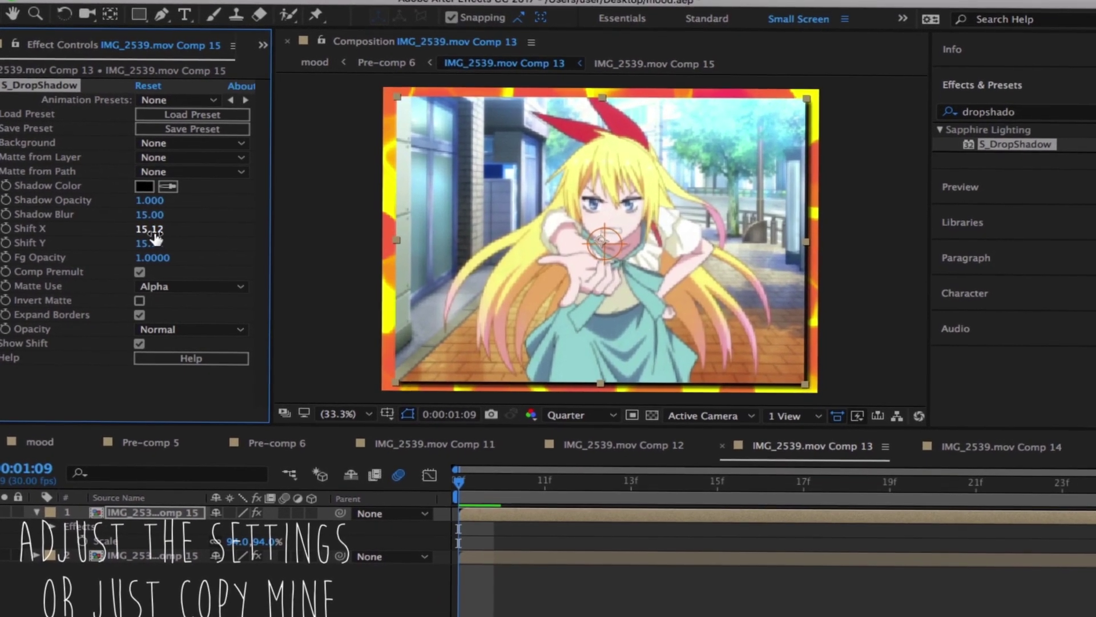
key(Return)
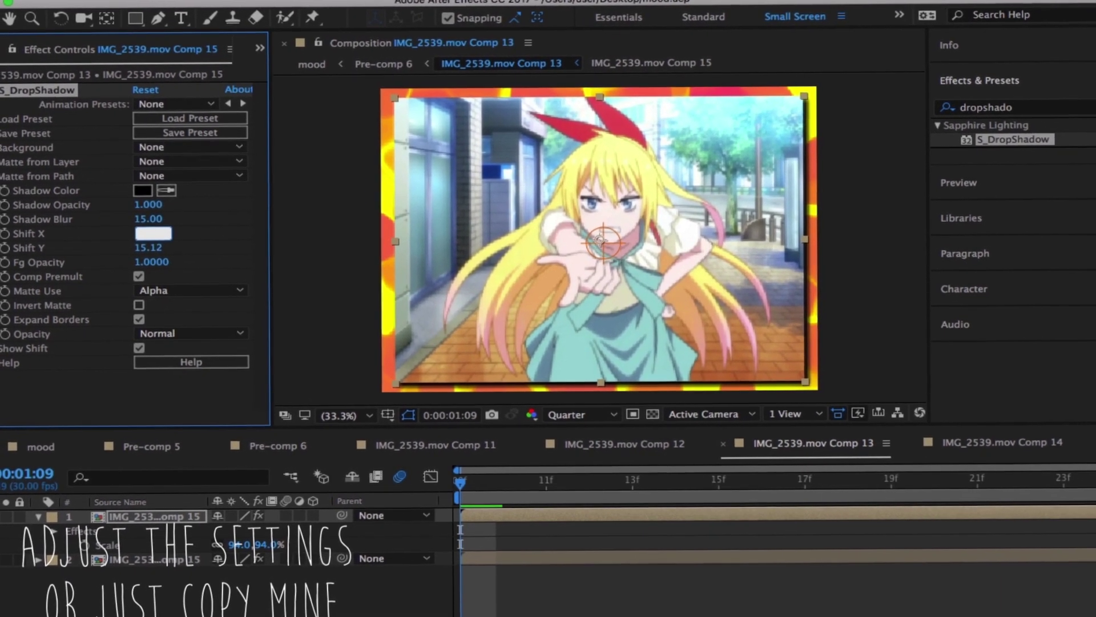
text(8)
key(Return)
click(154, 242)
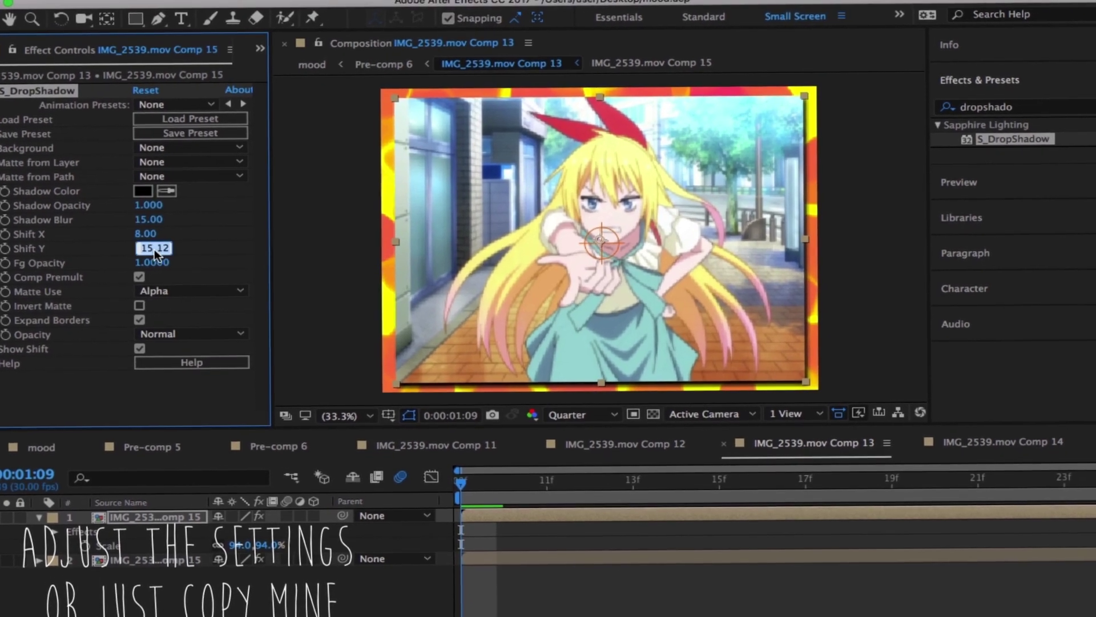
text(11)
key(Return)
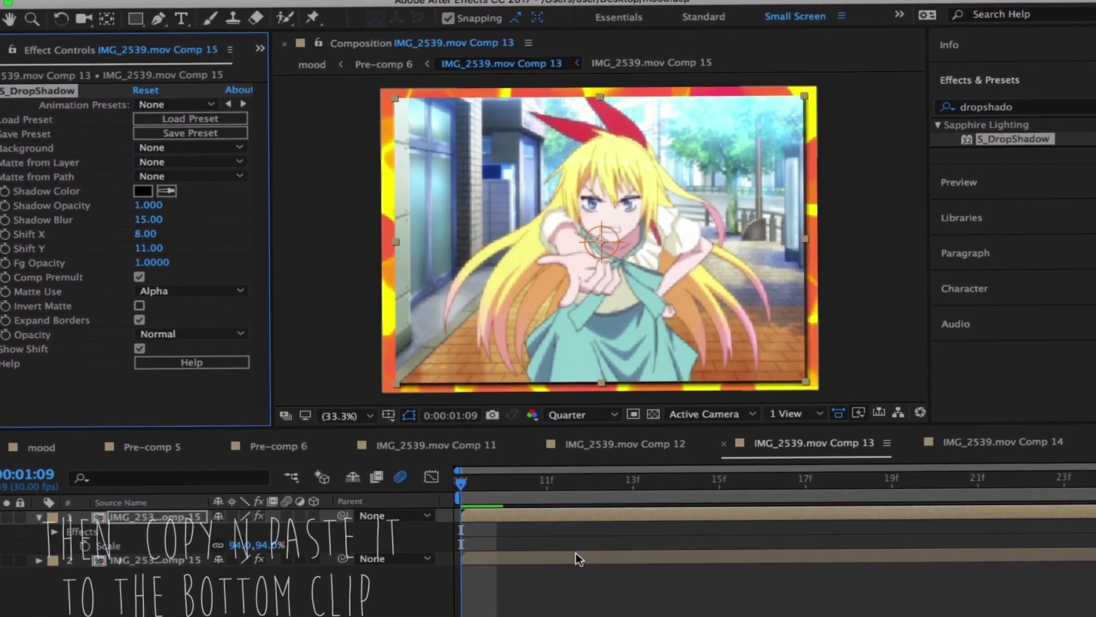
- Copy the top clip's S_DropShadow and paste it onto the lower Comp 15 layer
click(573, 553)
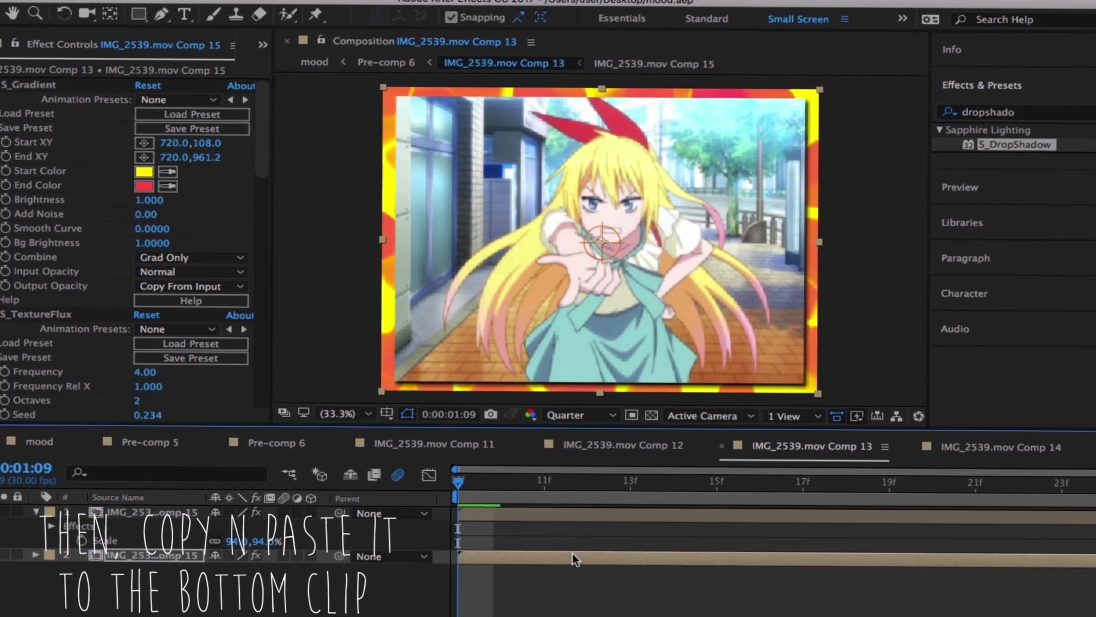
click(588, 506)
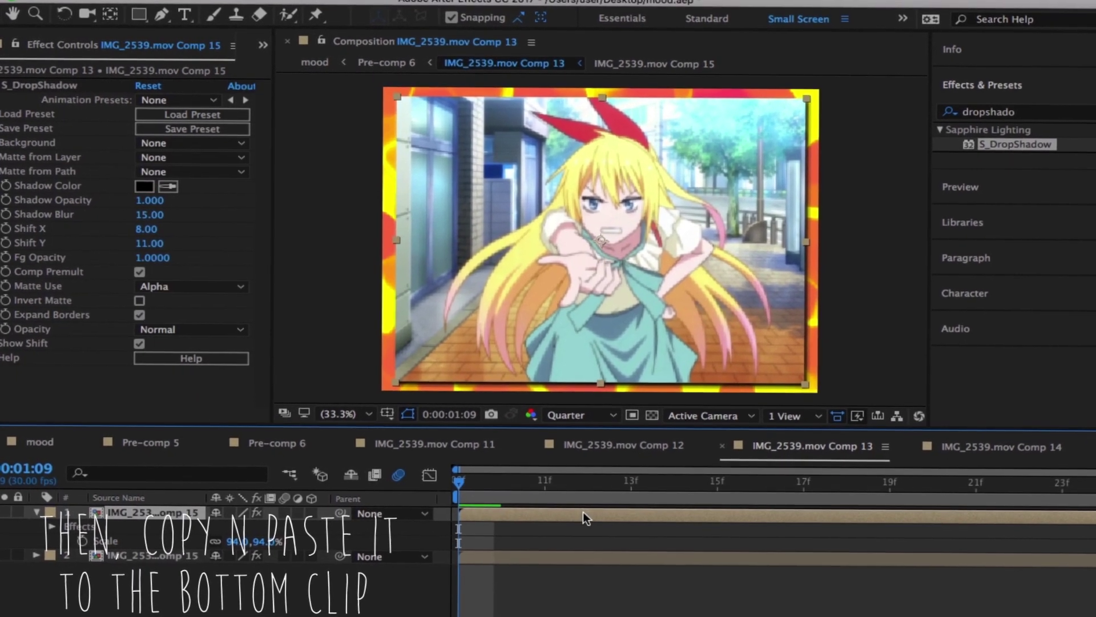
key(u)
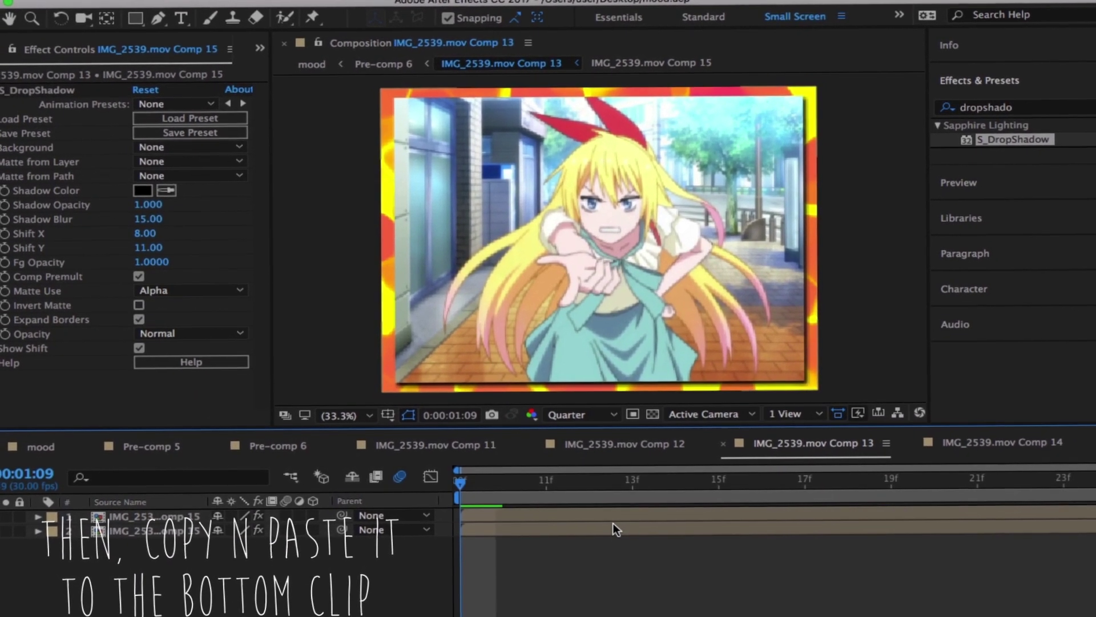
click(615, 528)
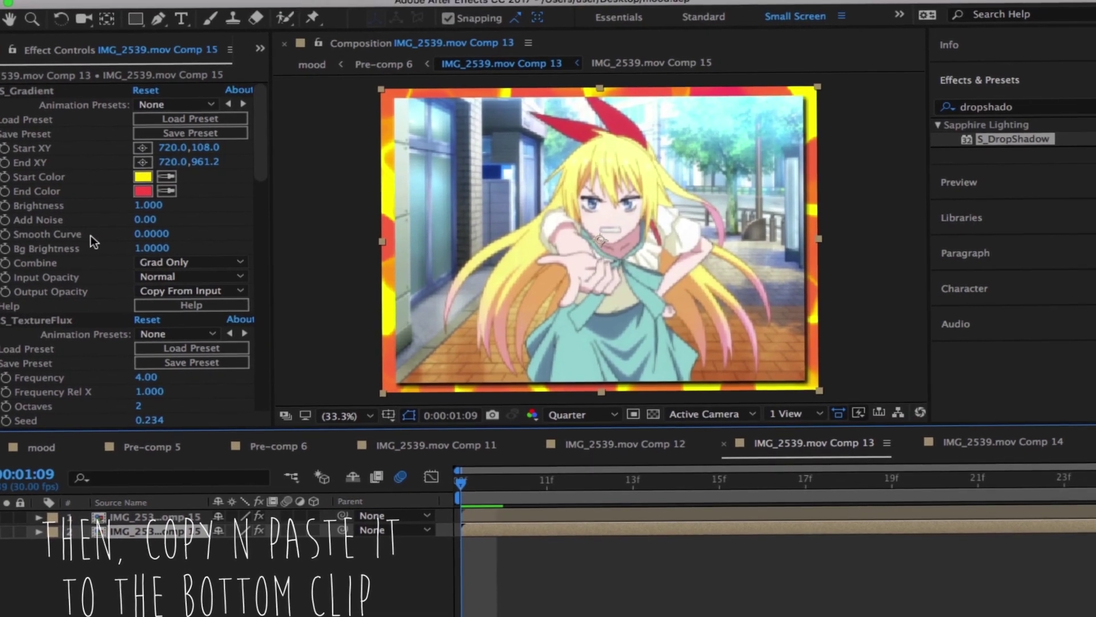
scroll(86, 236, down, 10)
scroll(64, 323, up, 10)
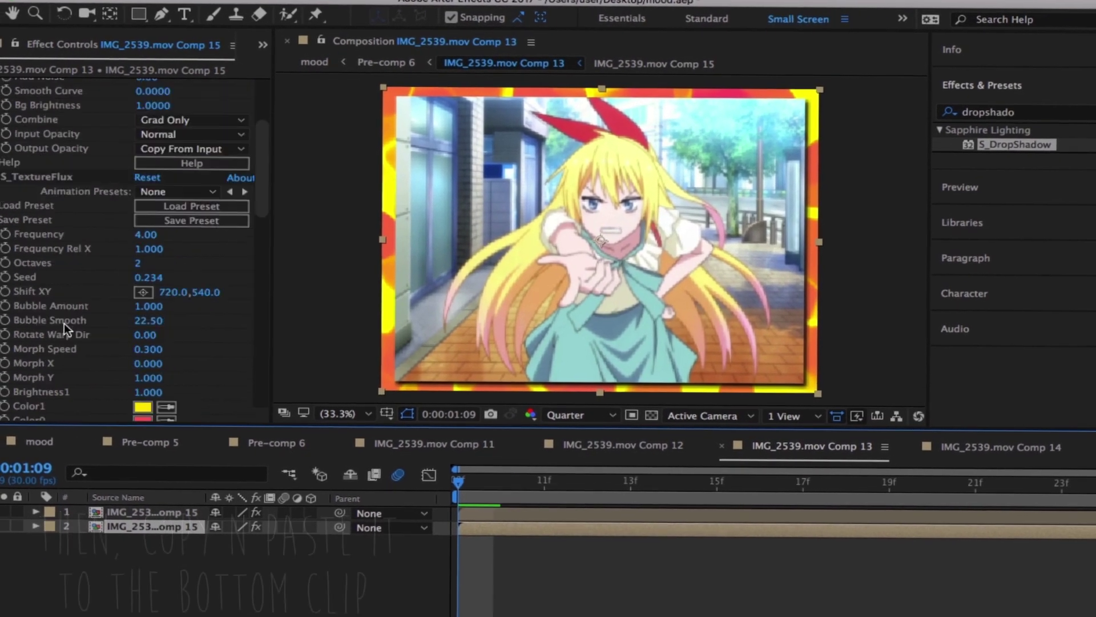
scroll(69, 325, down, 1)
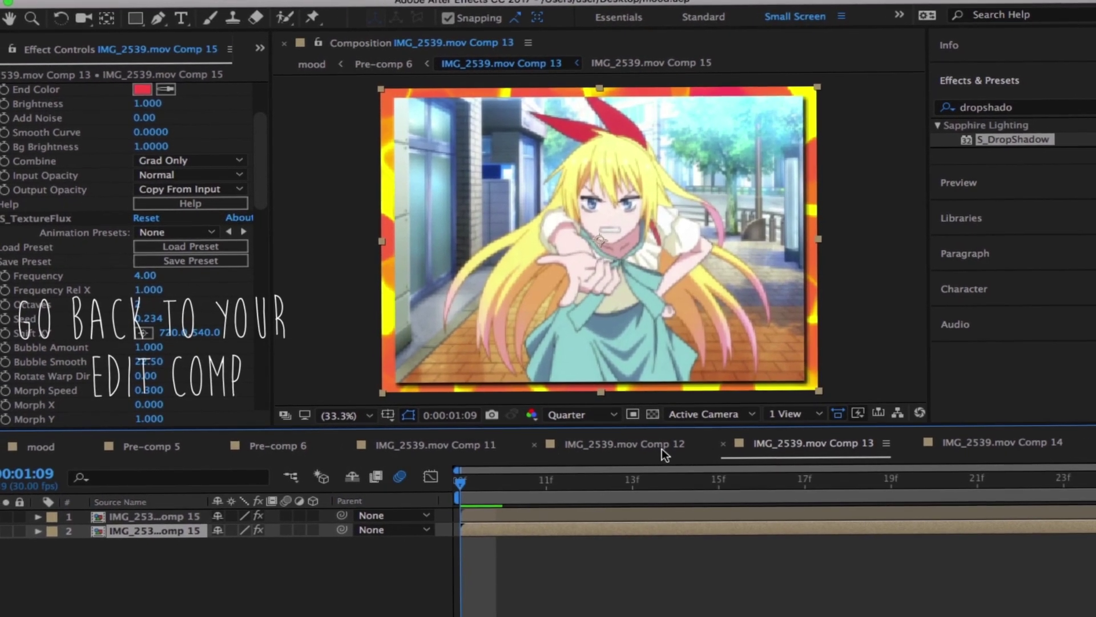
- In Pre-comp 6, move the playhead to about 9:14 and switch the Comp 13 layer to 3D
click(663, 447)
click(484, 446)
click(297, 442)
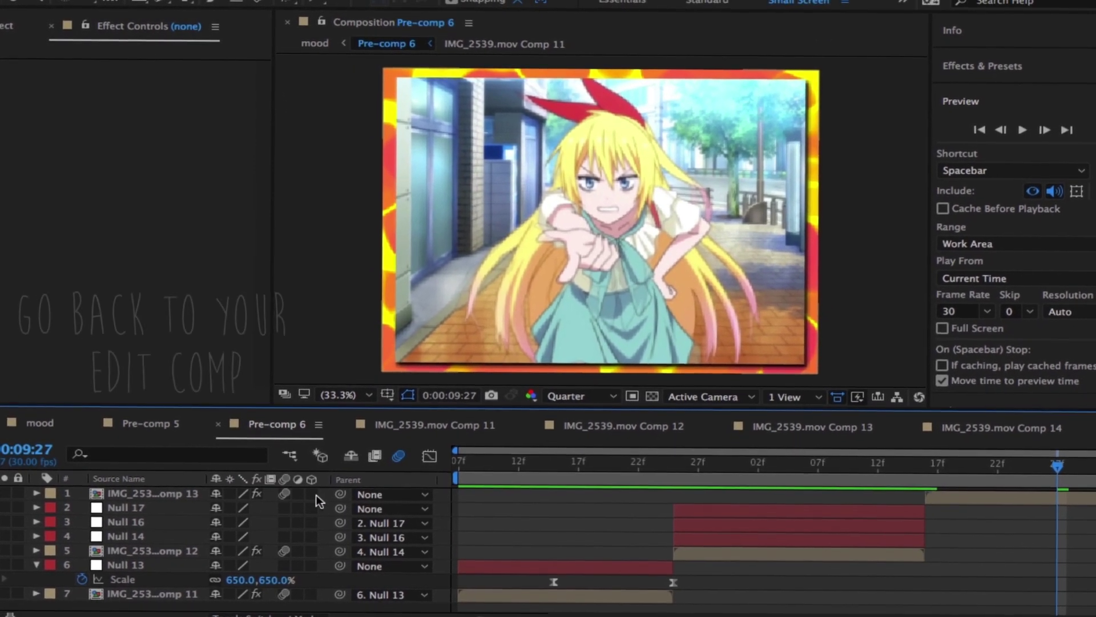
mouse_move(931, 474)
mouse_down()
mouse_move(908, 468)
mouse_move(942, 462)
mouse_up()
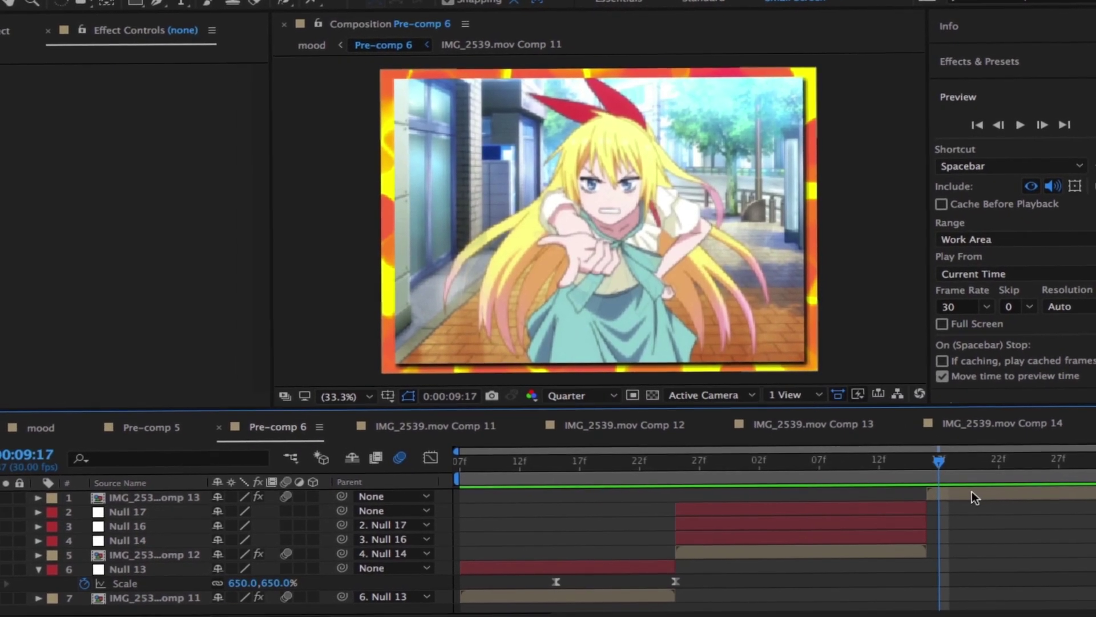
click(971, 491)
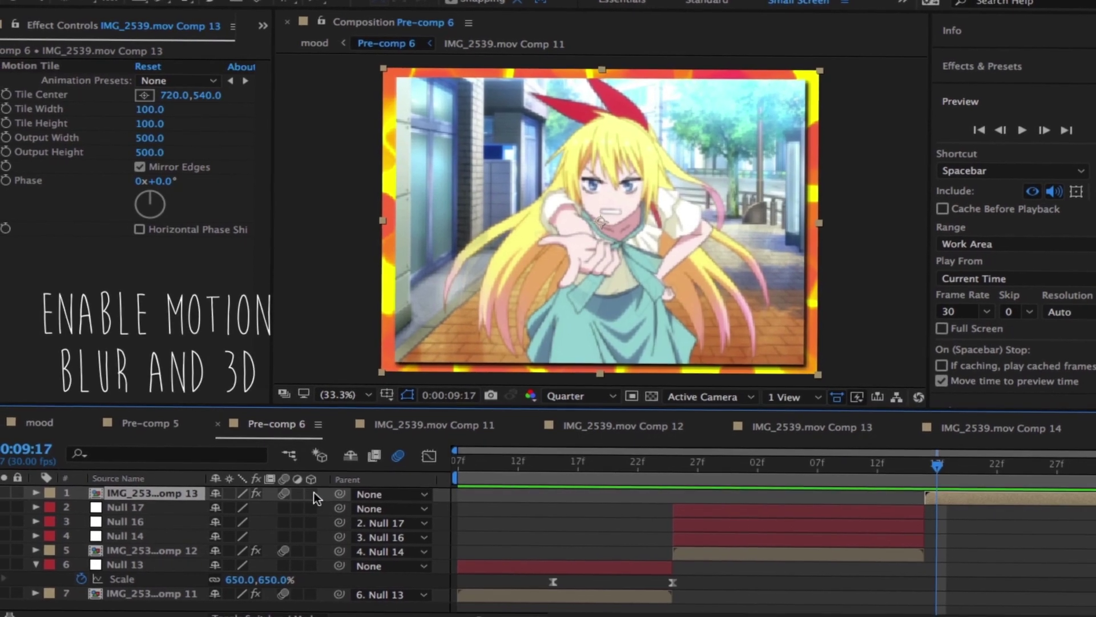
click(309, 493)
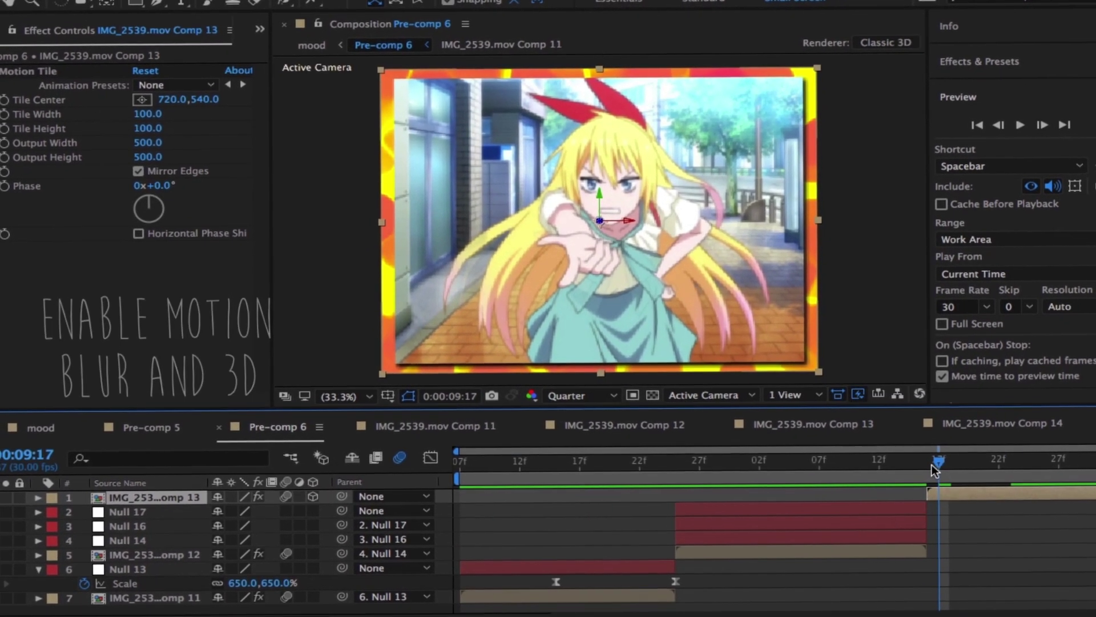
drag(932, 465, 923, 466)
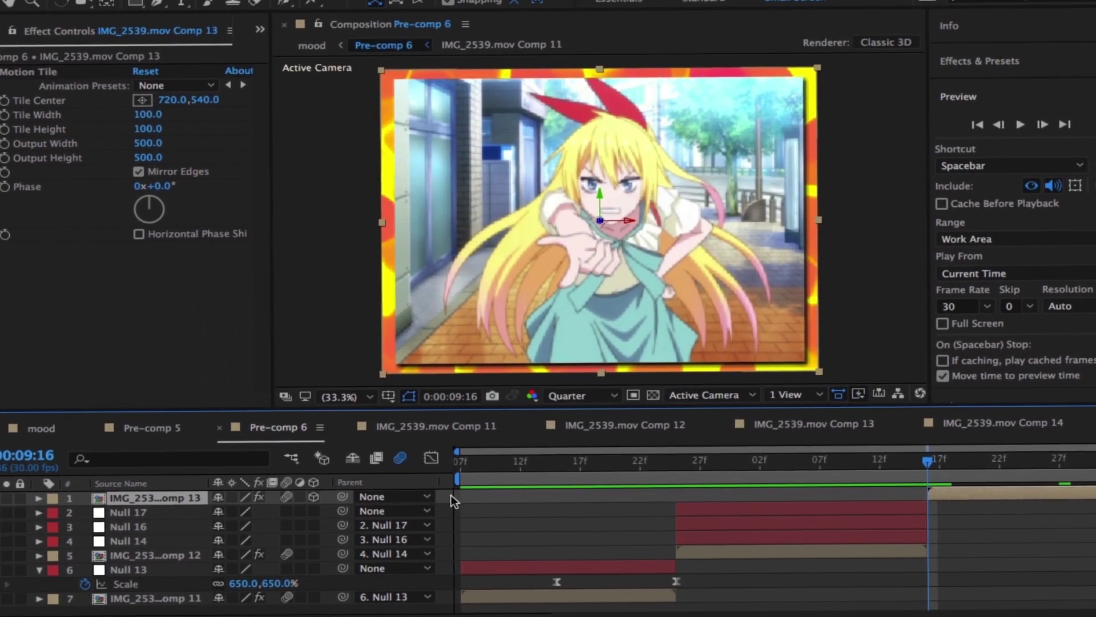
- Add a new camera, split it at 0:00:09:16 and delete the earlier part
right_click(447, 495)
mouse_move(517, 466)
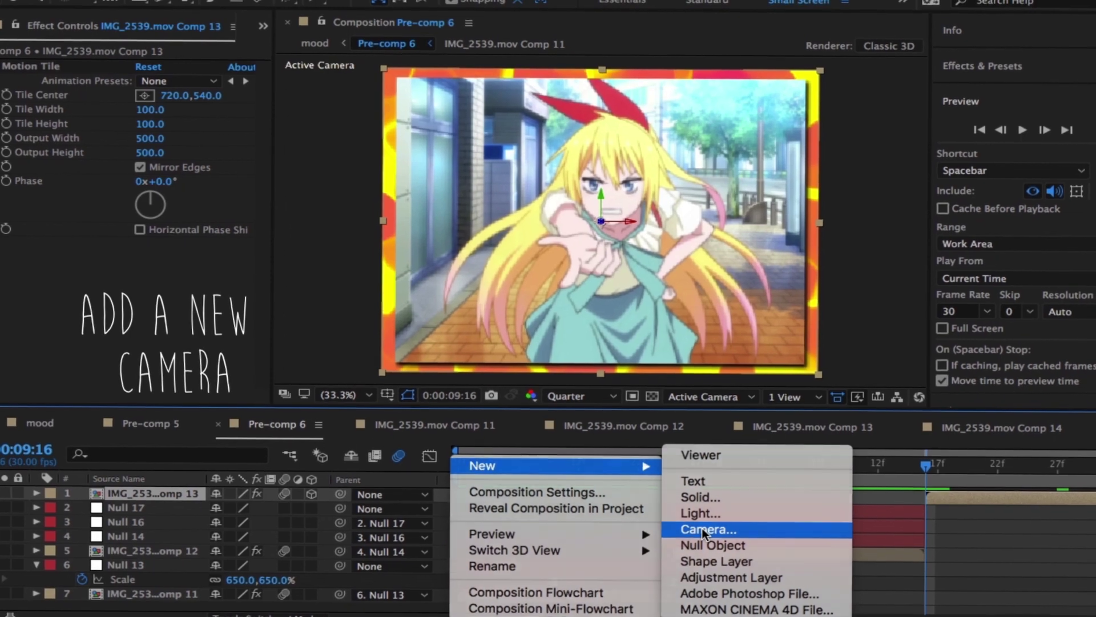
click(702, 525)
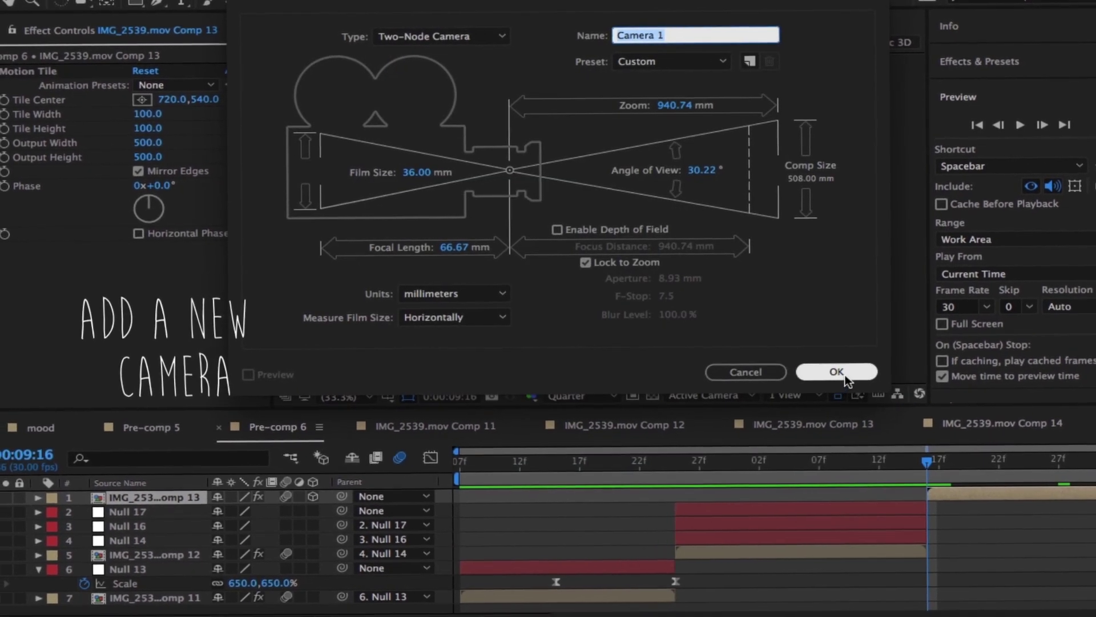
click(835, 378)
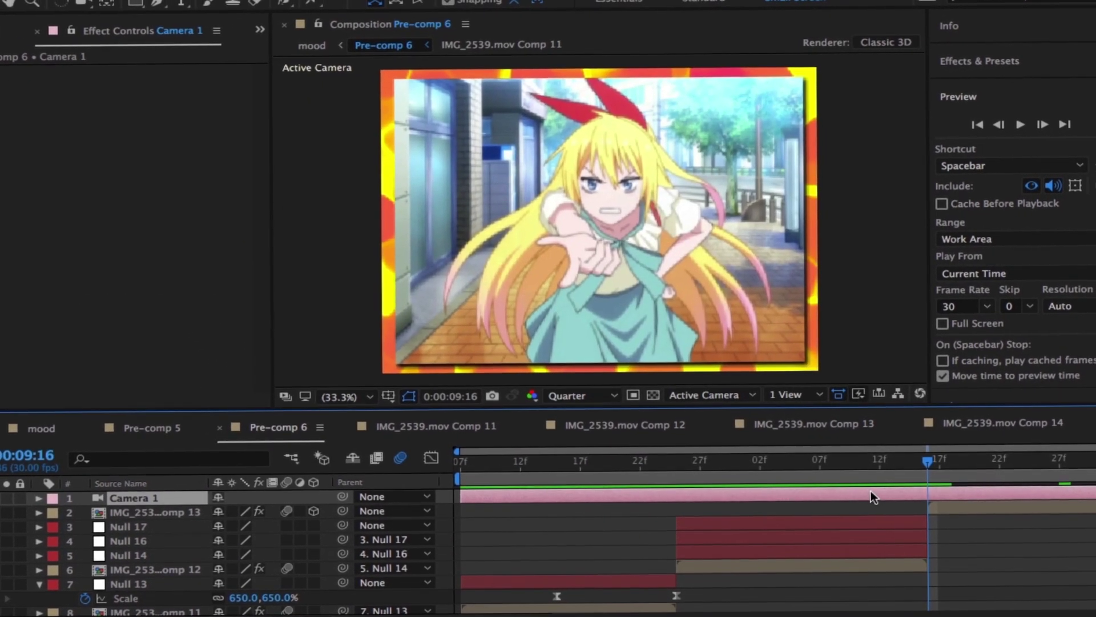
key(ctrl+shift+d)
key(Delete)
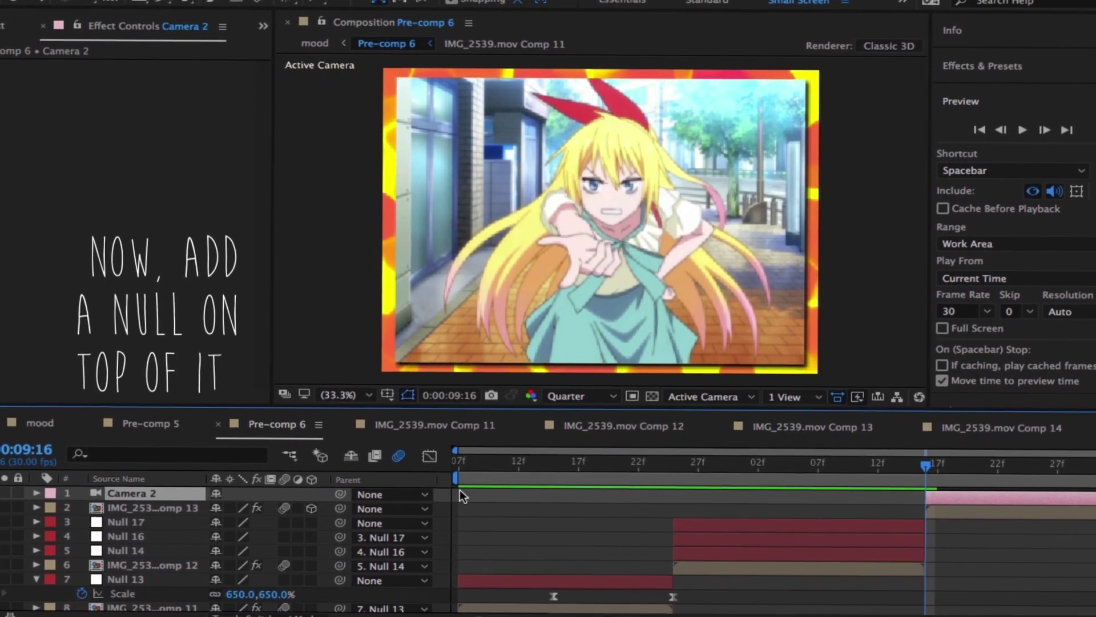
- Add a 3D Null 20 starting at the playhead and parent Camera 2 to it
right_click(453, 492)
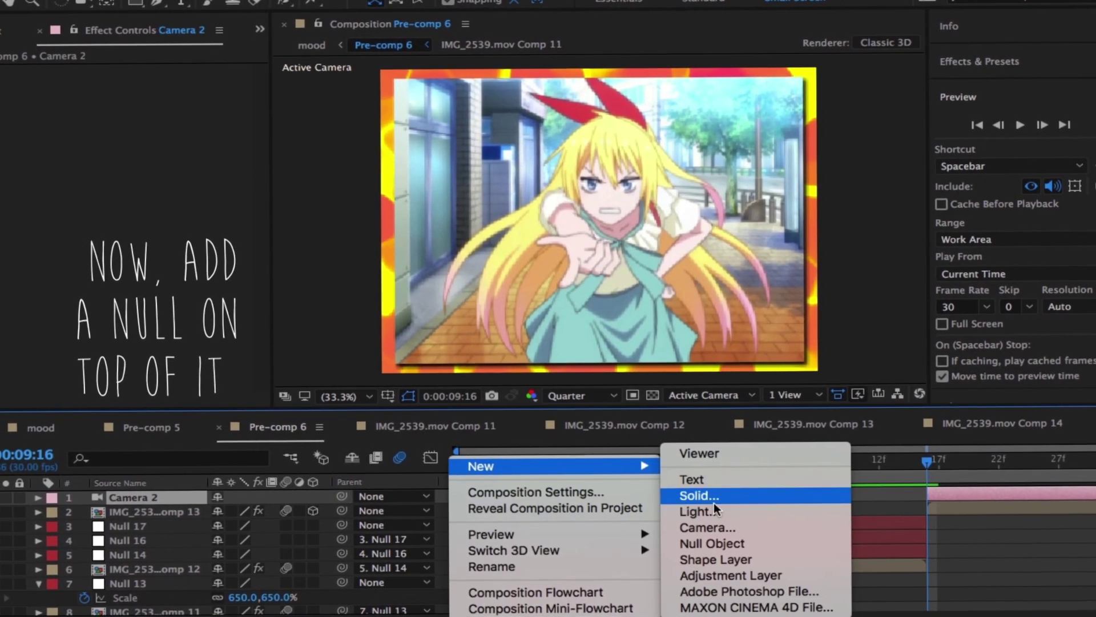
click(726, 538)
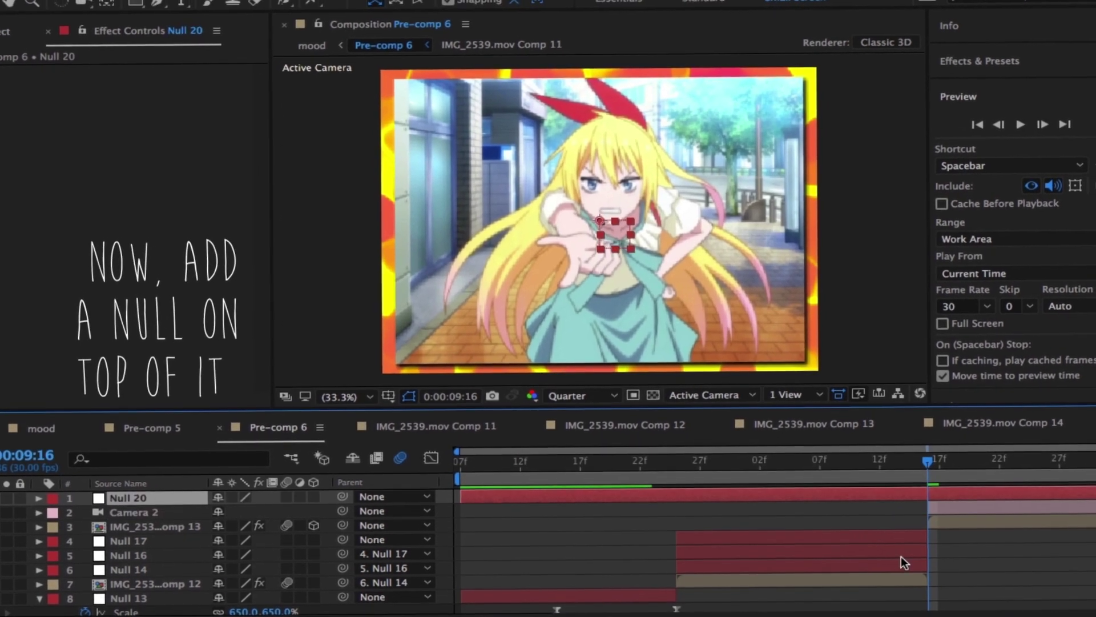
key(ctrl+shift+d)
click(889, 508)
key(Delete)
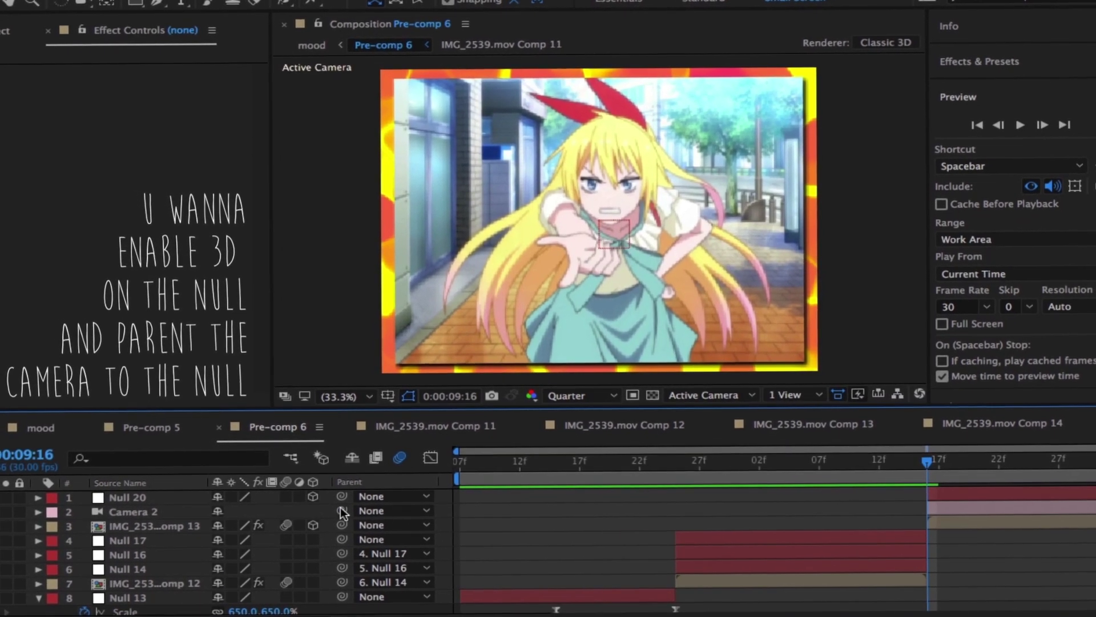
drag(337, 510, 180, 491)
click(962, 498)
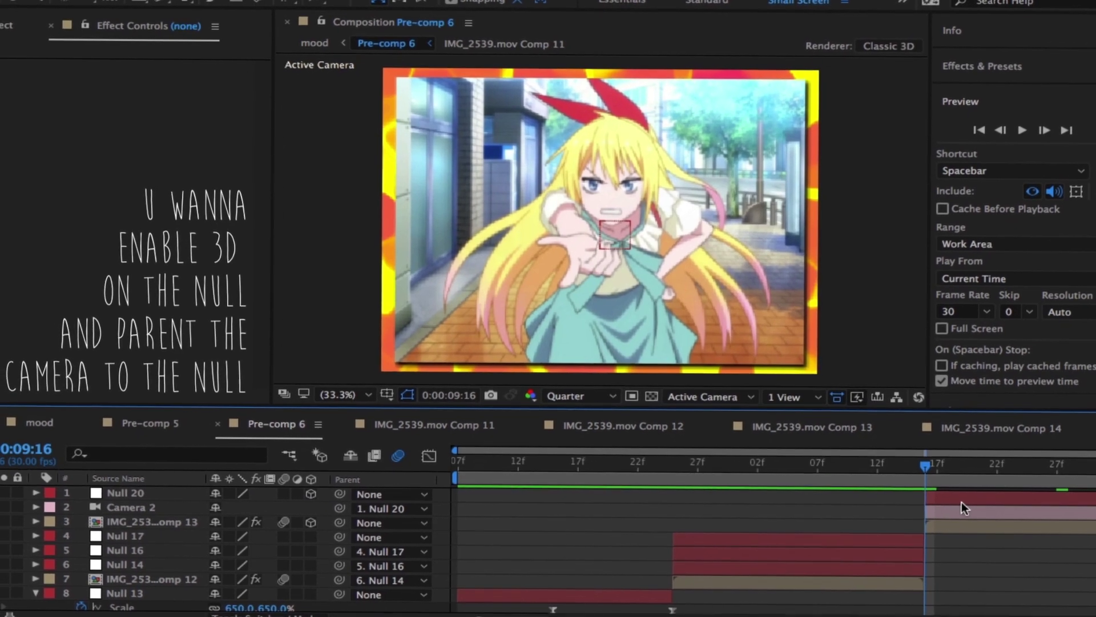
key(p)
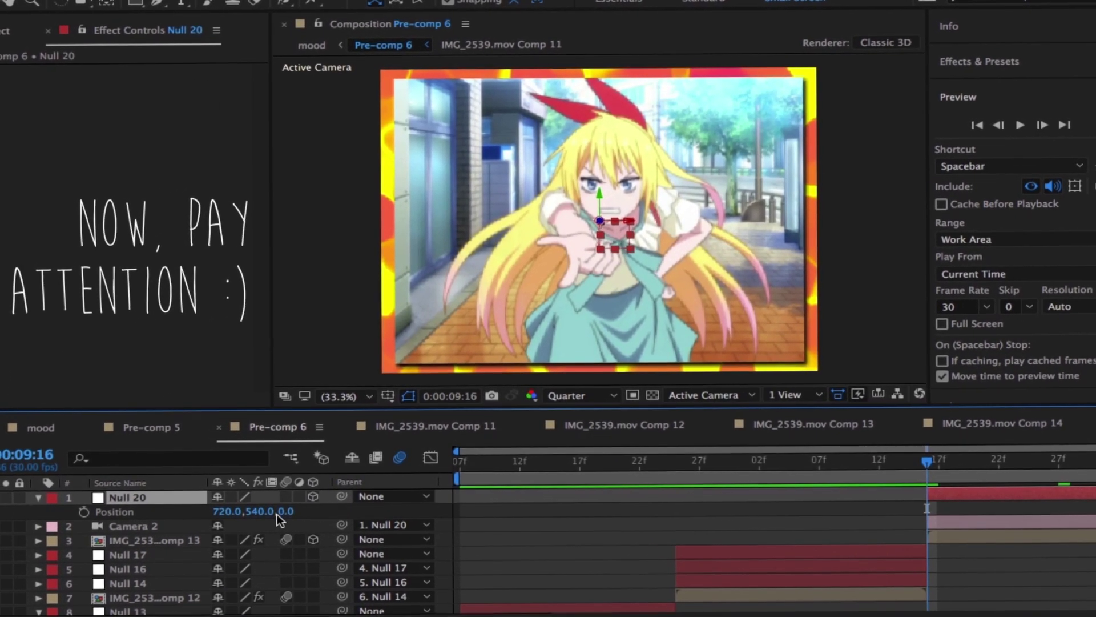
- Set Null 20's Z position to -1935 at the cut and set a Position keyframe
drag(154, 509, 305, 514)
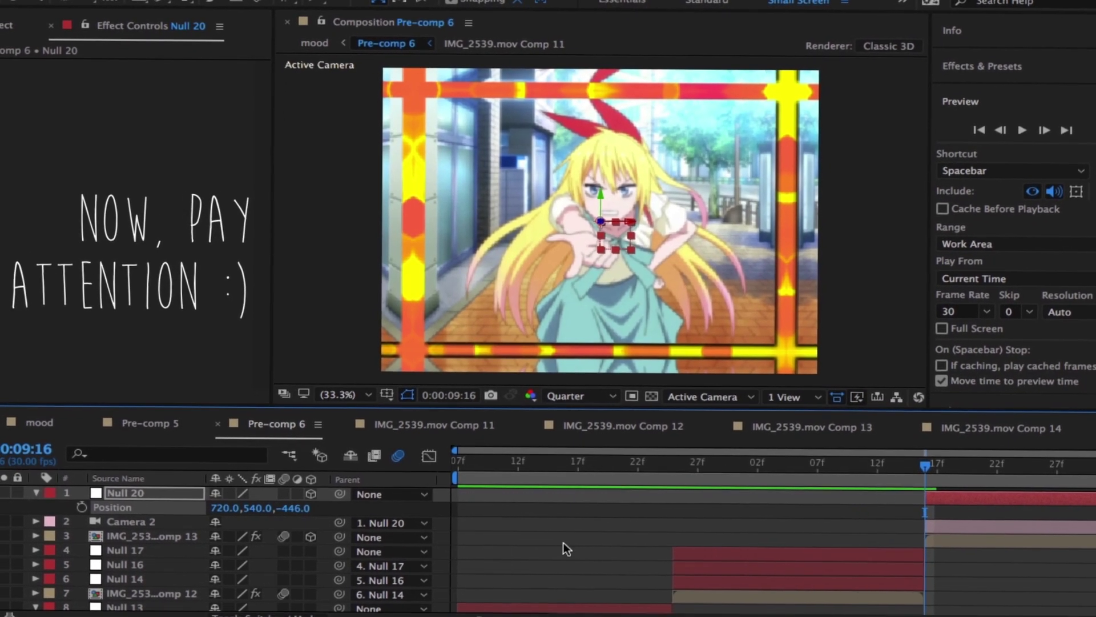
key(ctrl+z)
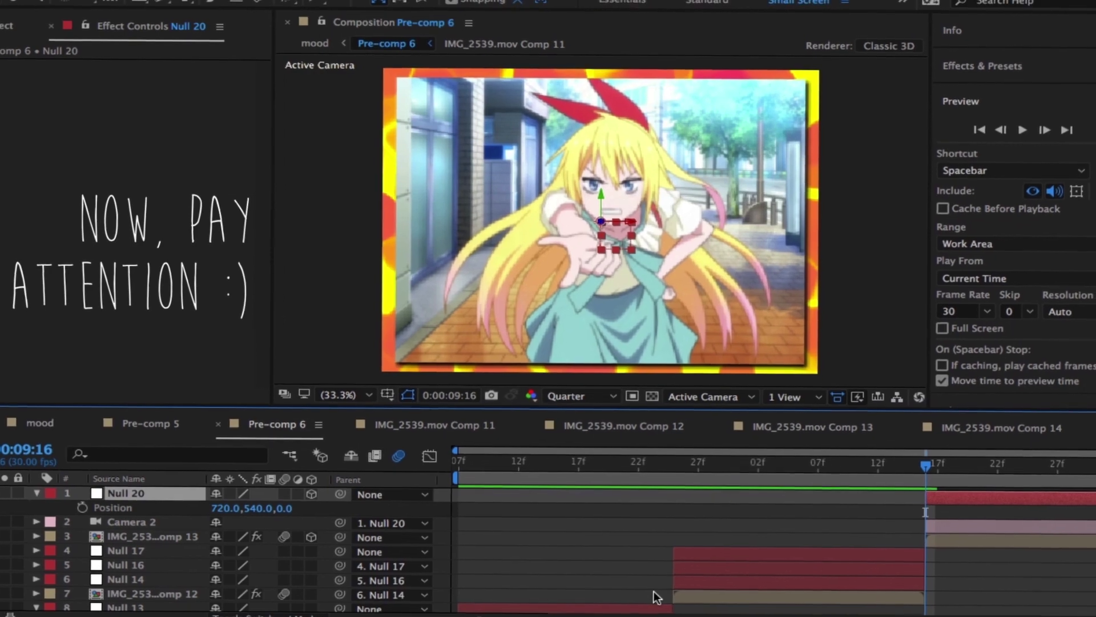
click(1012, 538)
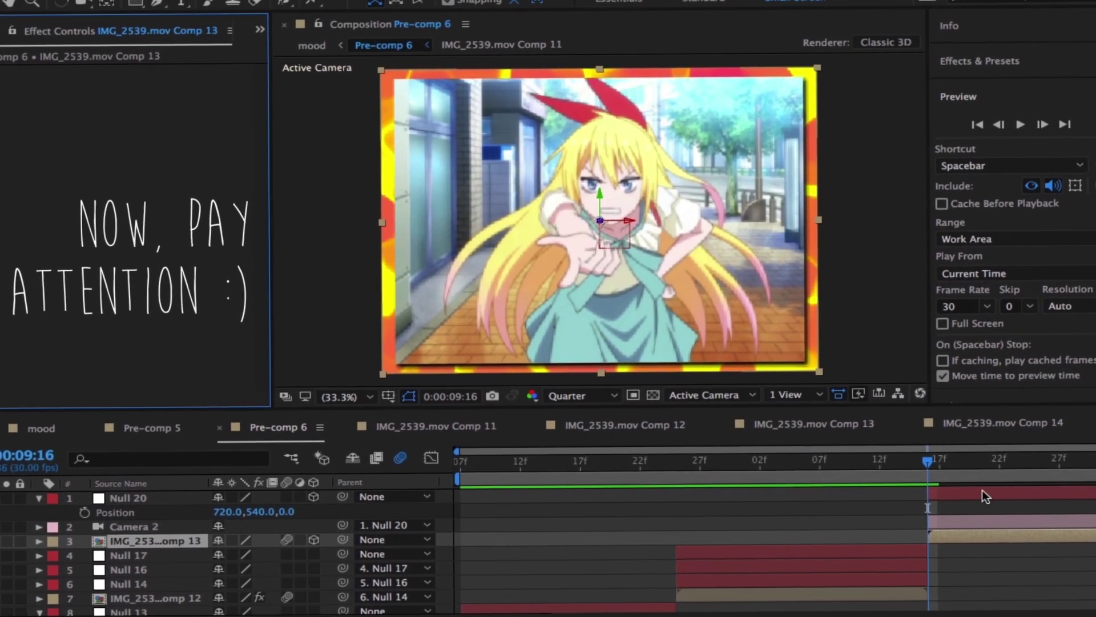
click(982, 491)
drag(284, 514, 172, 514)
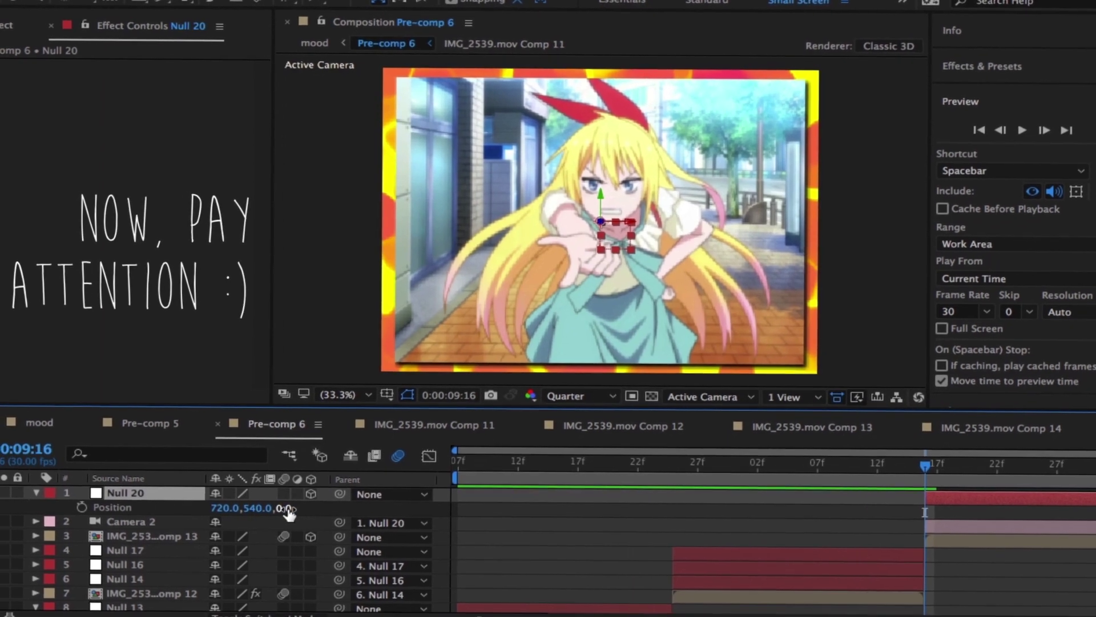
mouse_move(297, 507)
mouse_down()
mouse_move(240, 512)
mouse_move(312, 514)
mouse_move(269, 524)
mouse_up()
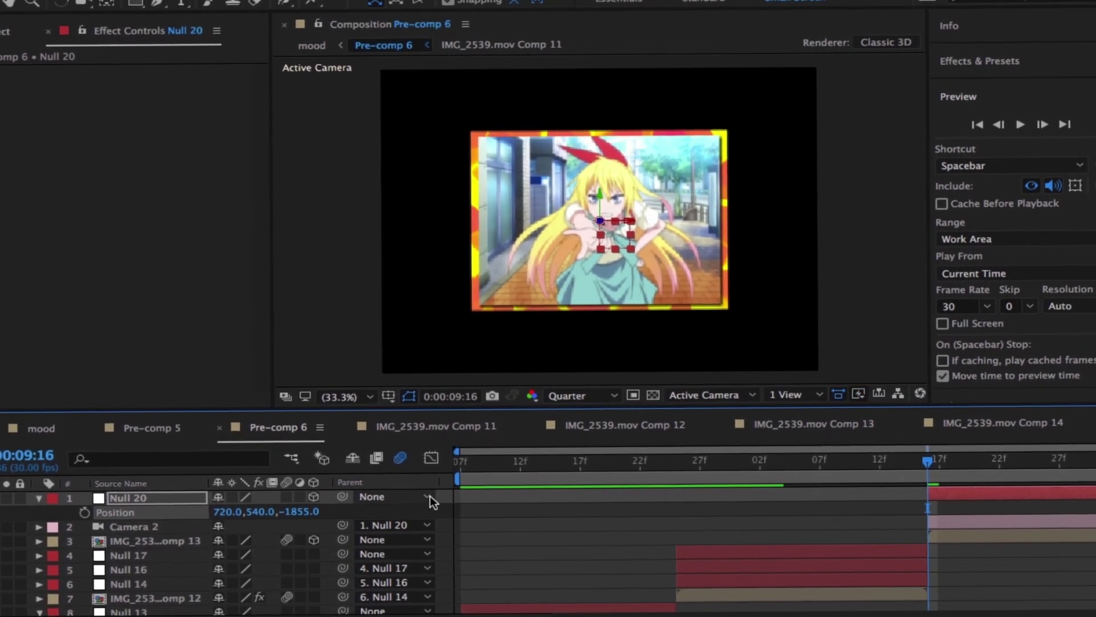
click(296, 513)
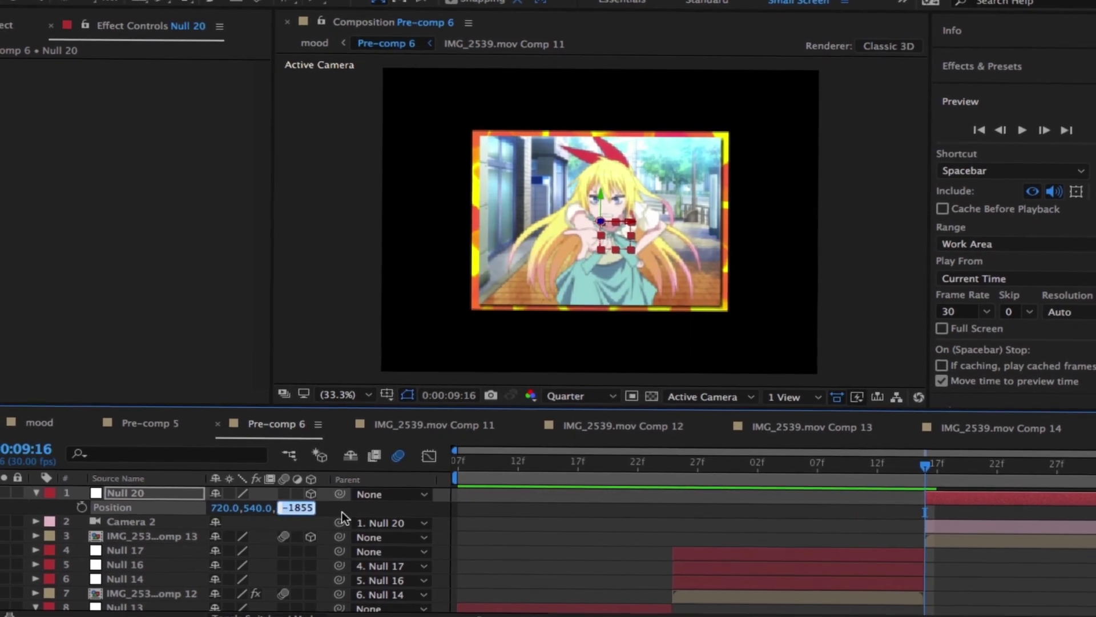
text(-1935)
key(Return)
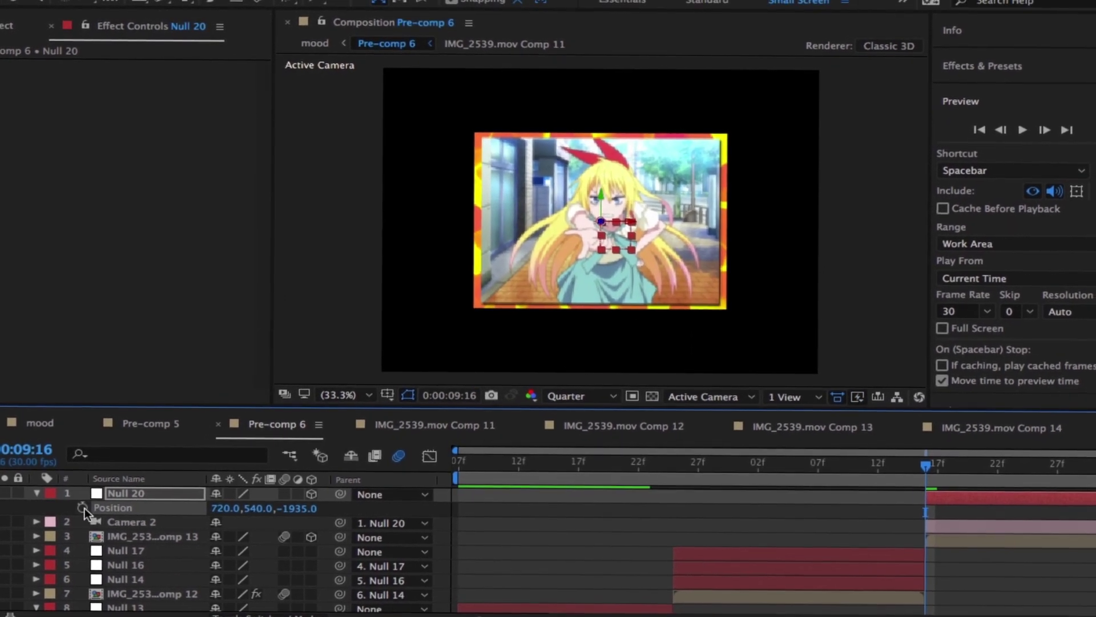
click(86, 508)
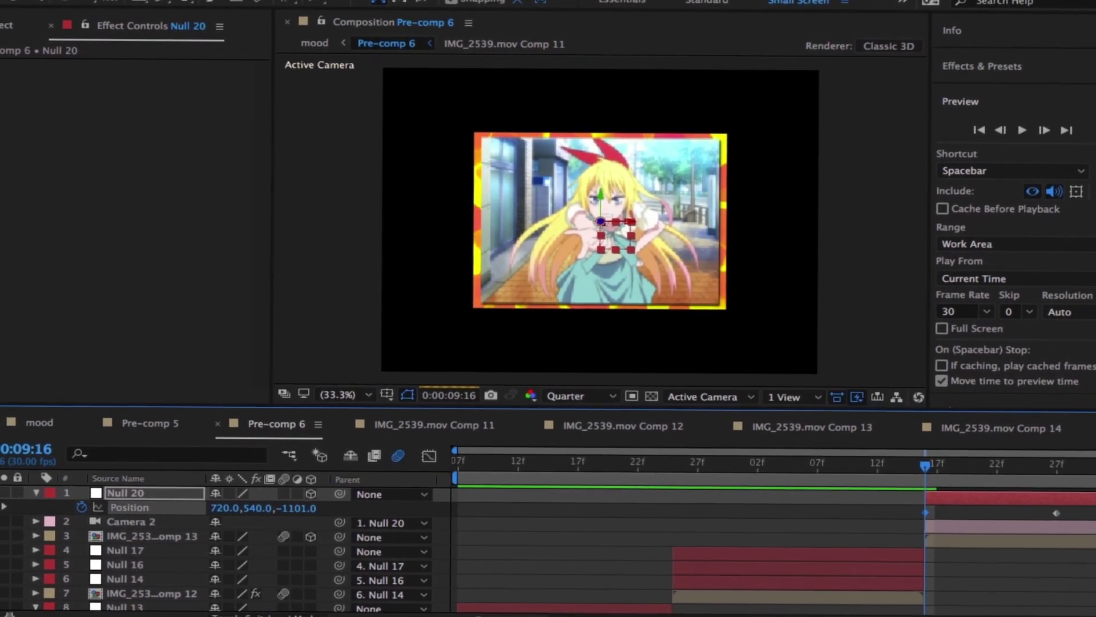
- Later in time, set Null 20's Z position to 2700, fine-tuned to 2703
drag(292, 508, 303, 509)
click(294, 508)
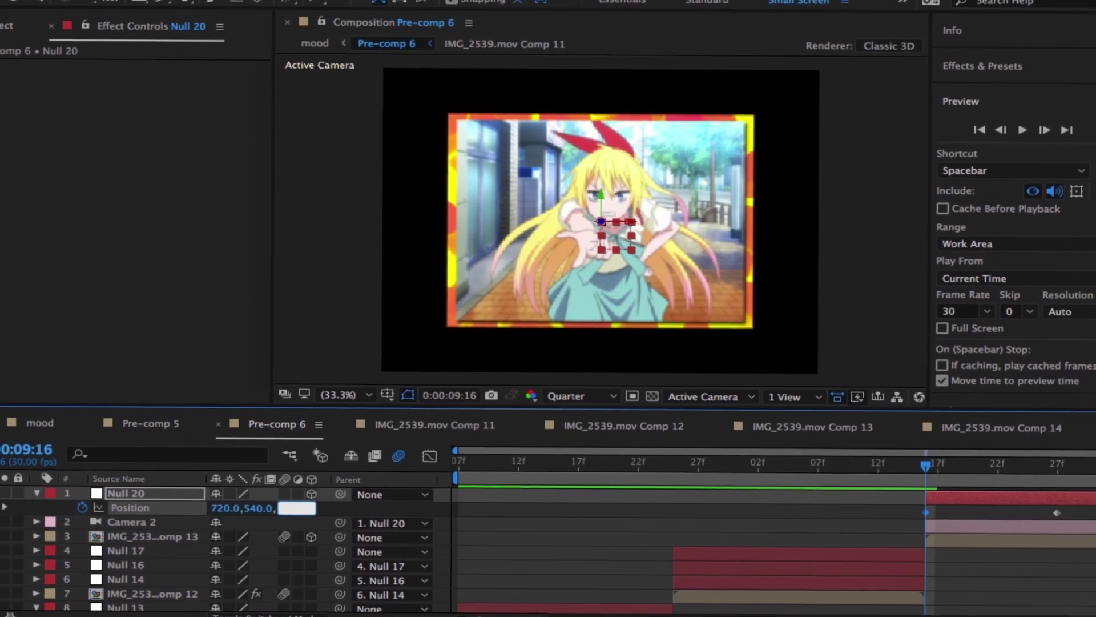
text(2700)
key(Return)
drag(300, 513, 304, 506)
- Easy-ease Null 20's Position keyframes and shape the speed graph to spike then settle
click(1054, 516)
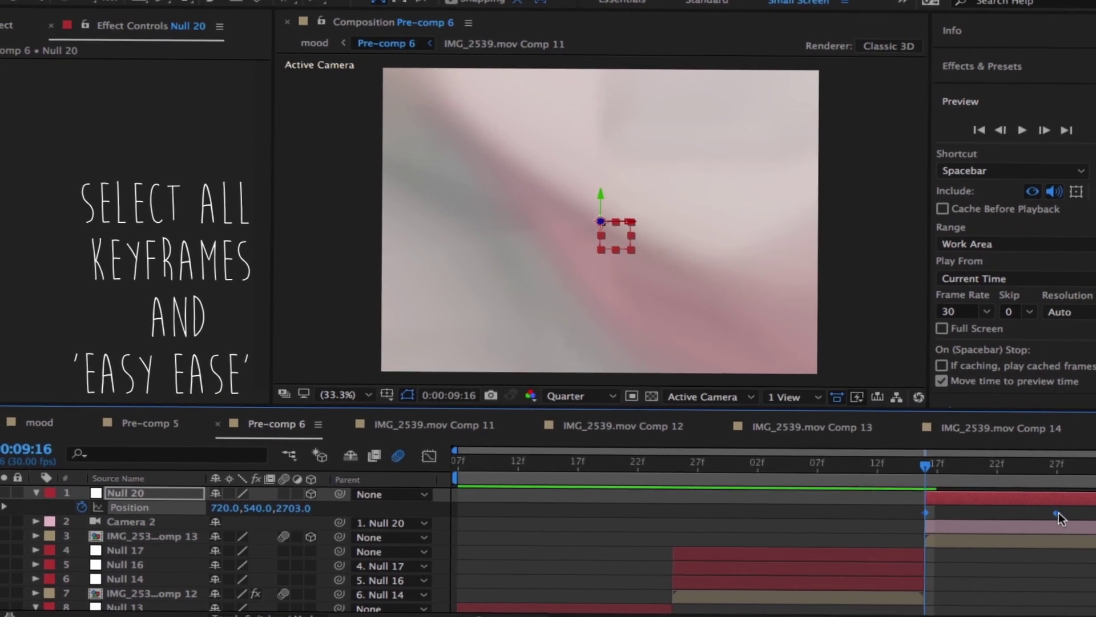
right_click(1057, 514)
mouse_move(965, 604)
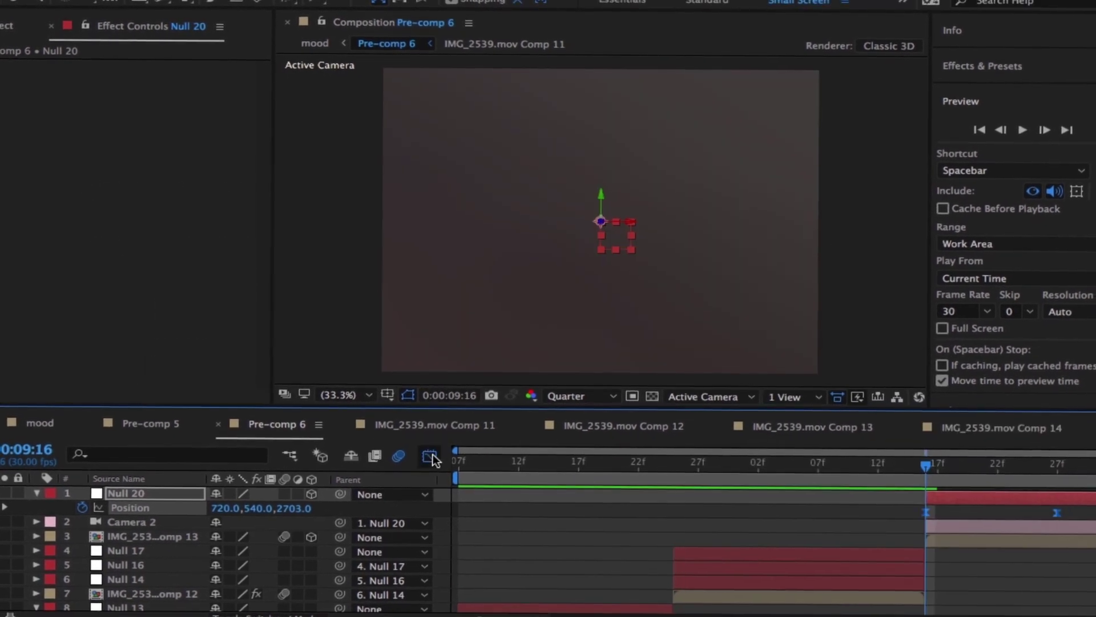
click(434, 454)
click(600, 598)
click(701, 475)
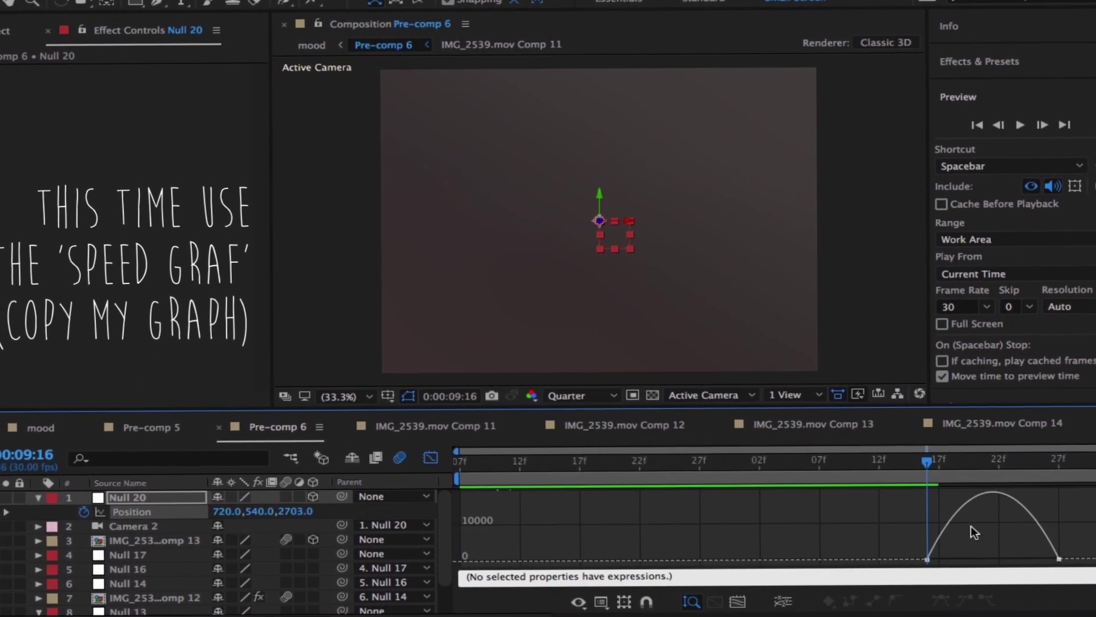
drag(974, 559, 869, 556)
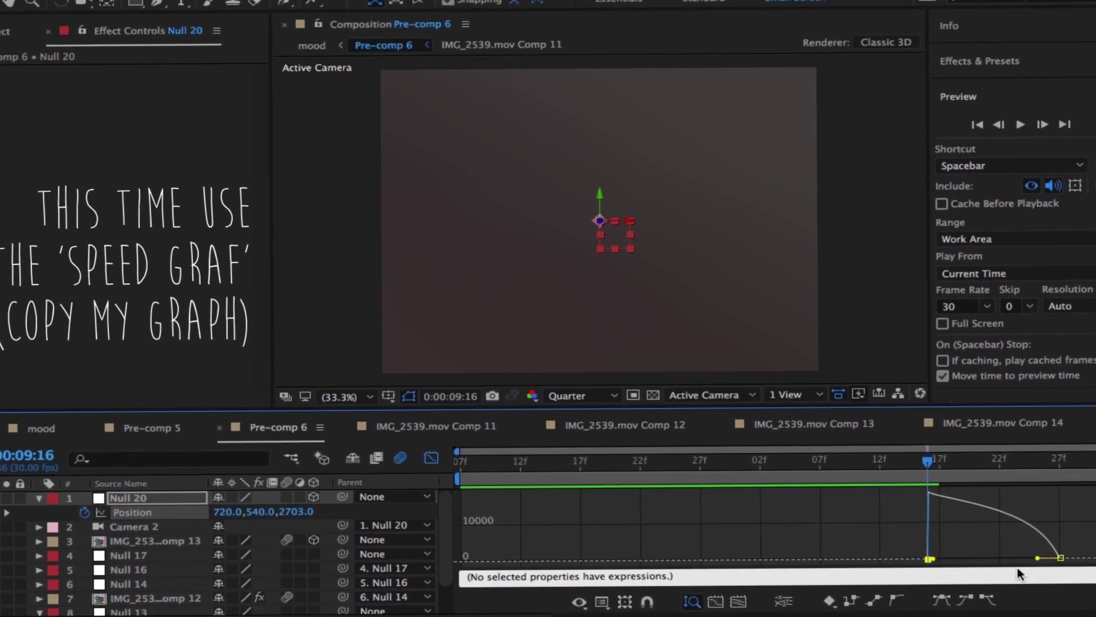
click(426, 458)
- Preview the camera zoom from 8:24, then return to the transition point
drag(918, 461, 680, 459)
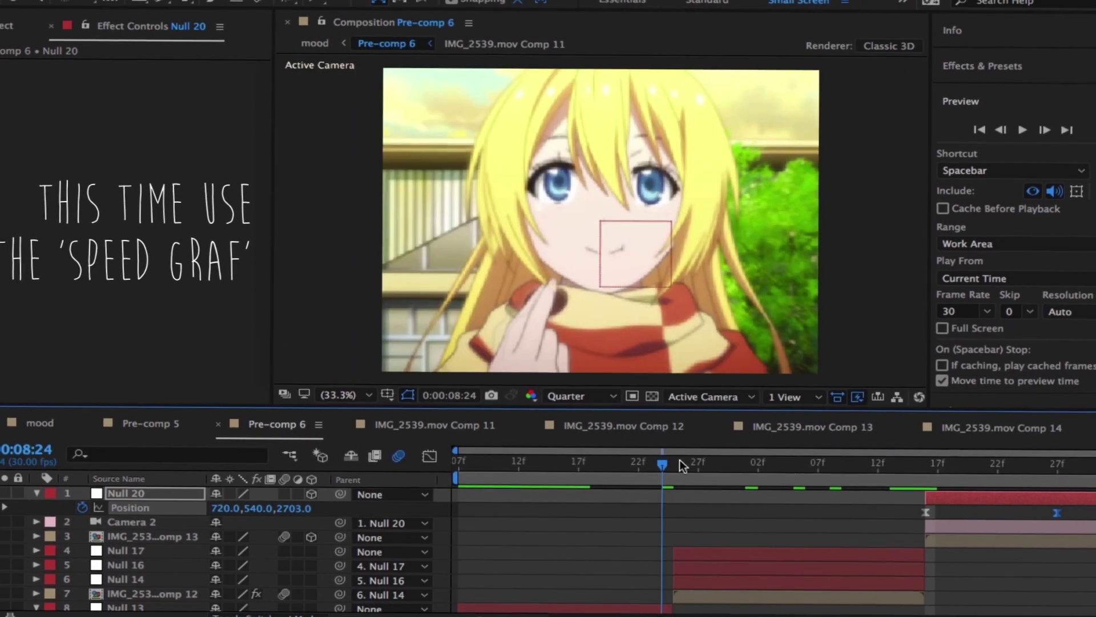
click(1020, 129)
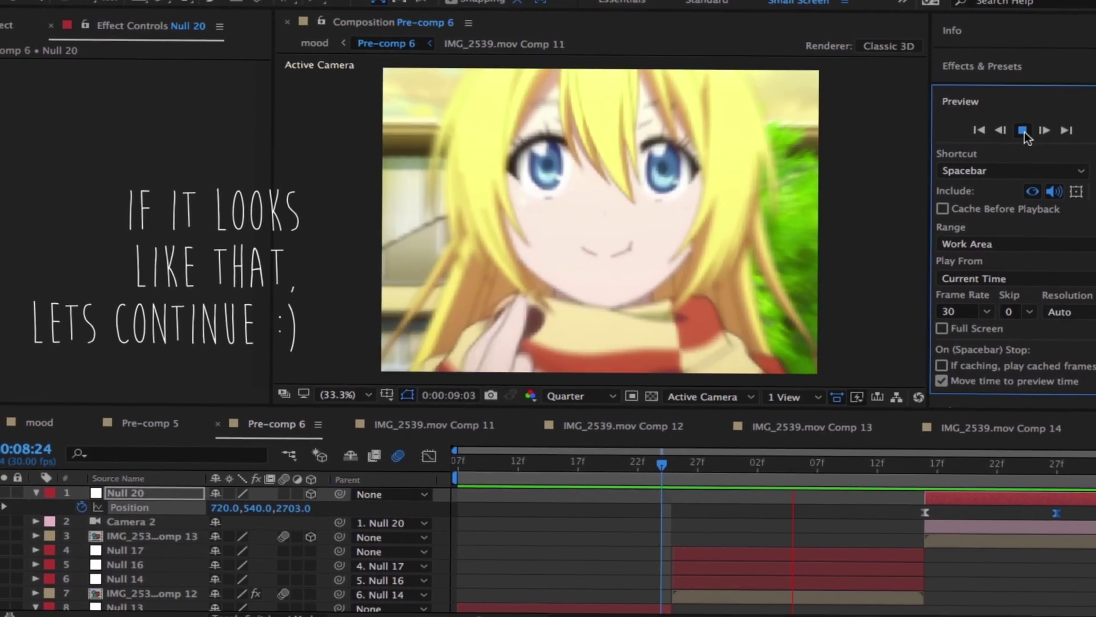
click(1024, 131)
drag(1003, 456, 932, 460)
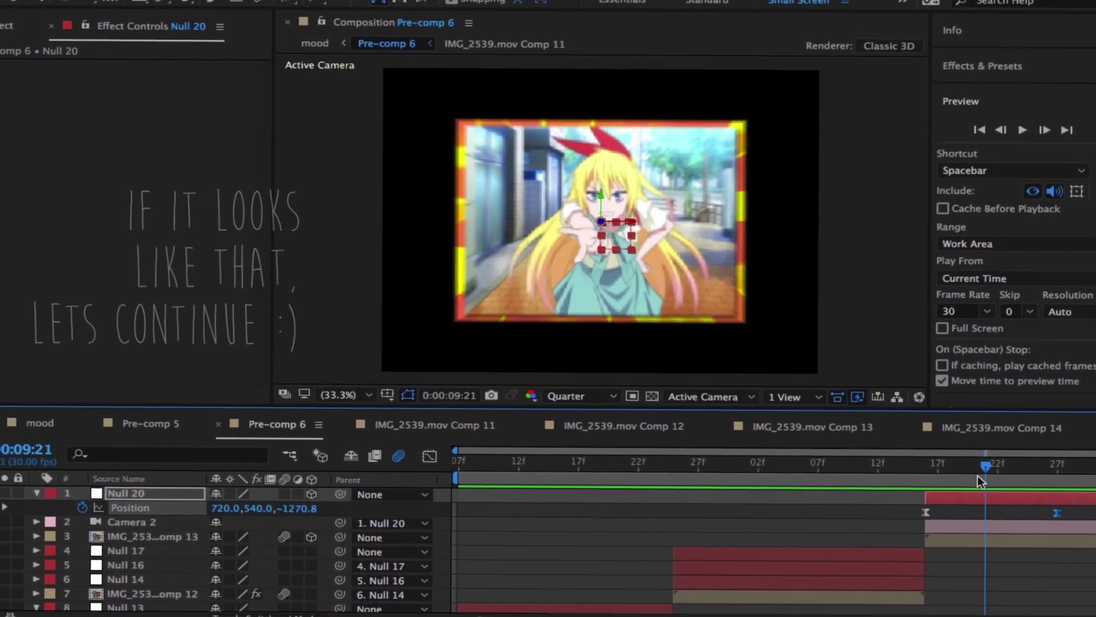
- Add Null 21 starting at the playhead and make it Null 20's parent
right_click(447, 494)
mouse_move(702, 465)
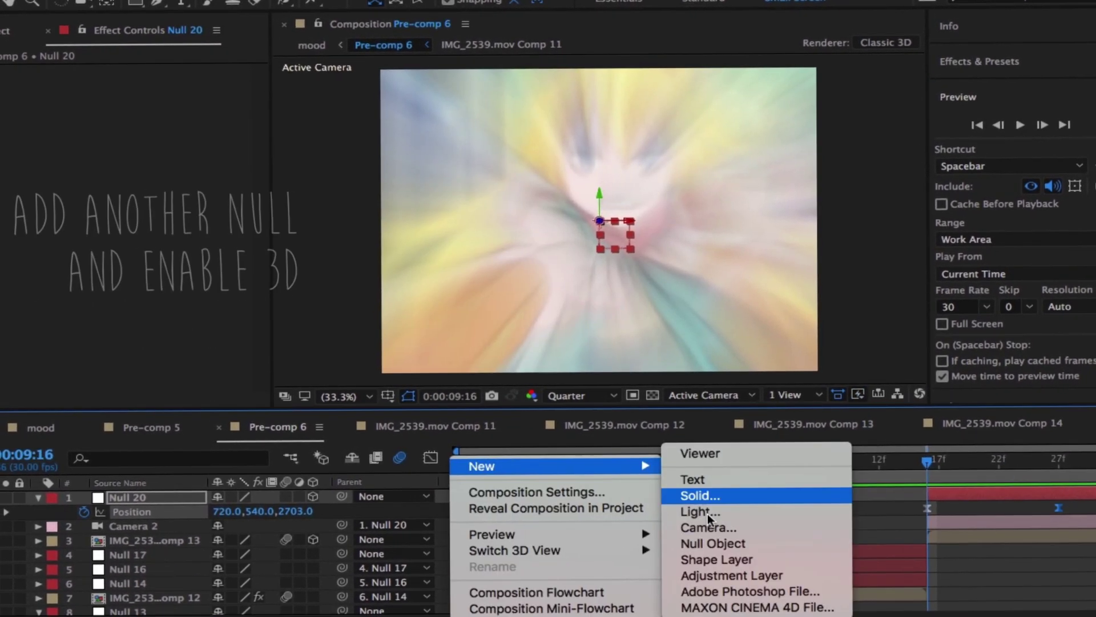
click(735, 472)
key(ctrl+d)
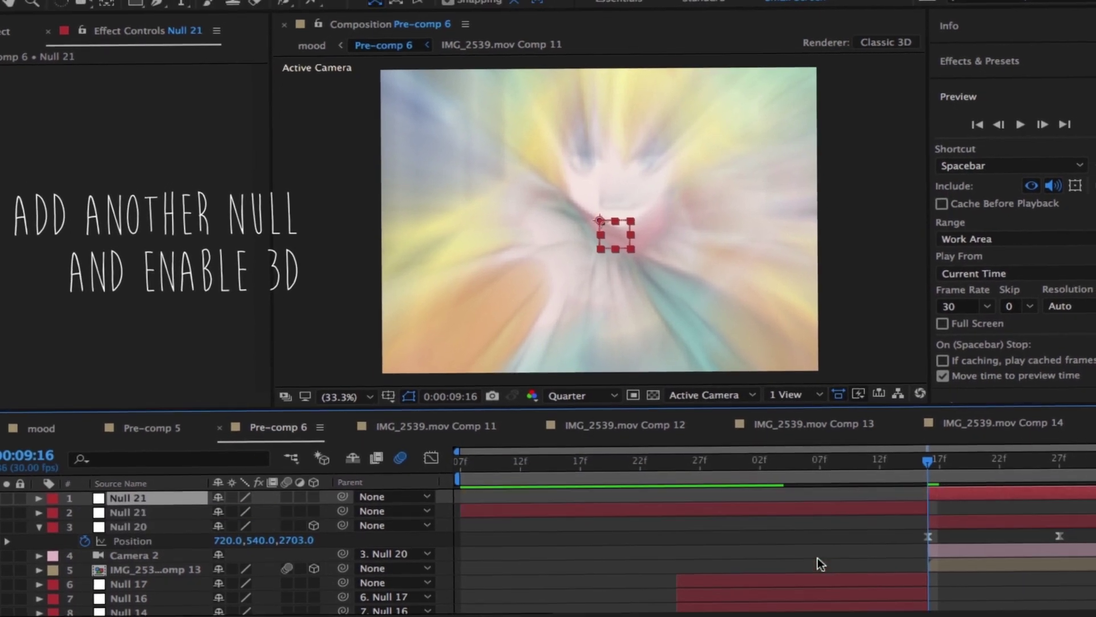
key(Delete)
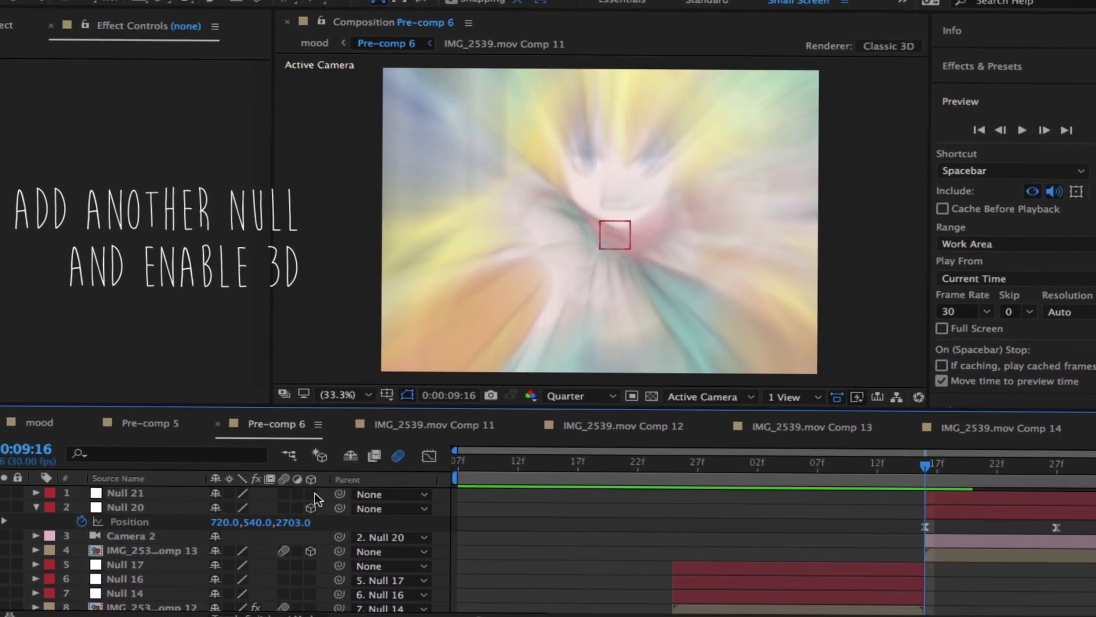
drag(295, 506, 131, 493)
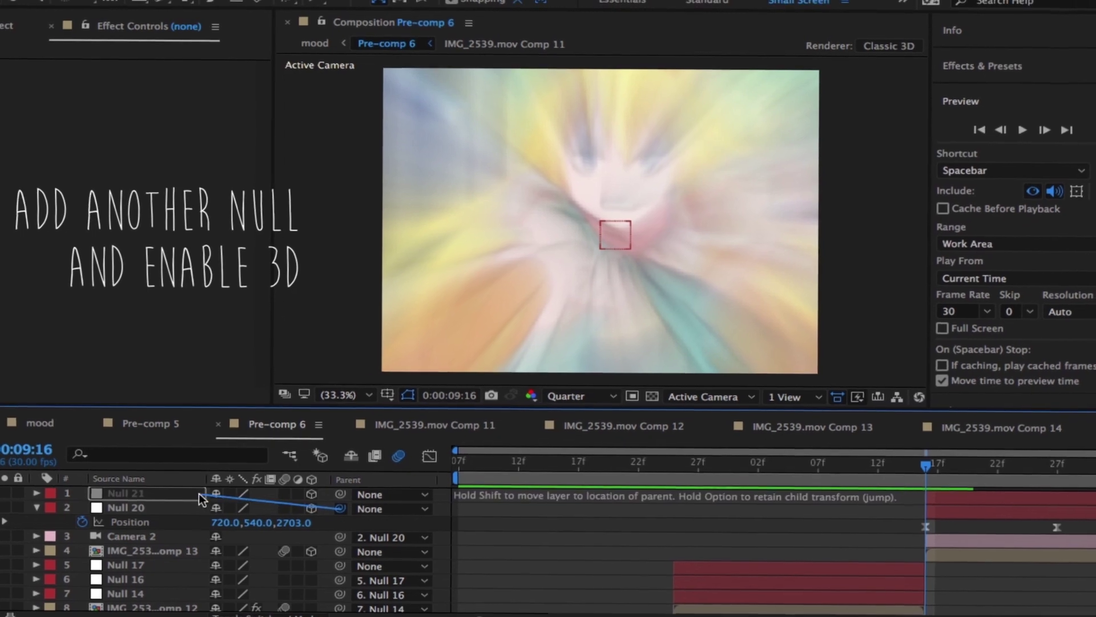
- Preview the zoom with the new parent, then show Null 21's Position property
click(1022, 126)
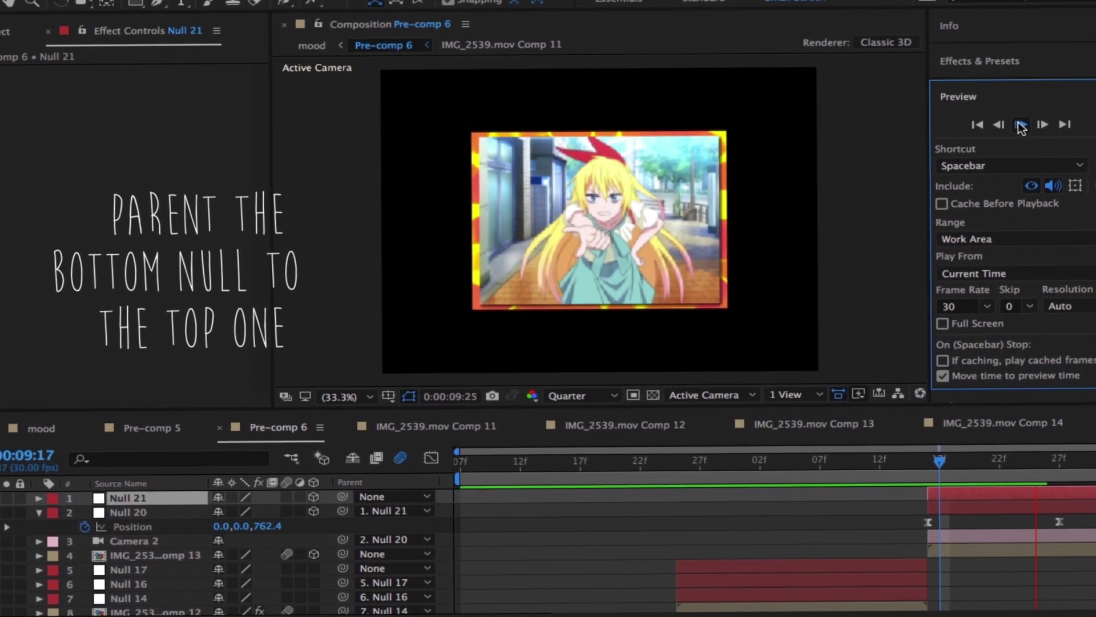
click(1027, 470)
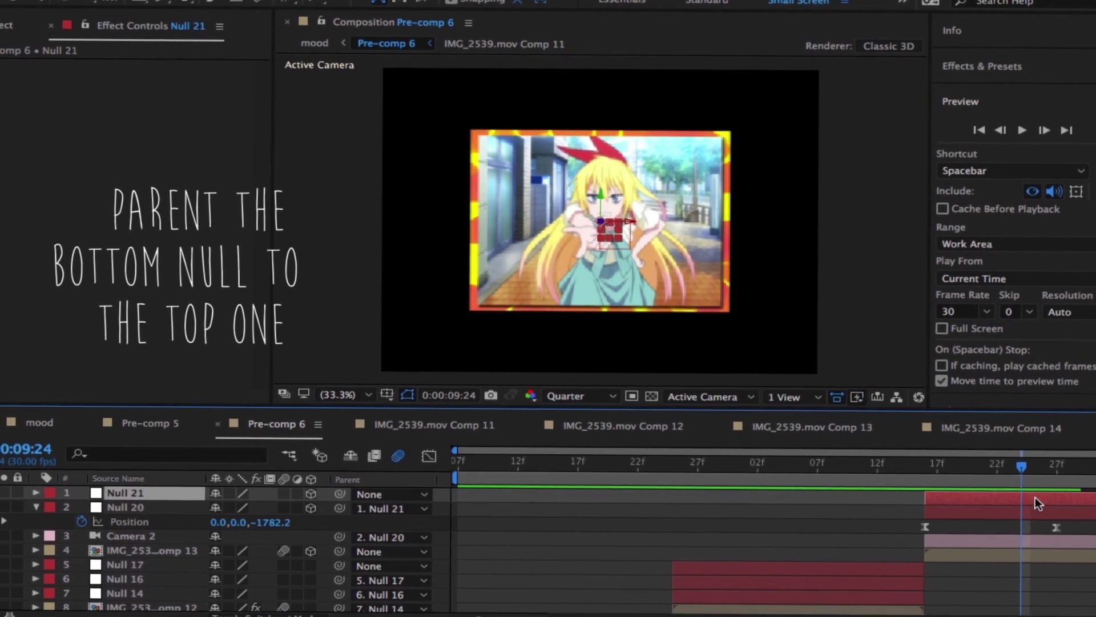
key(p)
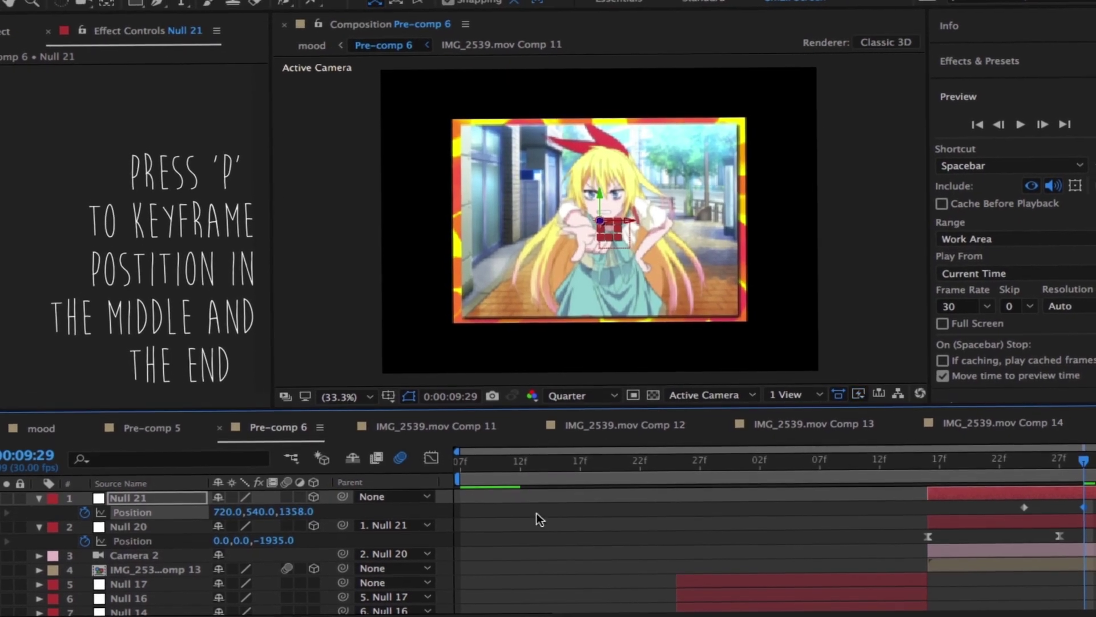
- Drag Null 21's end Position Z out to 3232.9 (720, 540, 3232.9) at 0:00:09:29
mouse_move(300, 511)
mouse_down()
mouse_move(374, 512)
mouse_move(436, 494)
mouse_move(694, 489)
mouse_move(310, 519)
mouse_up()
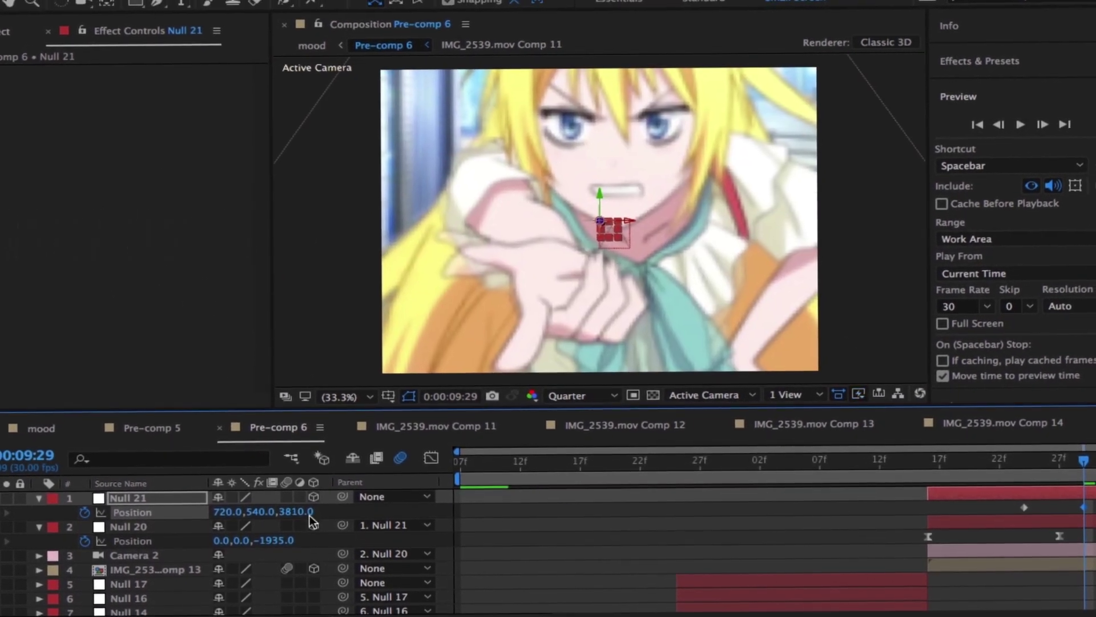
drag(627, 496, 503, 509)
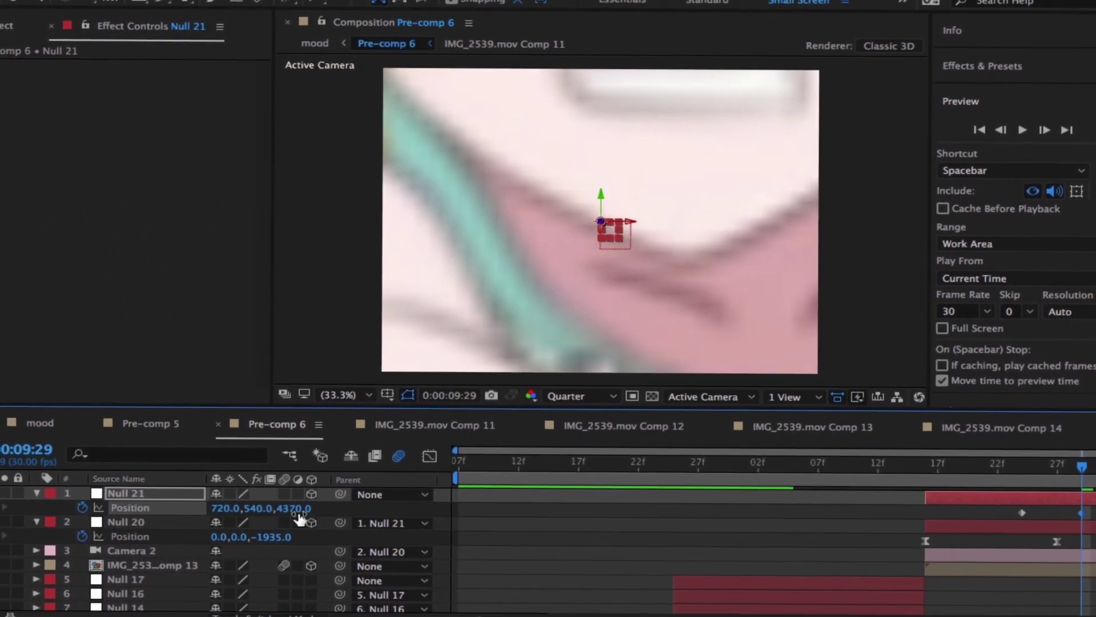
drag(300, 507, 434, 511)
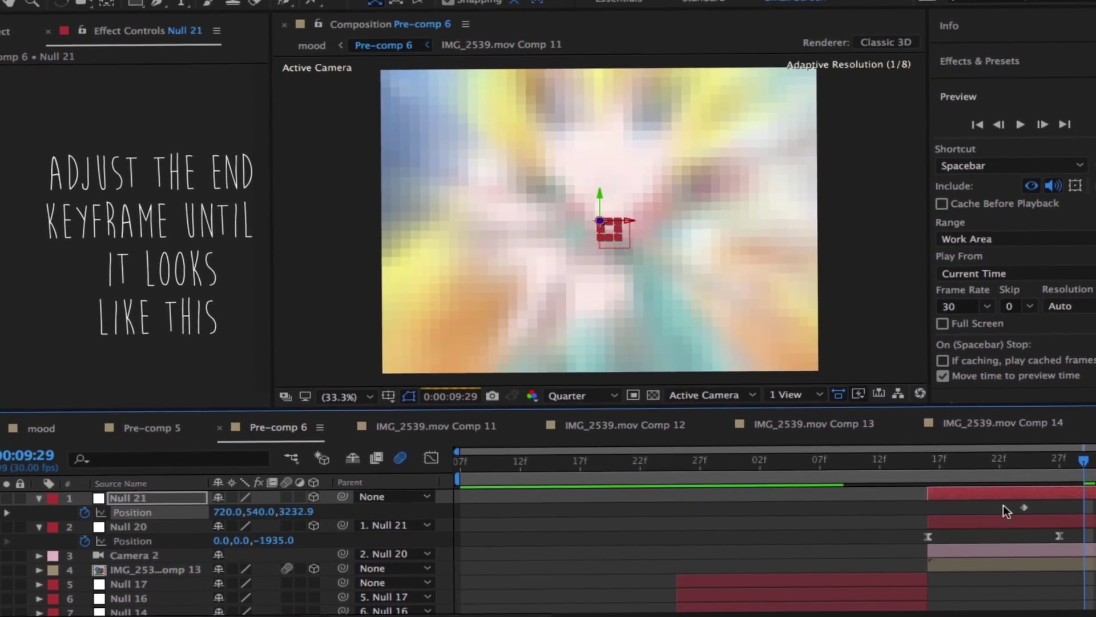
- Apply Easy Ease to both Null 21 Position keyframes and steepen the speed curve
right_click(1019, 511)
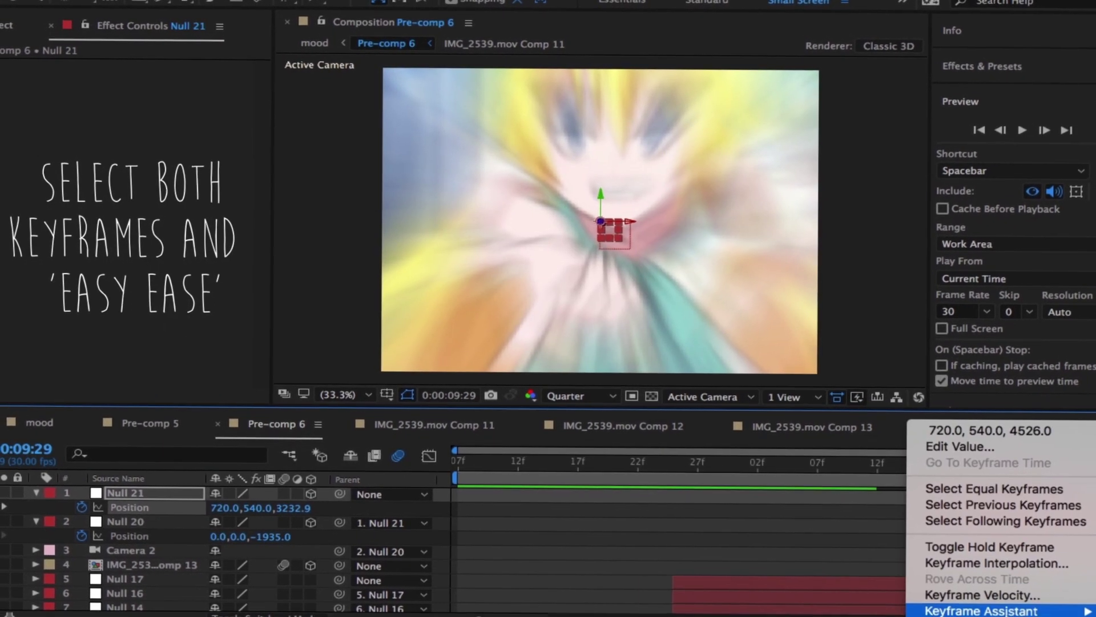
mouse_move(1054, 597)
click(786, 509)
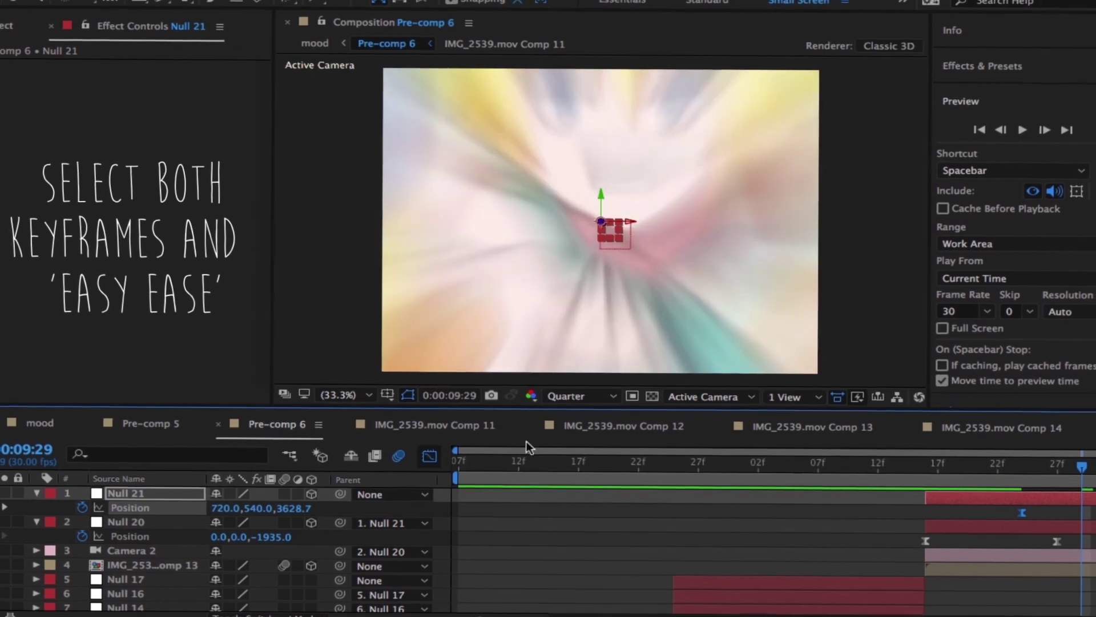
mouse_move(1065, 568)
mouse_down()
mouse_move(1040, 563)
mouse_move(1067, 560)
mouse_up()
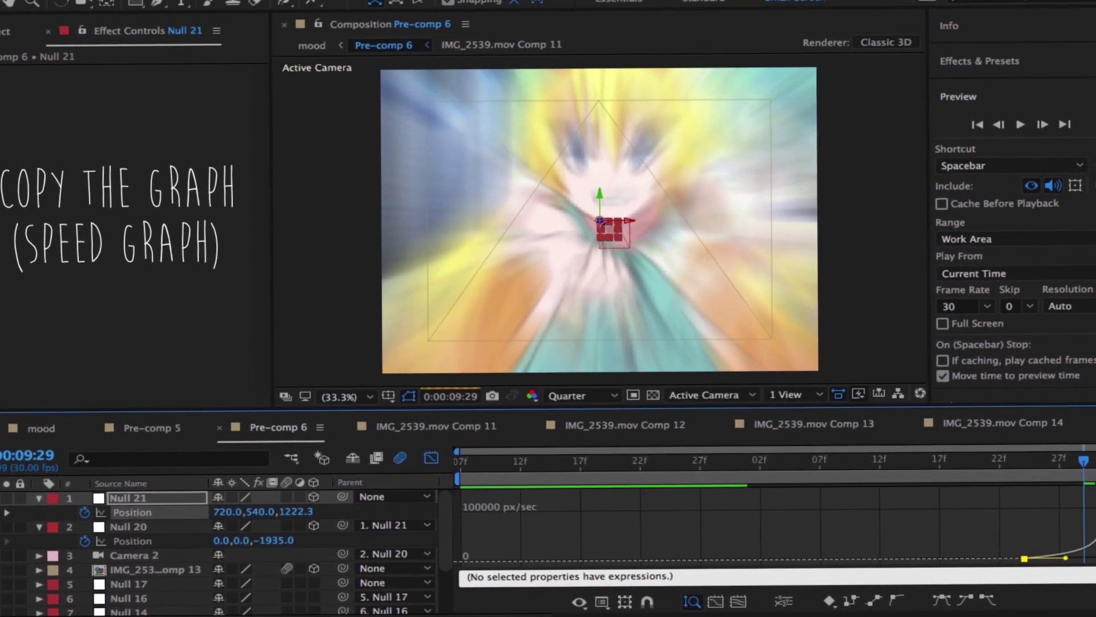
click(428, 451)
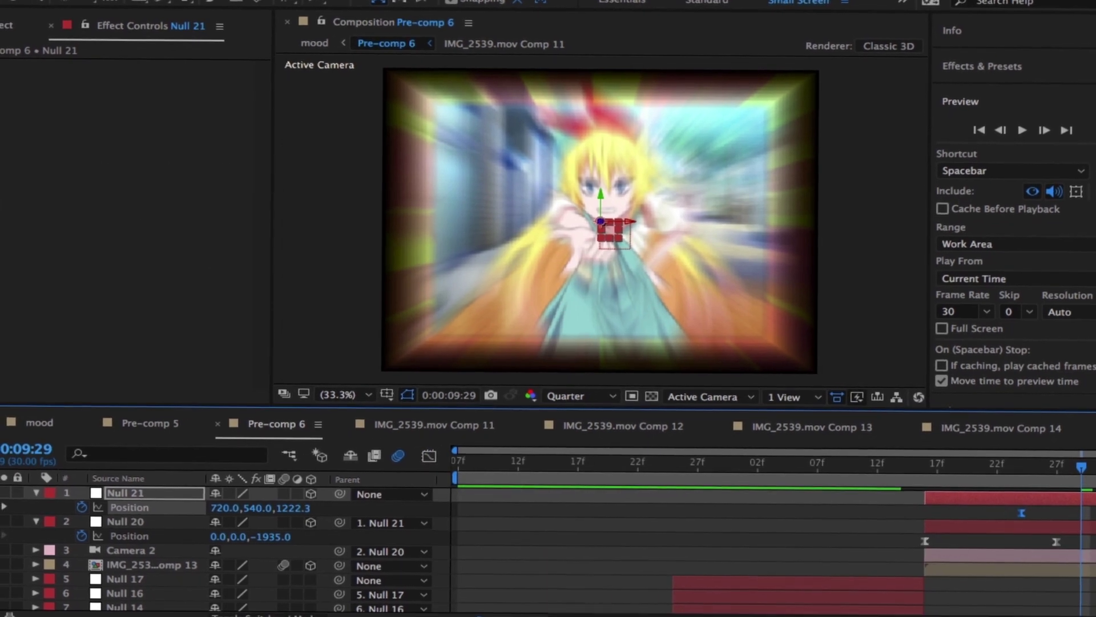
- Preview the camera zoom, then park the playhead at 09:23
key(space)
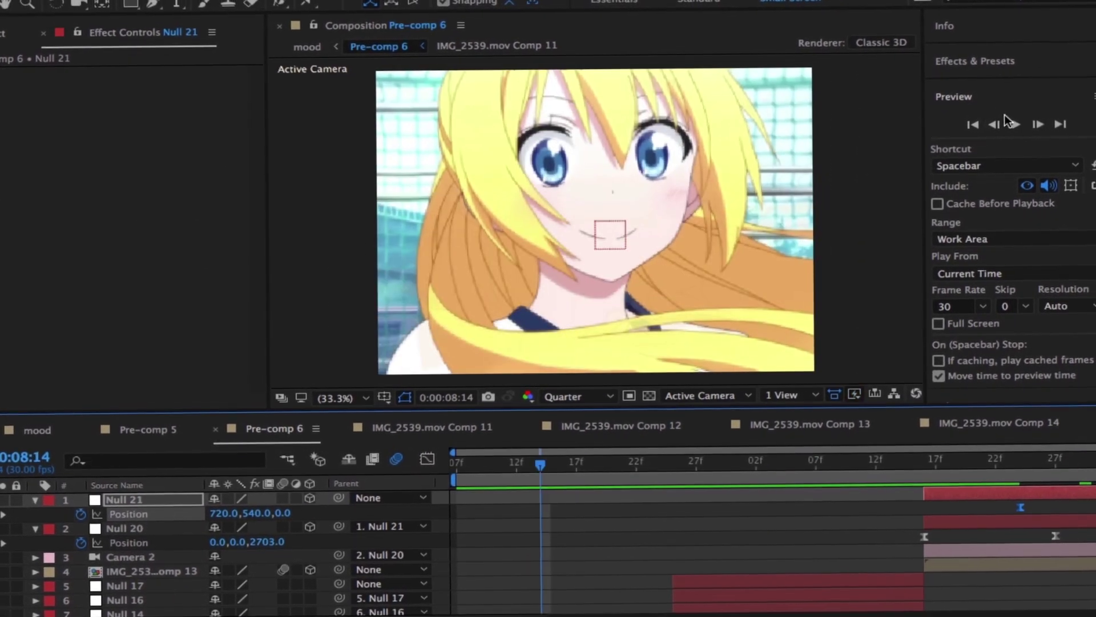
click(1017, 129)
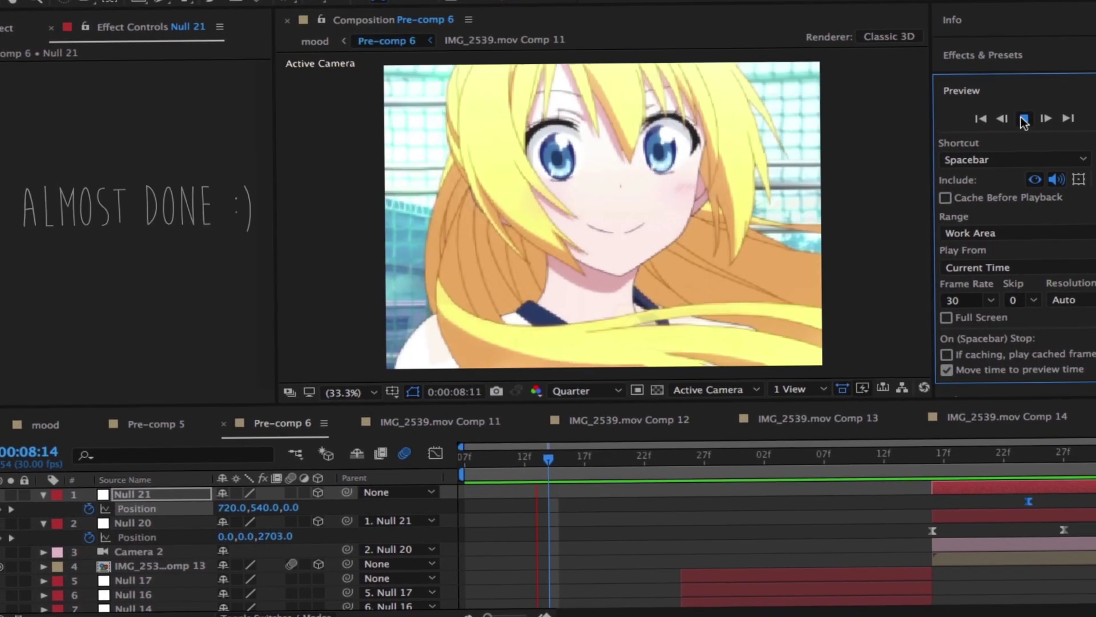
click(1024, 123)
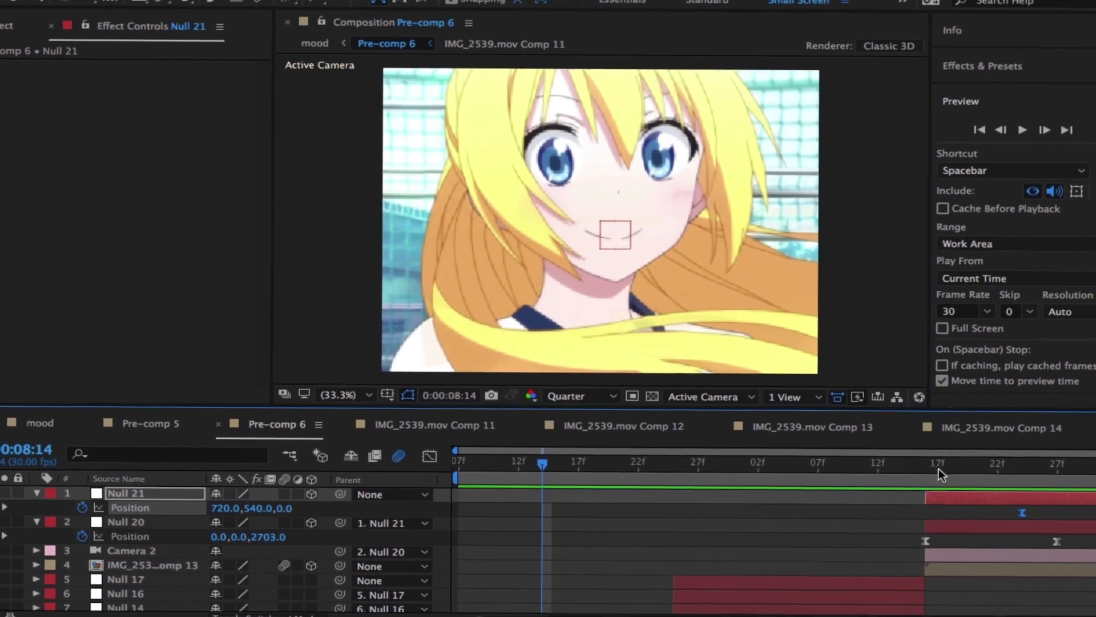
mouse_move(947, 461)
mouse_down()
mouse_move(1016, 461)
mouse_move(929, 482)
mouse_up()
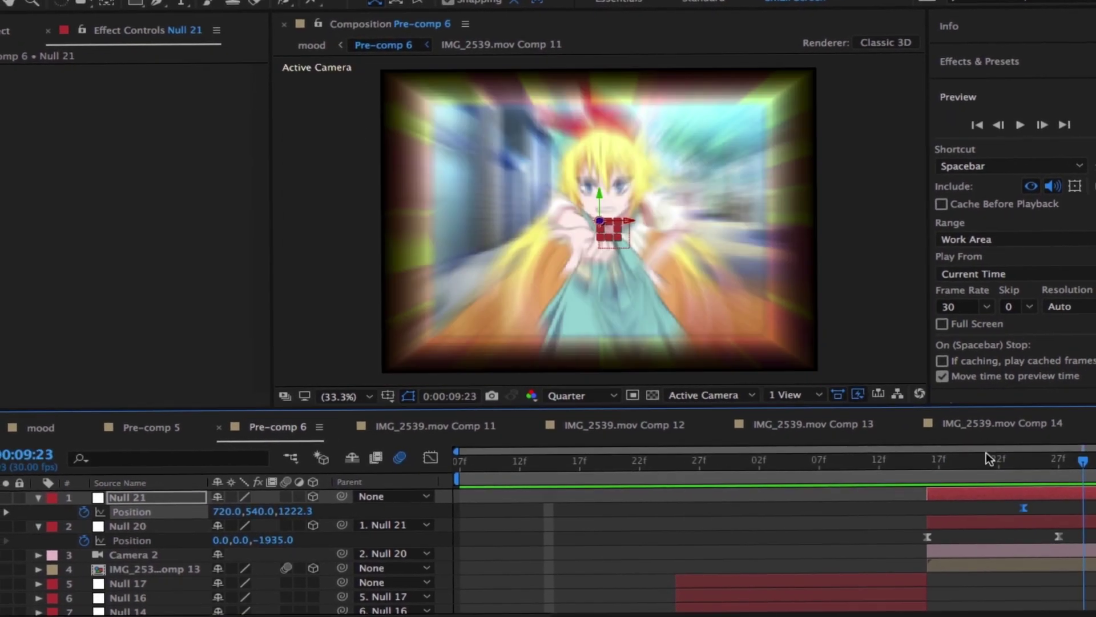
- Open Comp 13 and nested Comp 15 and select the original IMG_2539.mov footage layer
double_click(969, 566)
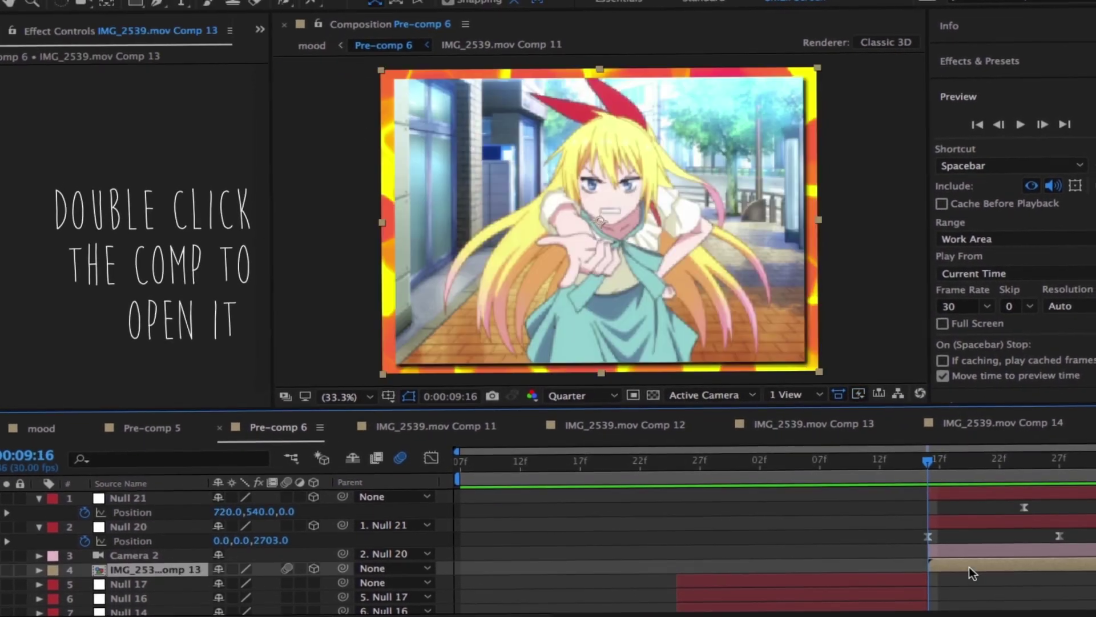
double_click(621, 507)
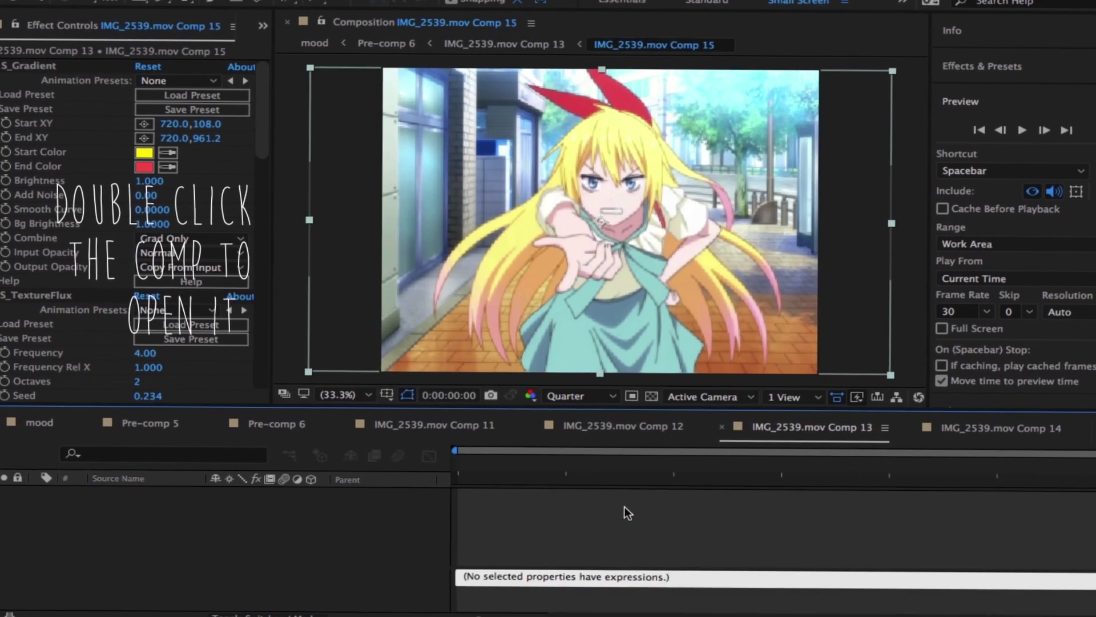
click(550, 488)
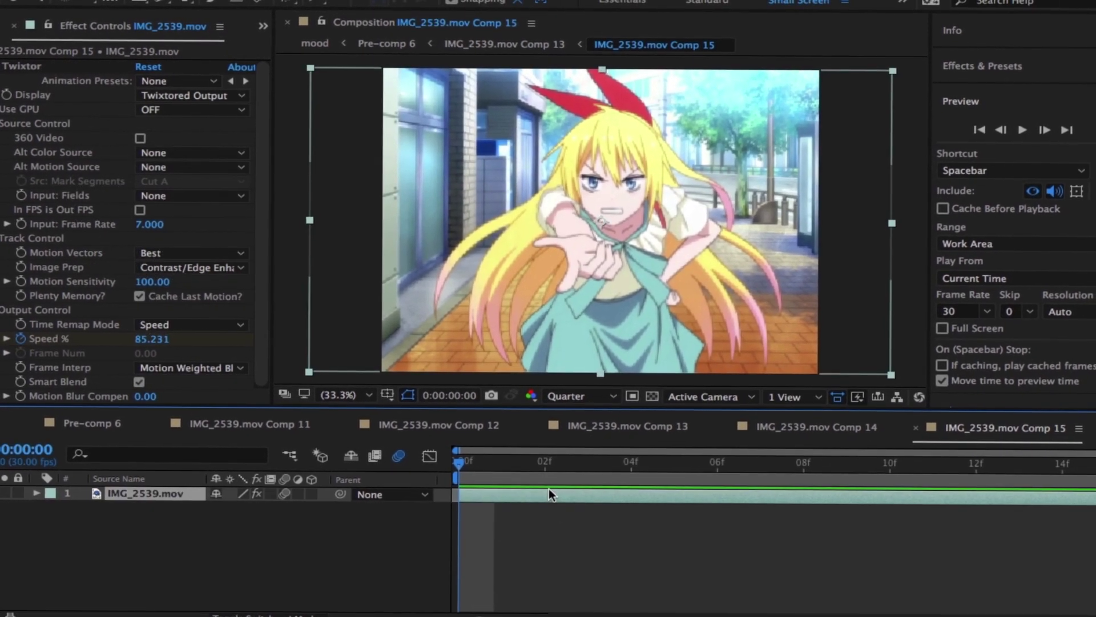
- Paste the clip into Pre-comp 6 starting at the playhead, then move to 09:24
click(615, 431)
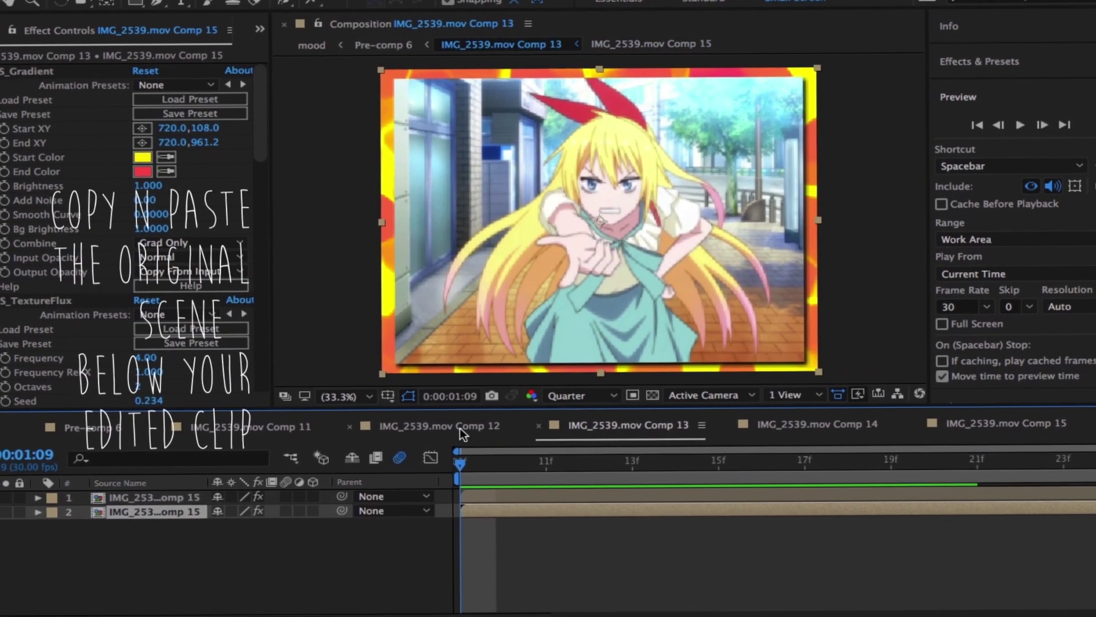
click(461, 427)
click(271, 426)
click(91, 416)
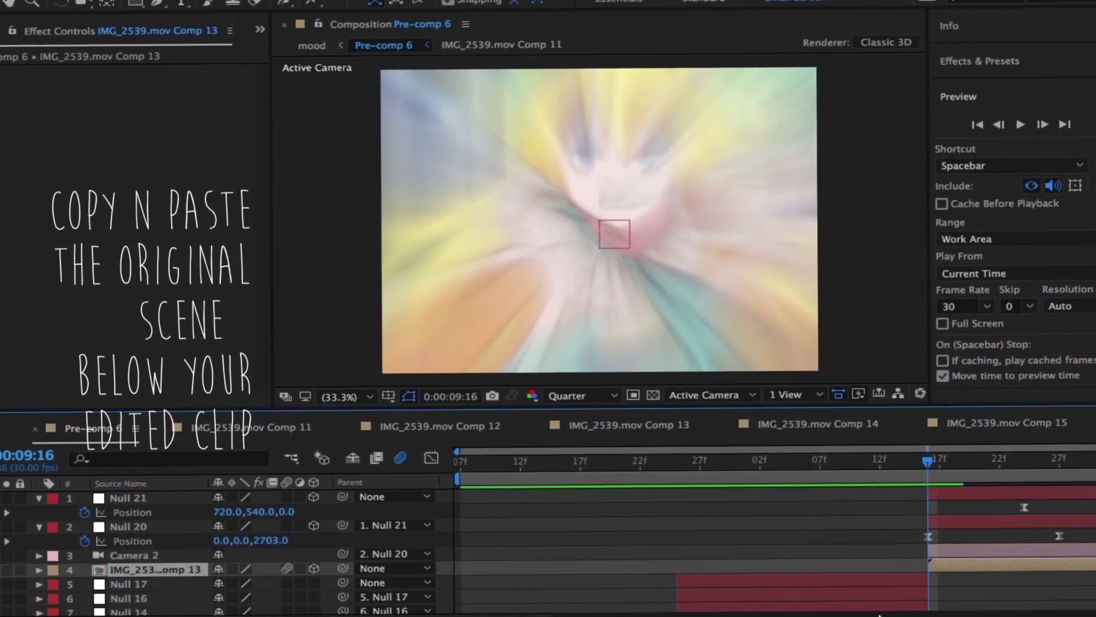
key(ctrl+v)
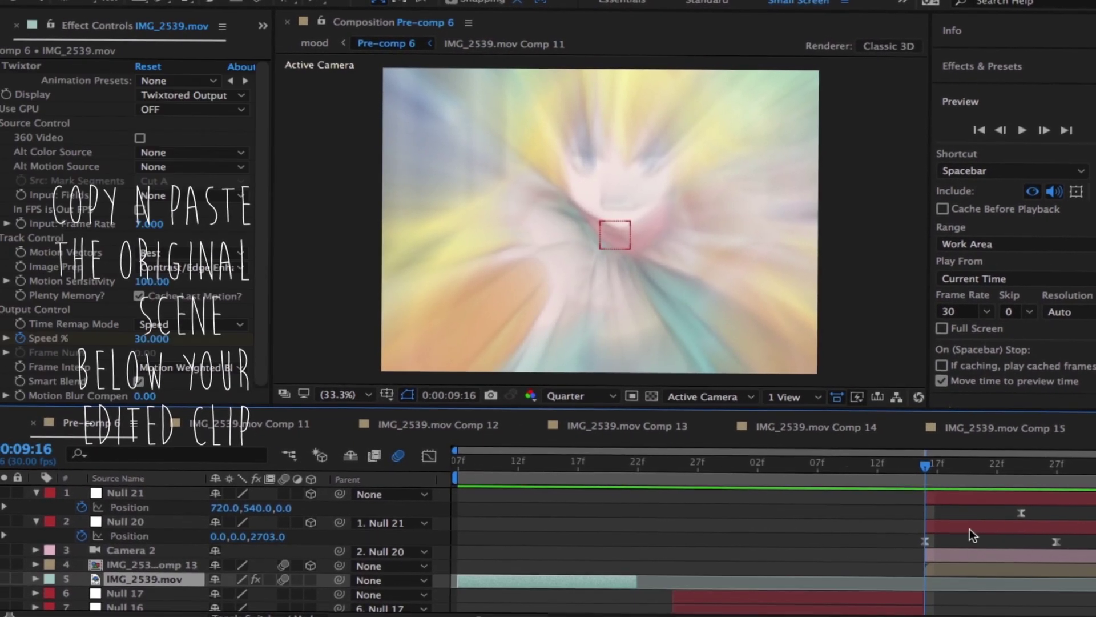
drag(566, 579, 1031, 580)
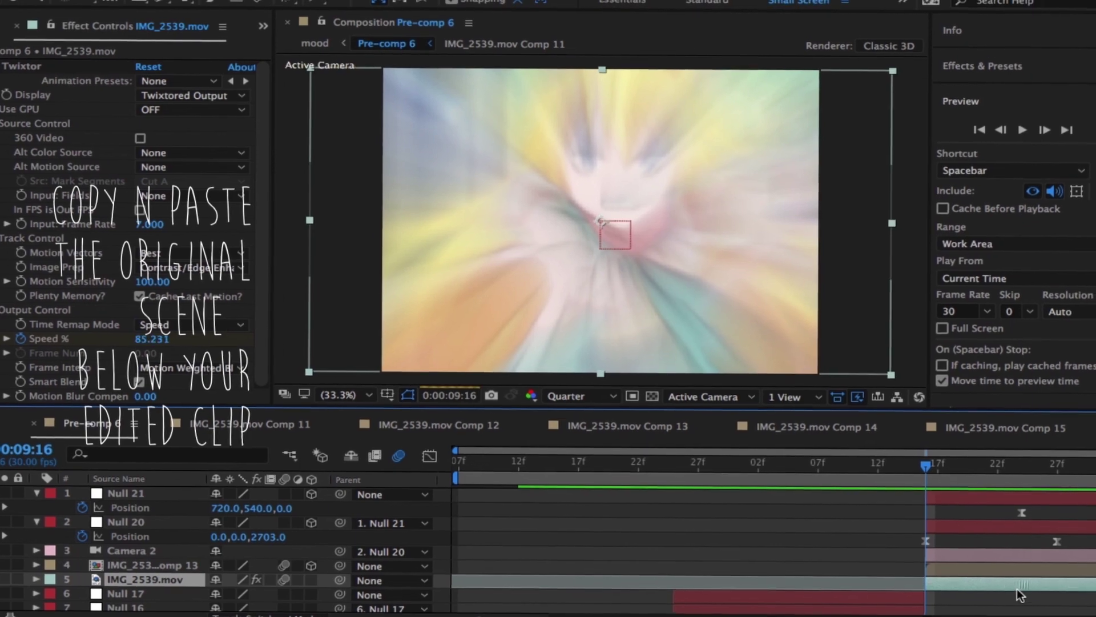
drag(942, 469, 1019, 479)
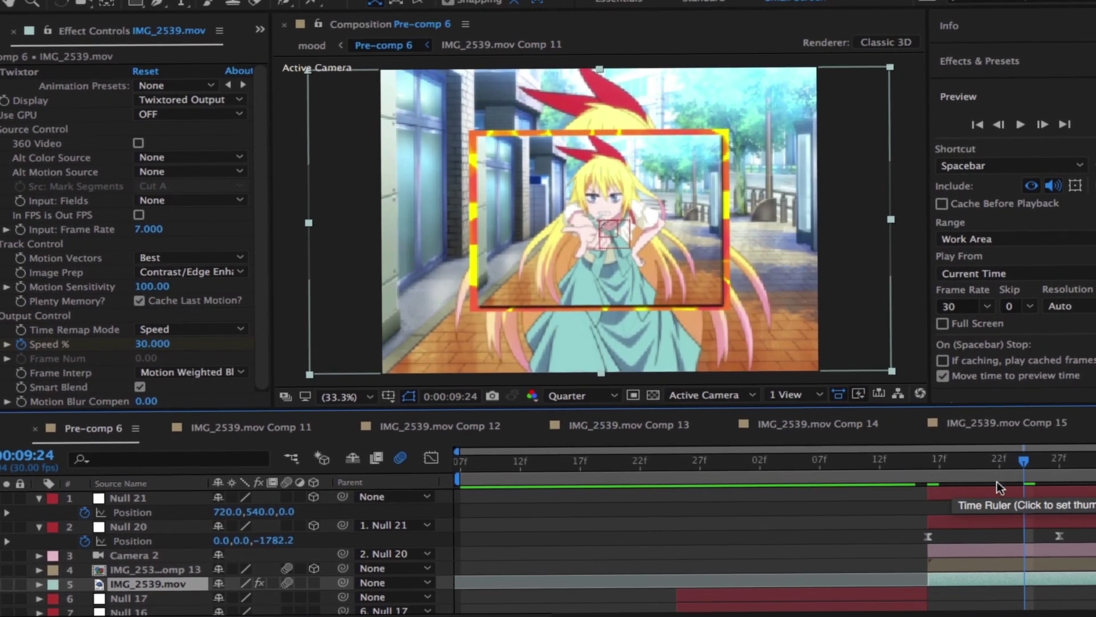
- Make pasted layer 5 (IMG_2539.mov) a 3D layer with Scale 80%
click(309, 582)
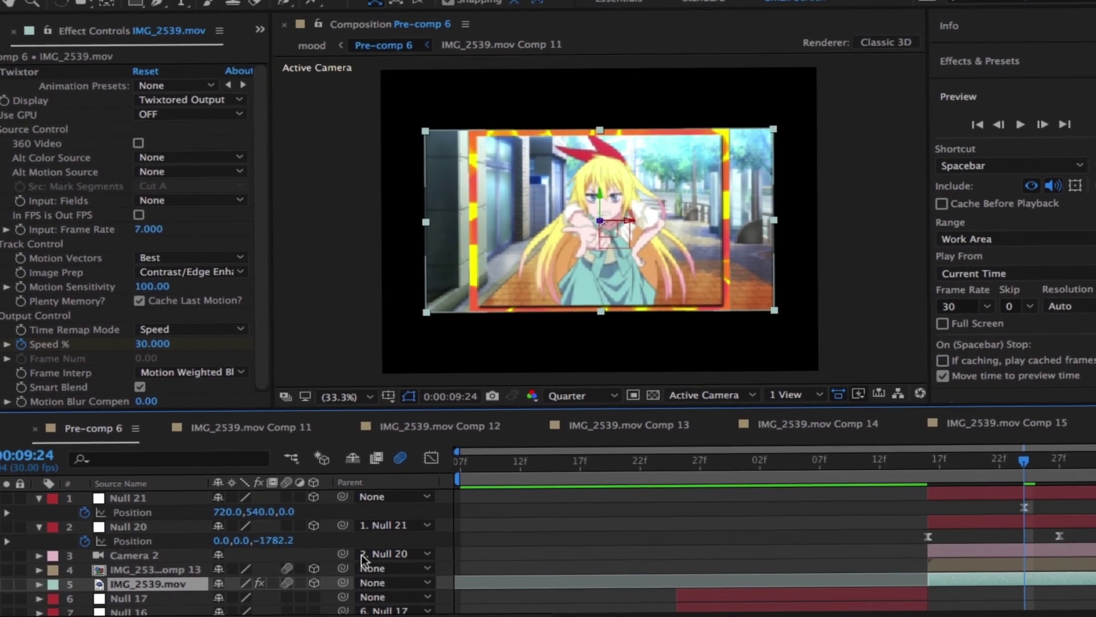
key(s)
click(244, 595)
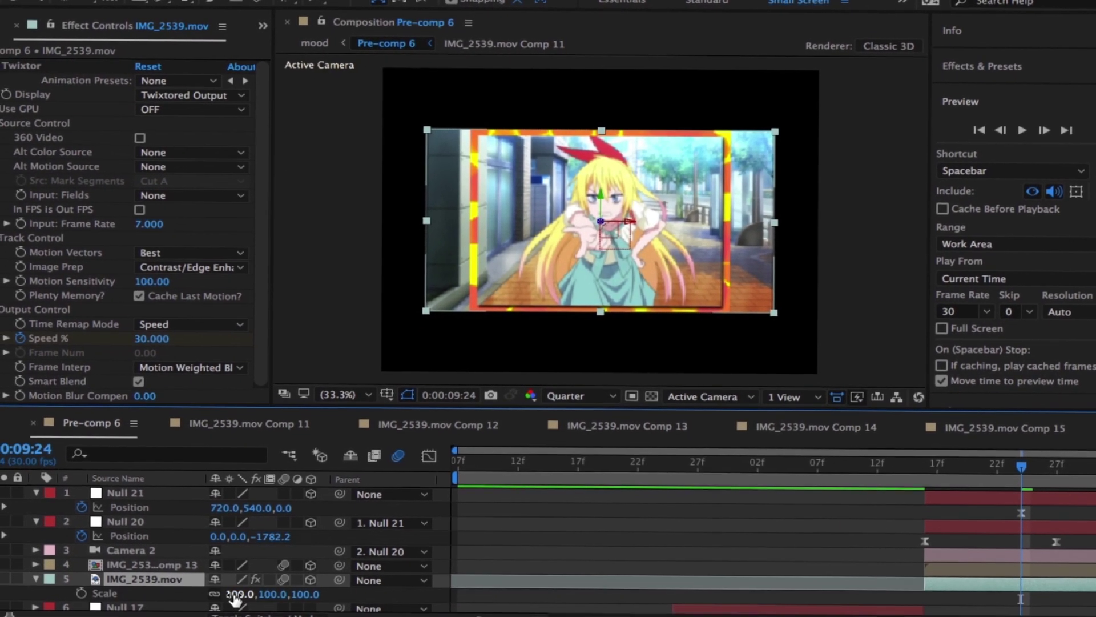
text(80)
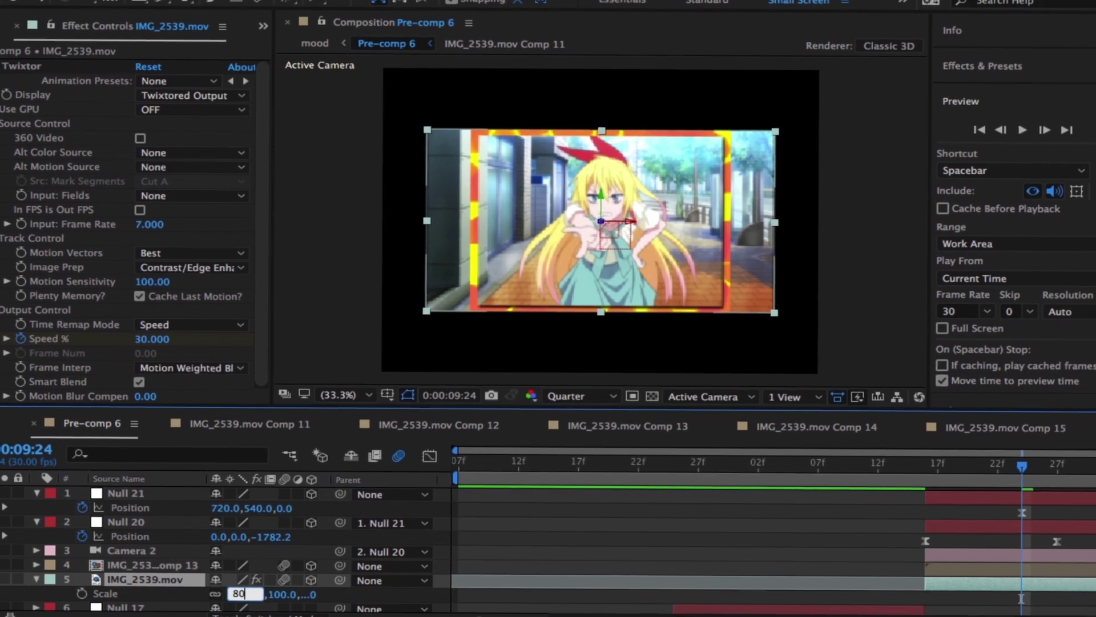
key(Return)
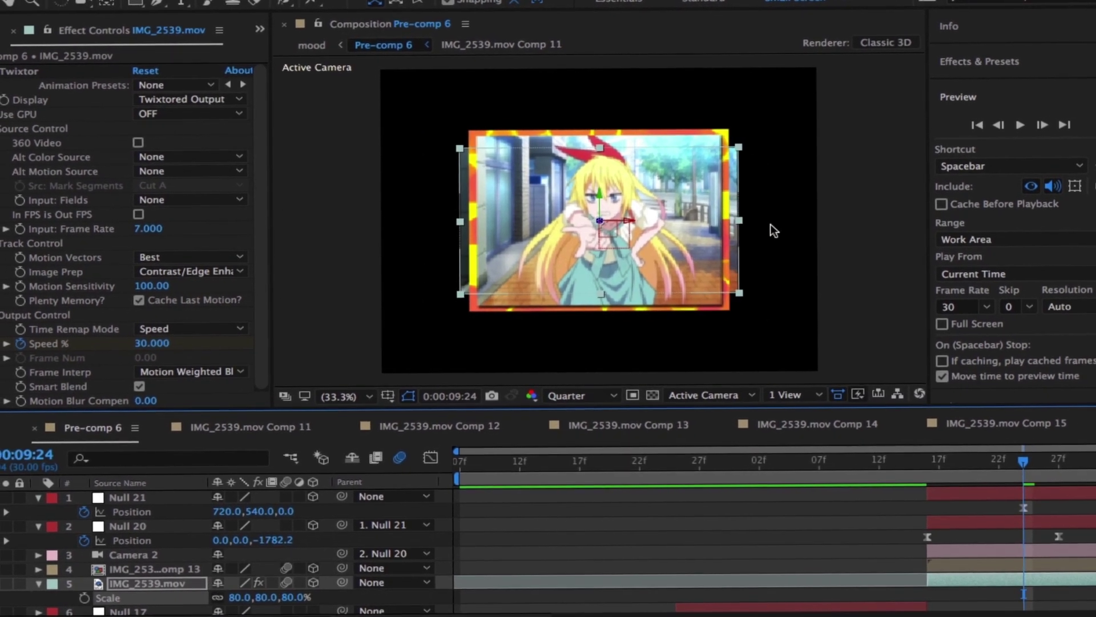
- Search for Motion Tile and apply it to the pasted IMG_2539.mov layer
click(1049, 72)
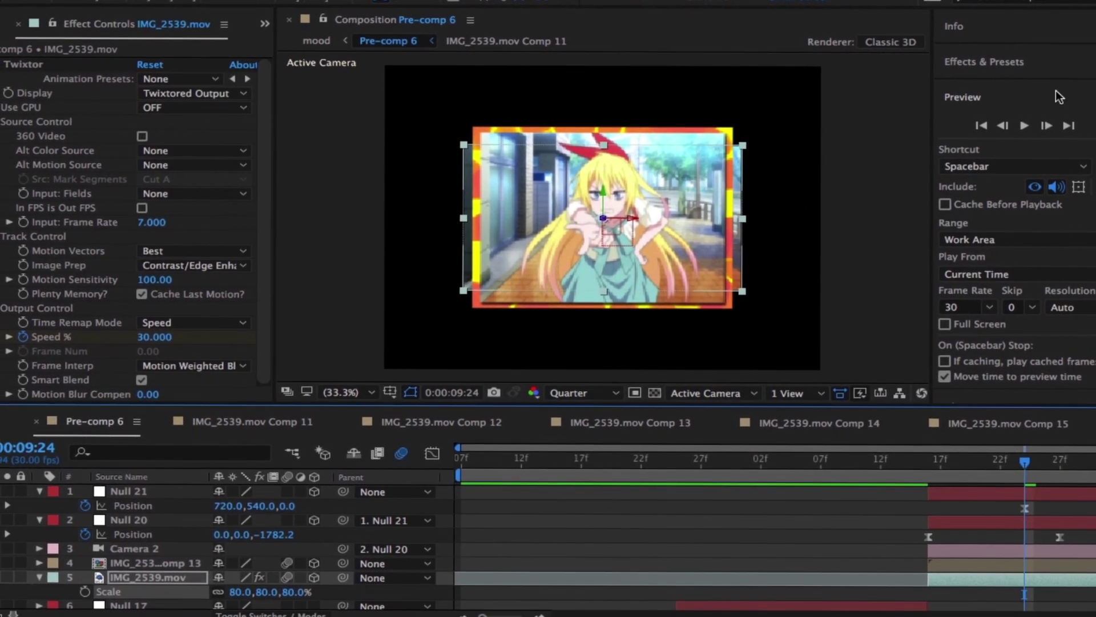
text(dropshado)
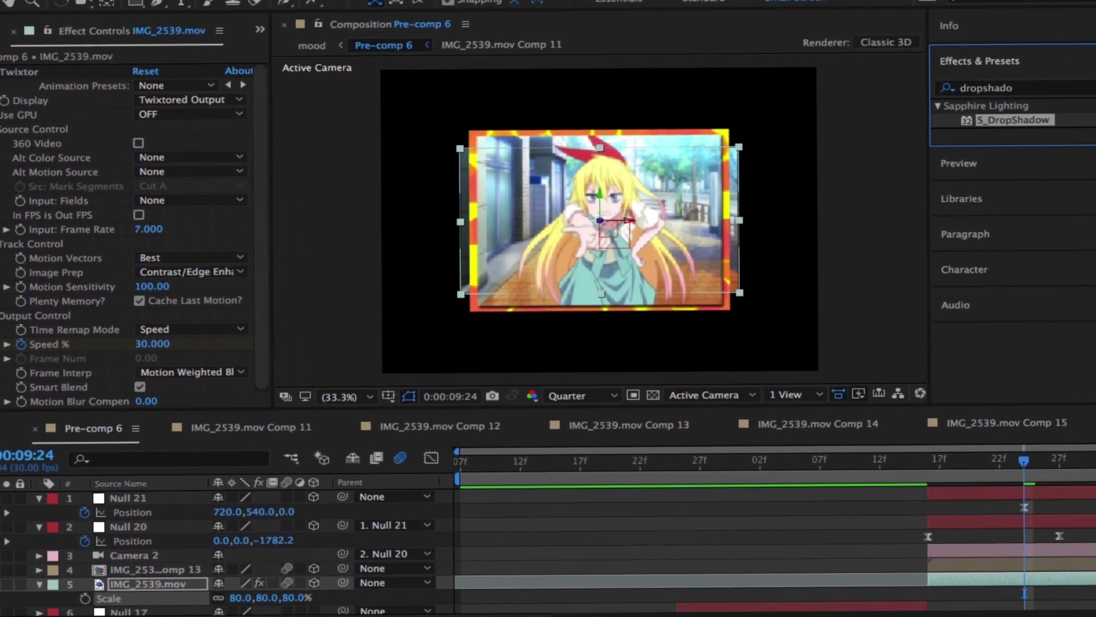
double_click(994, 90)
text(motion)
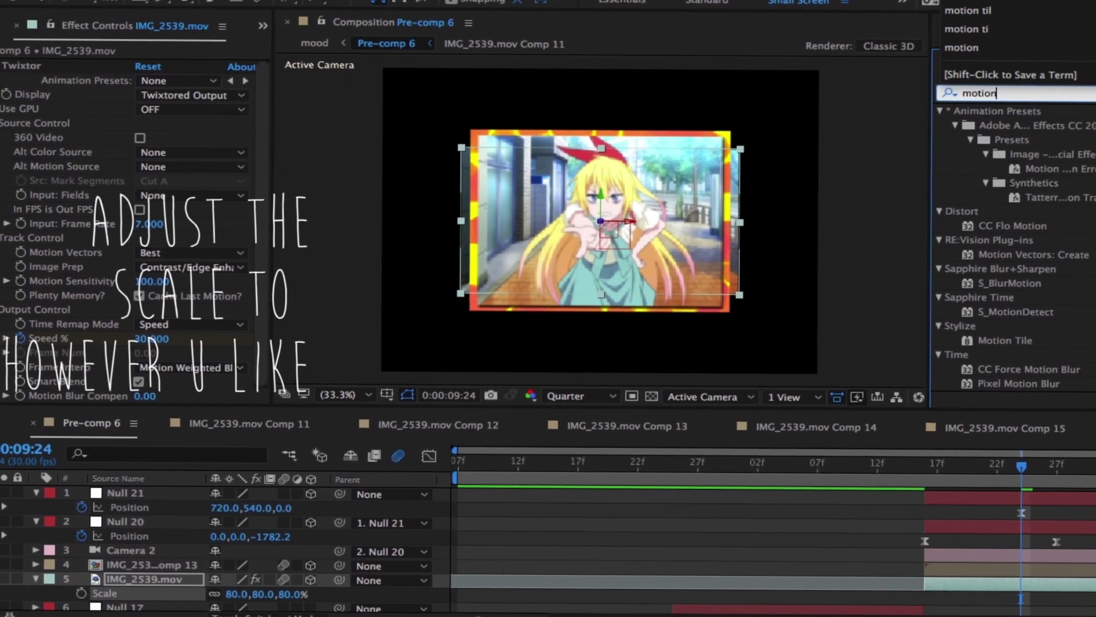
text( tile)
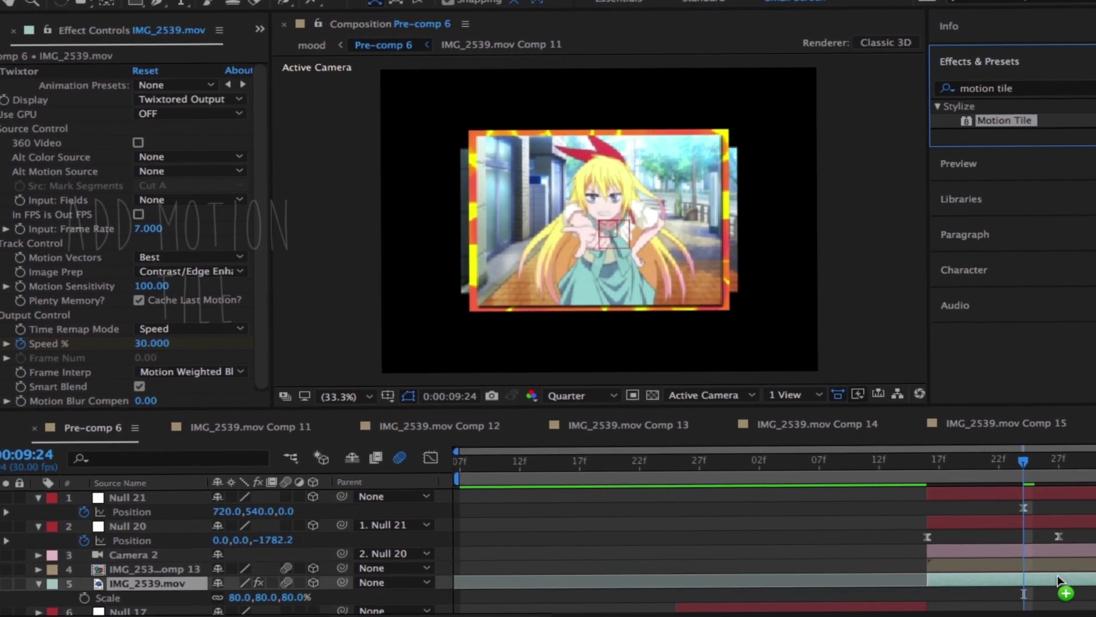
drag(1002, 123, 1058, 575)
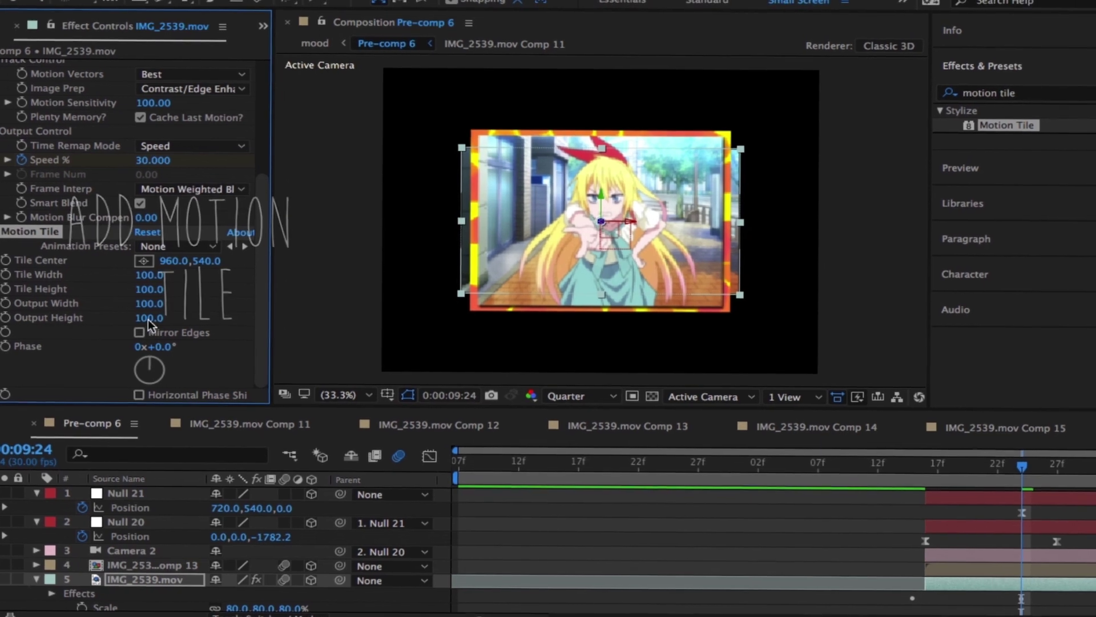
- Set Motion Tile Output Height and Output Width to 500
click(153, 319)
key(BackSpace)
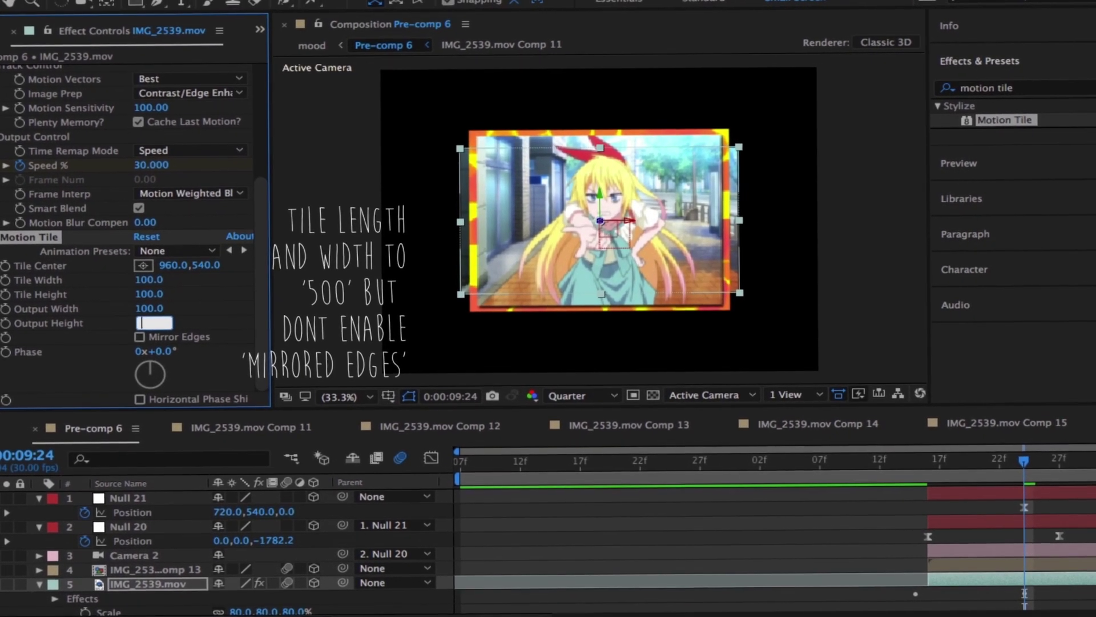
text(500)
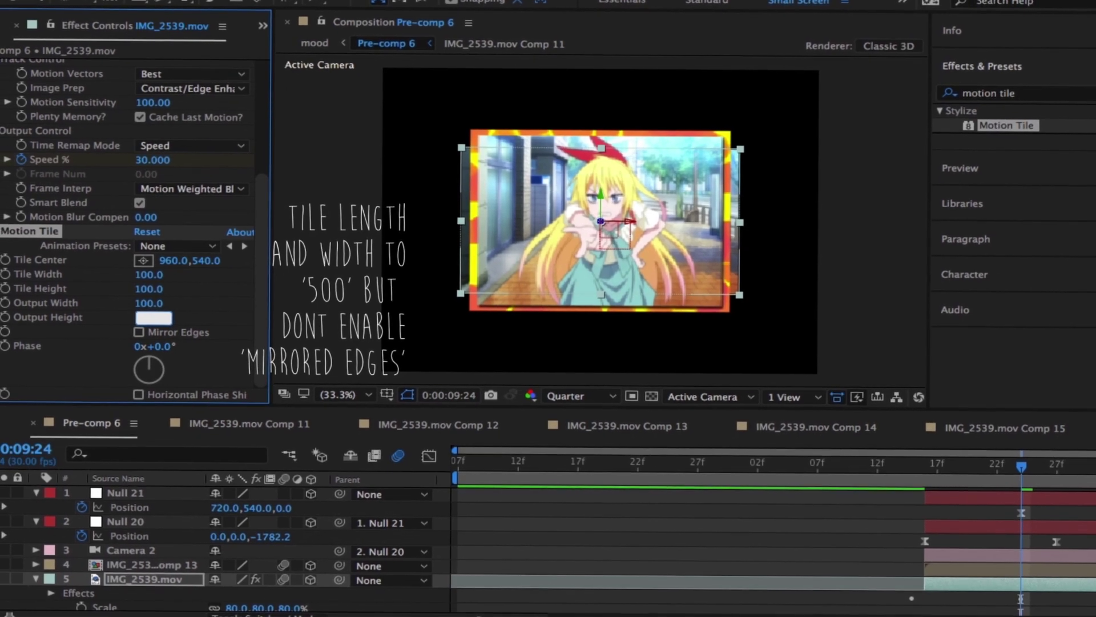
key(Return)
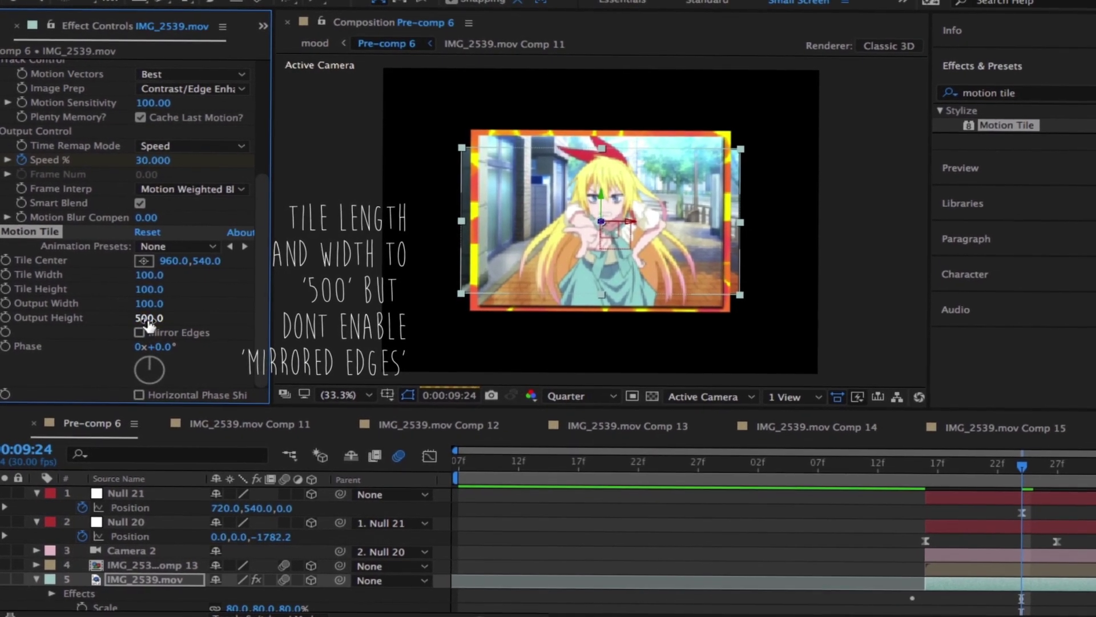
click(142, 306)
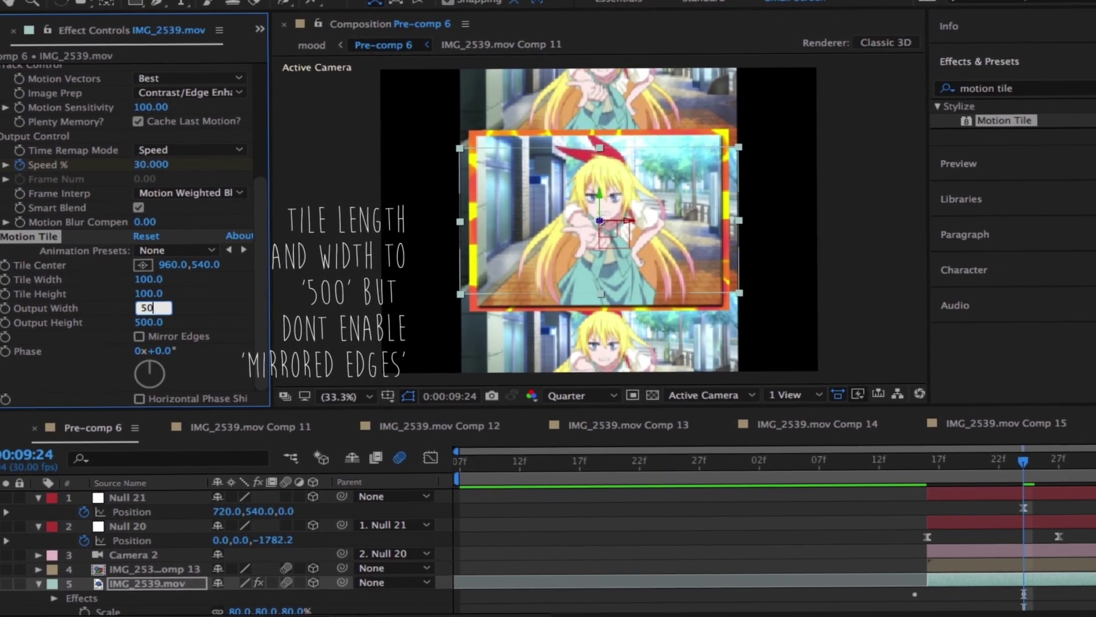
text(500)
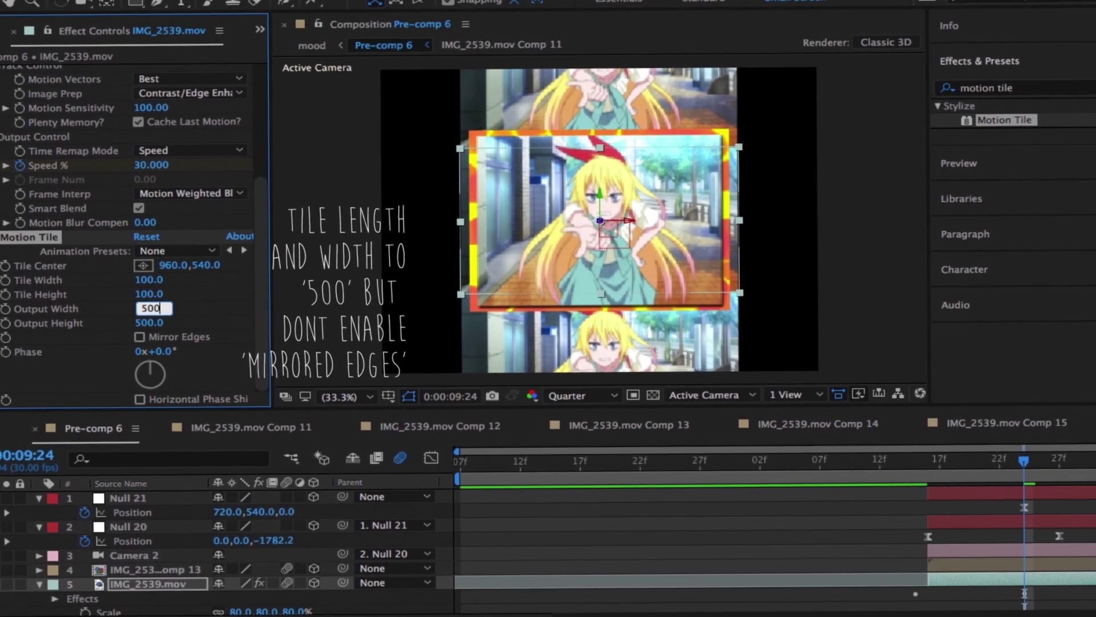
key(Return)
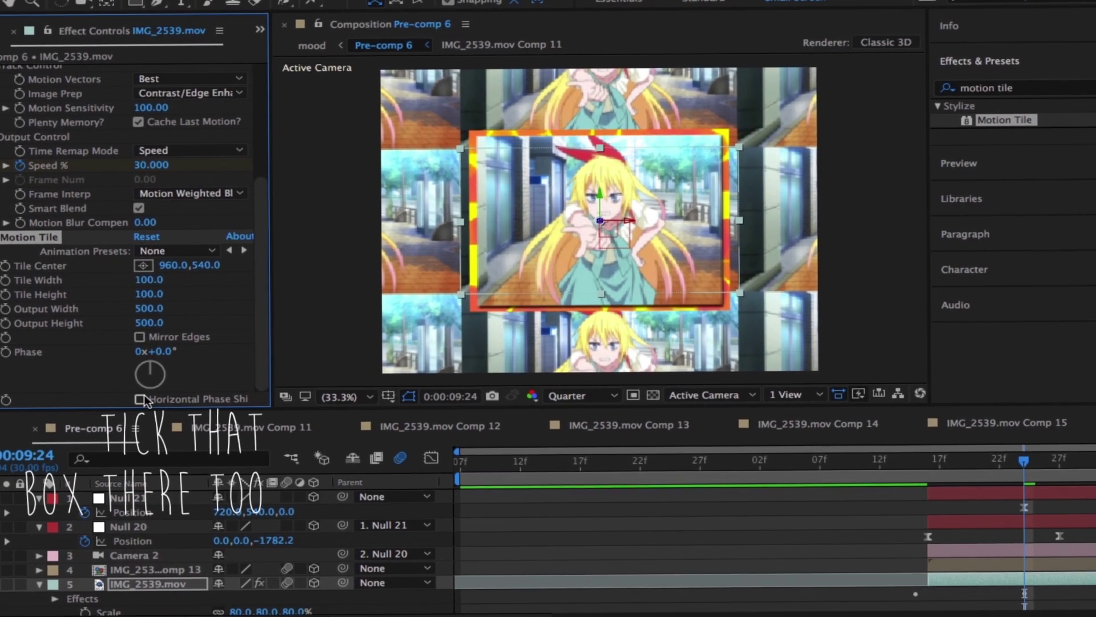
- Enable Horizontal Phase Shift and keyframe Motion Tile Phase, raising the value and retiming keyframes
click(136, 400)
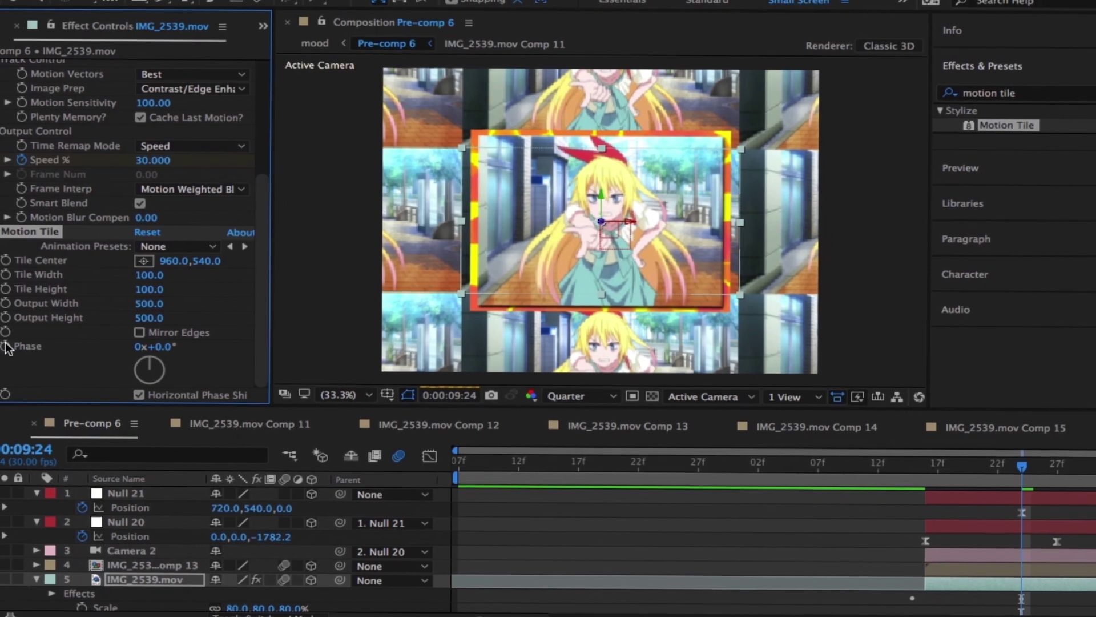
click(2, 347)
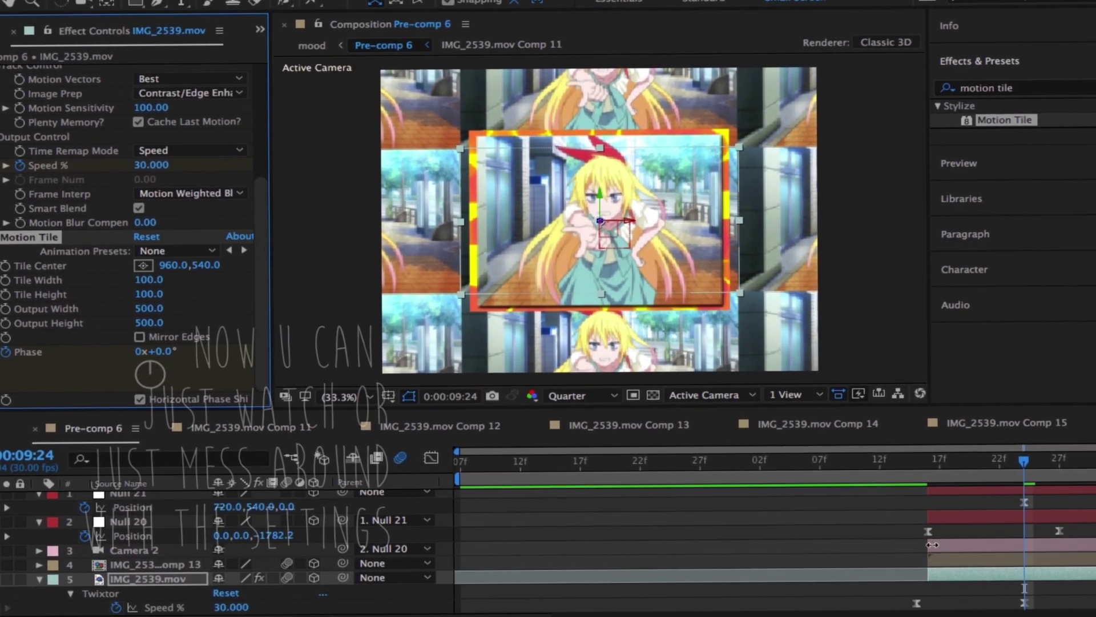
scroll(929, 545, down, 3)
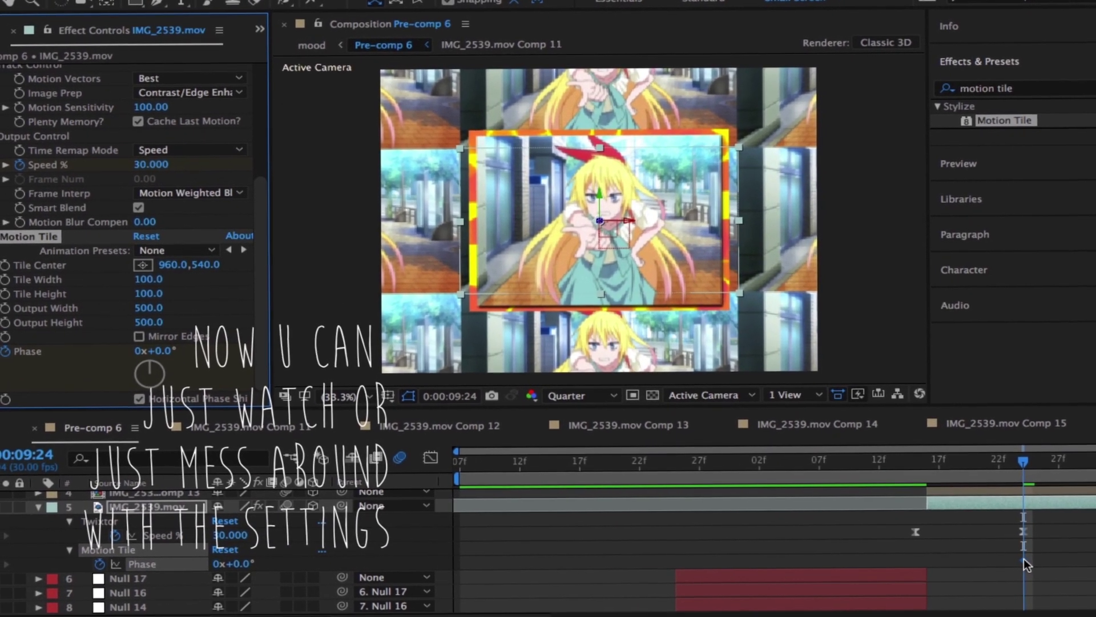
drag(1023, 559, 924, 561)
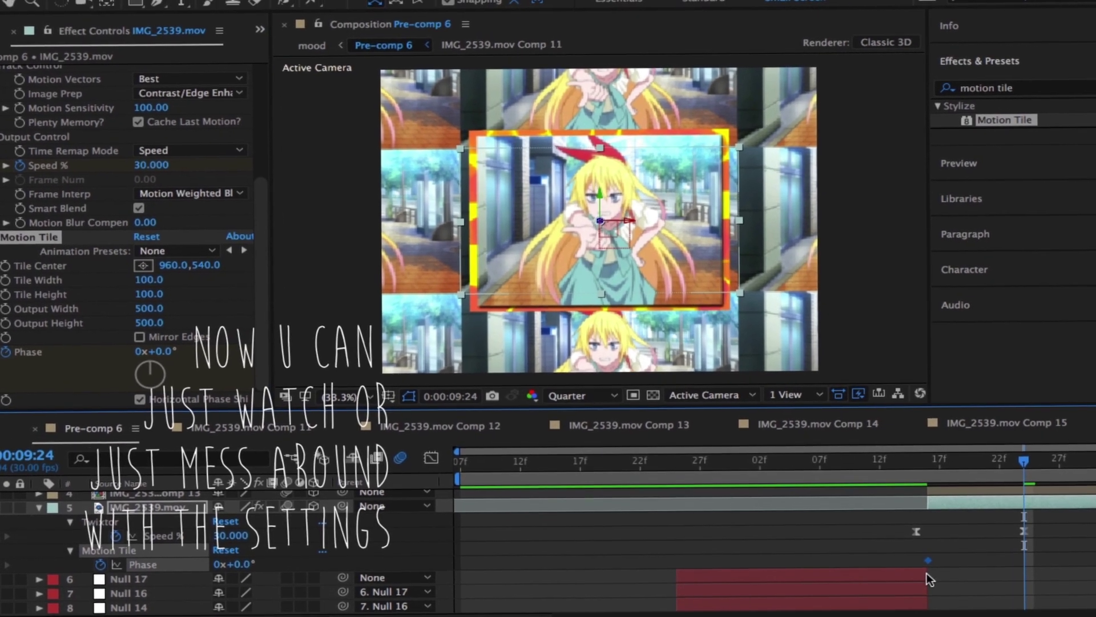
mouse_move(921, 574)
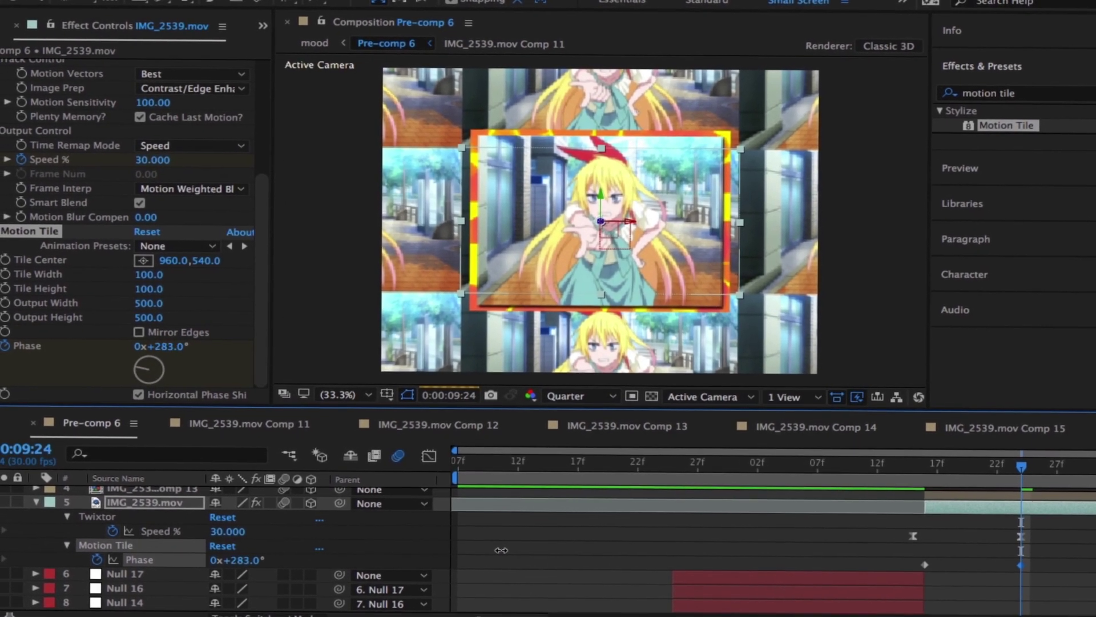
drag(501, 550, 600, 561)
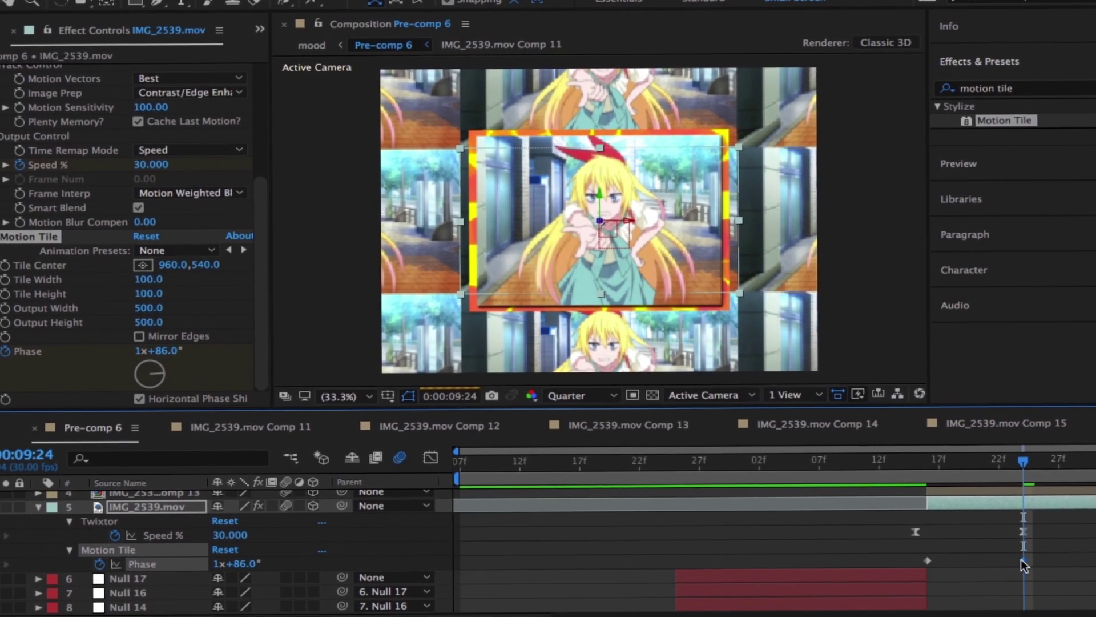
drag(1023, 562, 1074, 562)
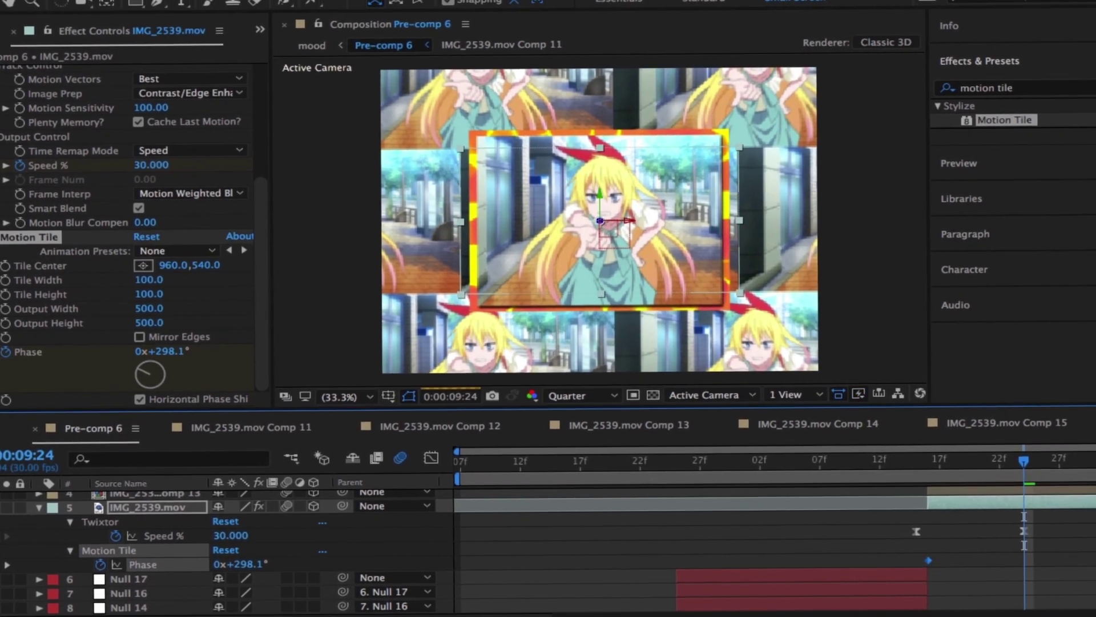
- Select both Phase keyframes and apply Easy Ease to them
right_click(929, 560)
click(848, 543)
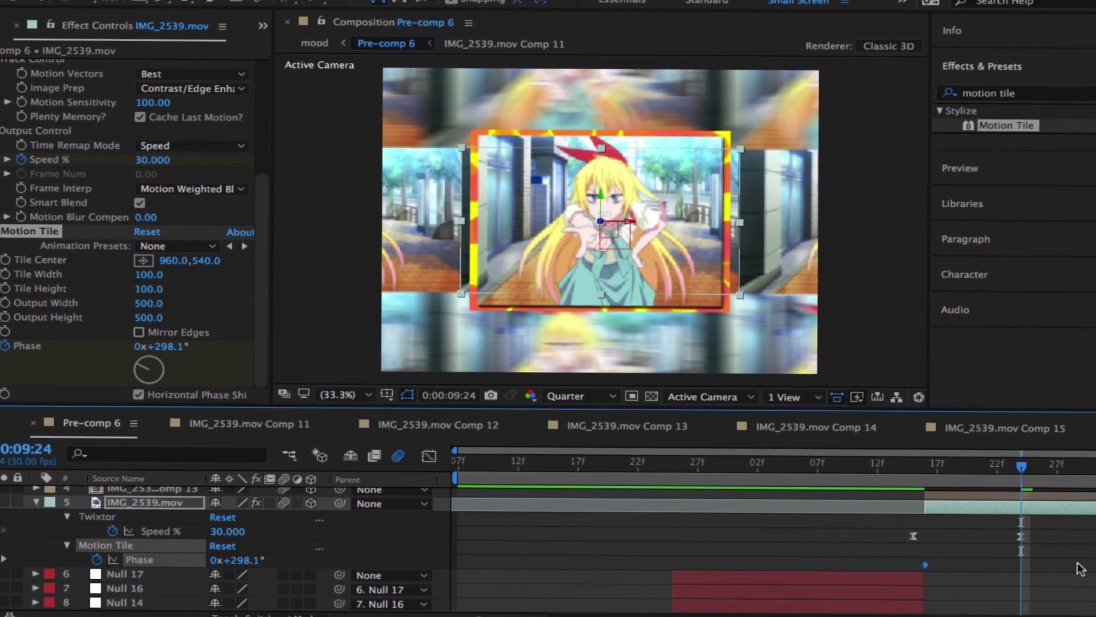
click(1081, 568)
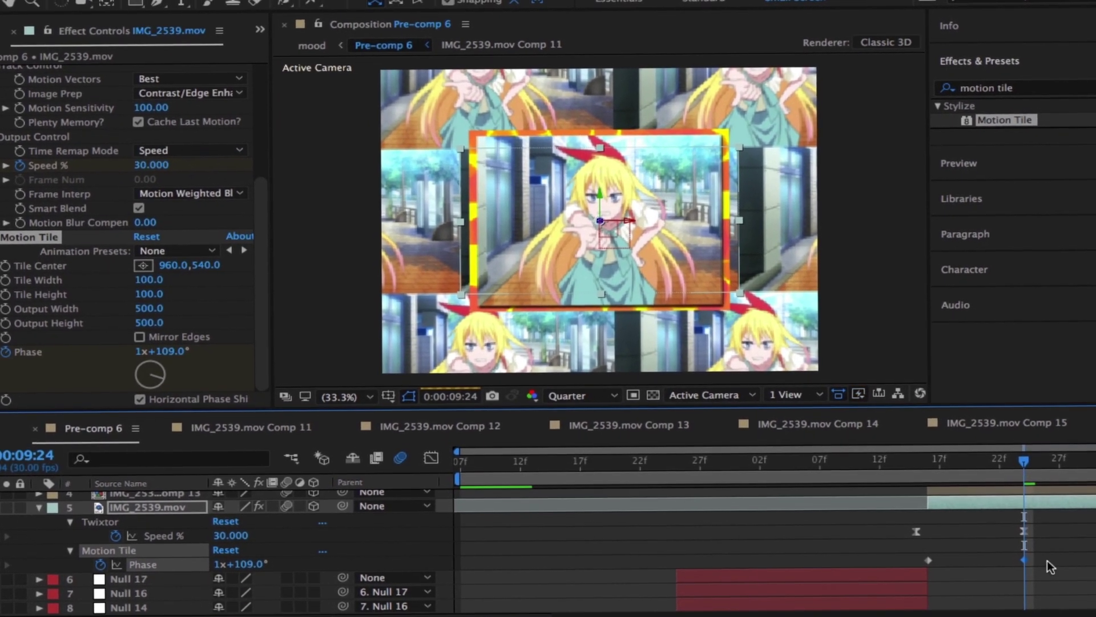
drag(1018, 559, 1021, 557)
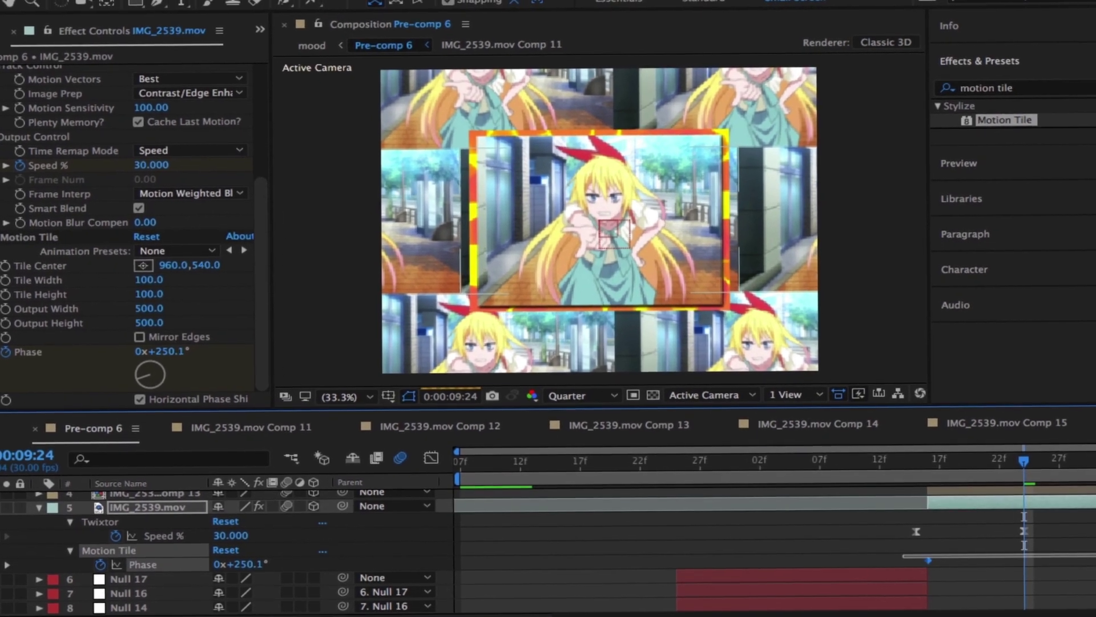
right_click(921, 566)
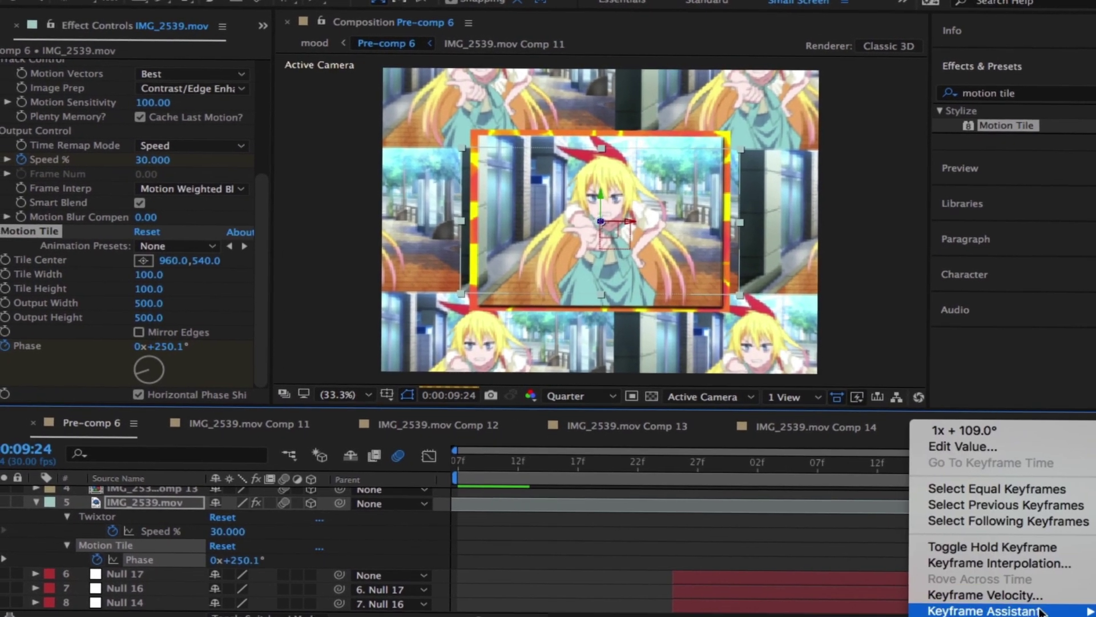
mouse_move(992, 598)
click(775, 510)
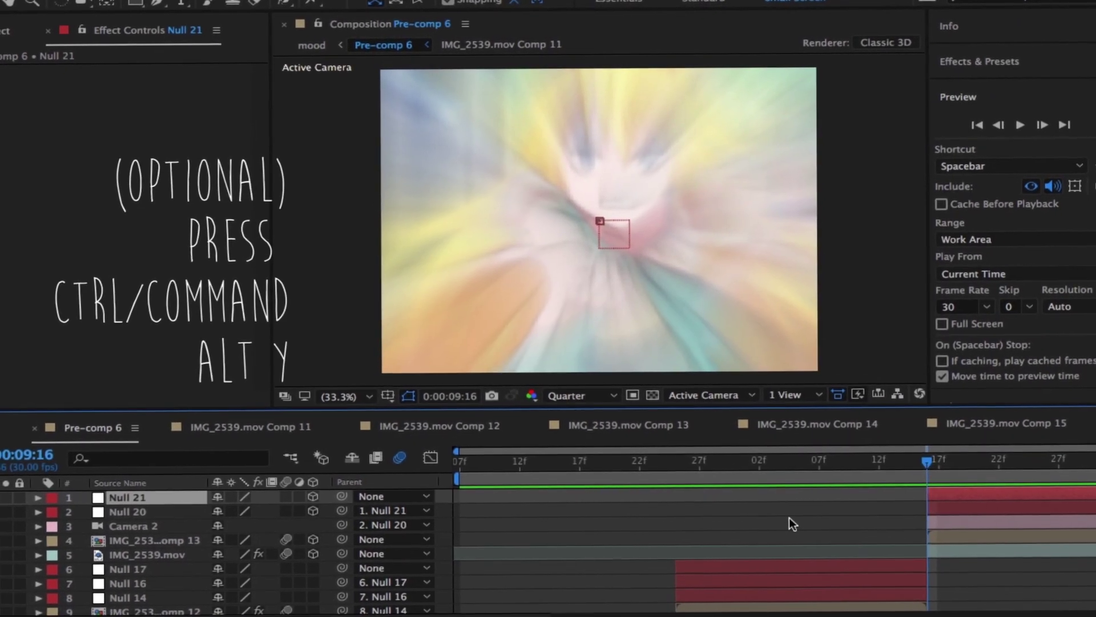
- Create an adjustment layer that starts at the current time using Ctrl+Alt+Y and a split
key(ctrl+alt+y)
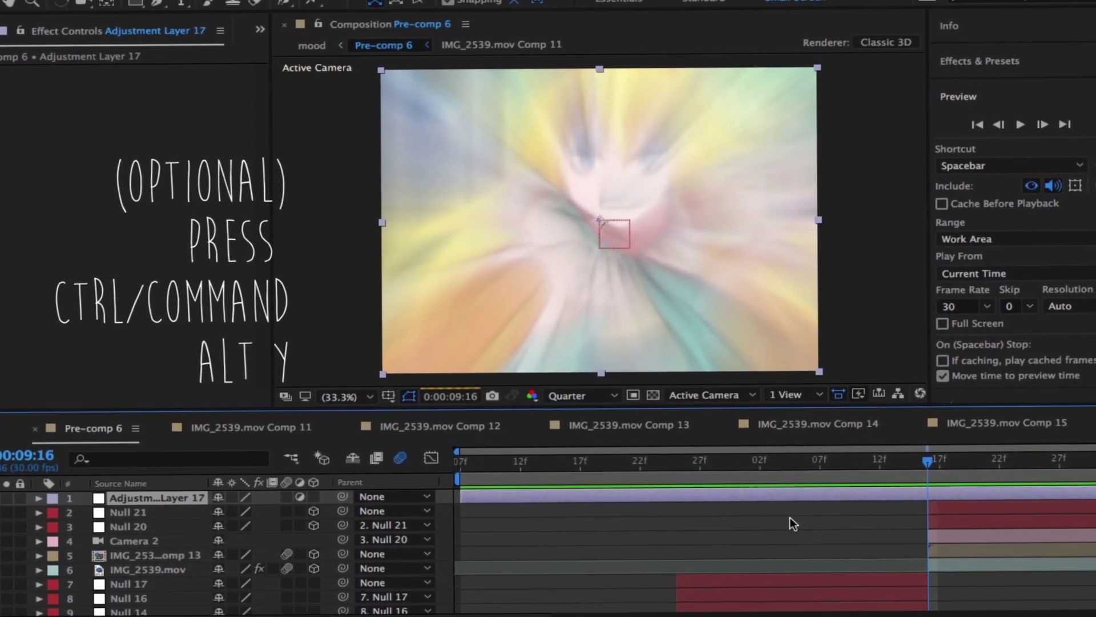
key(ctrl+shift+d)
key(Delete)
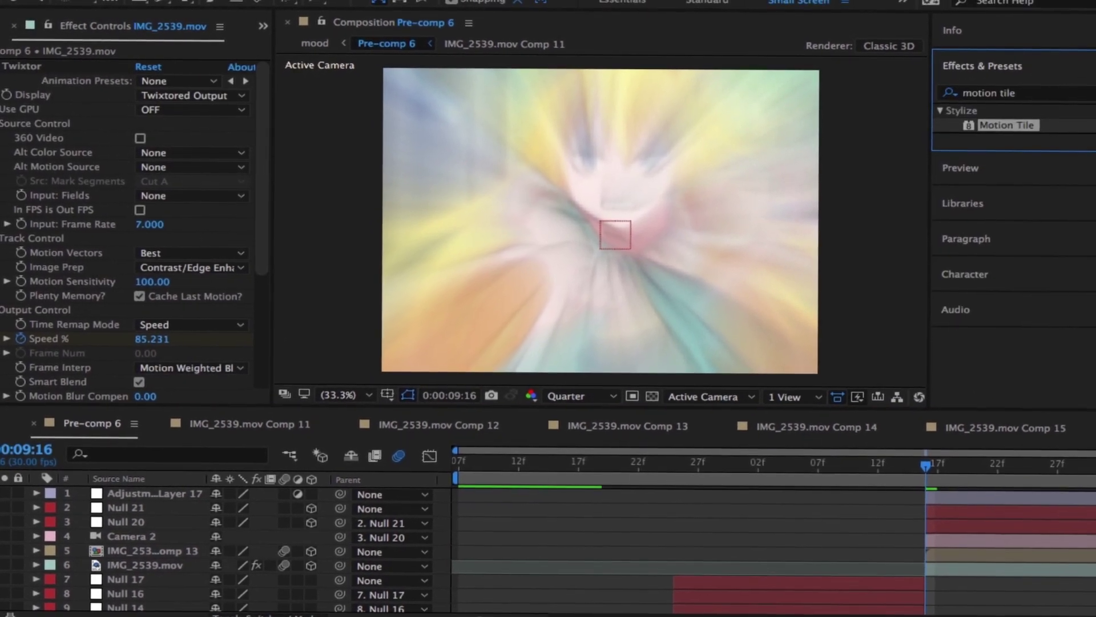
- Apply the Warp effect to Adjustment Layer 17
text(warp)
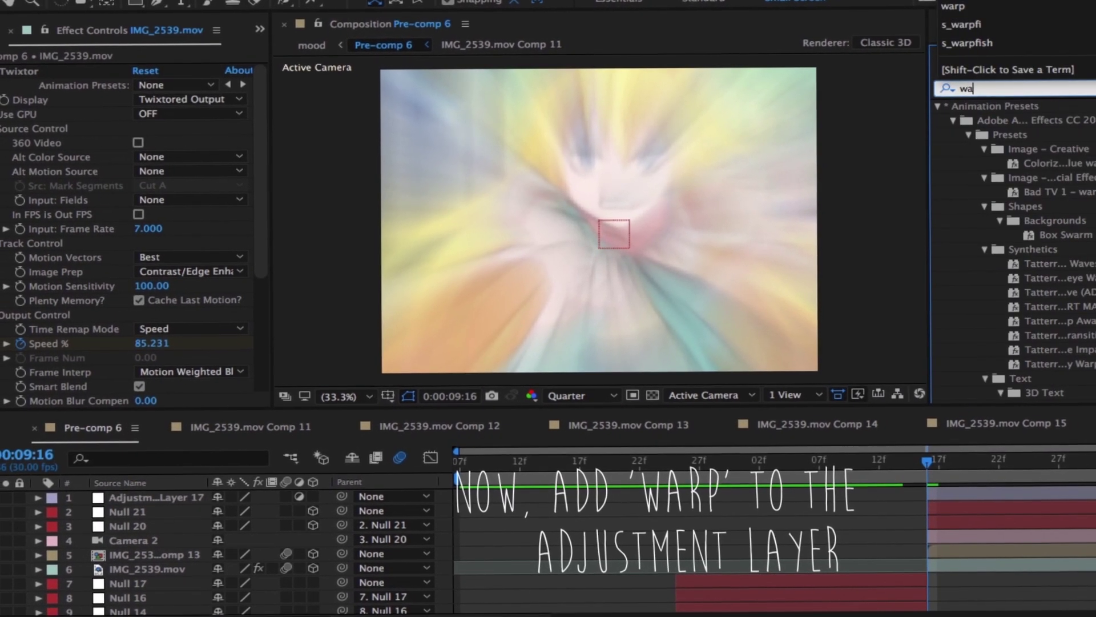
scroll(1037, 305, down, 5)
scroll(1000, 185, down, 3)
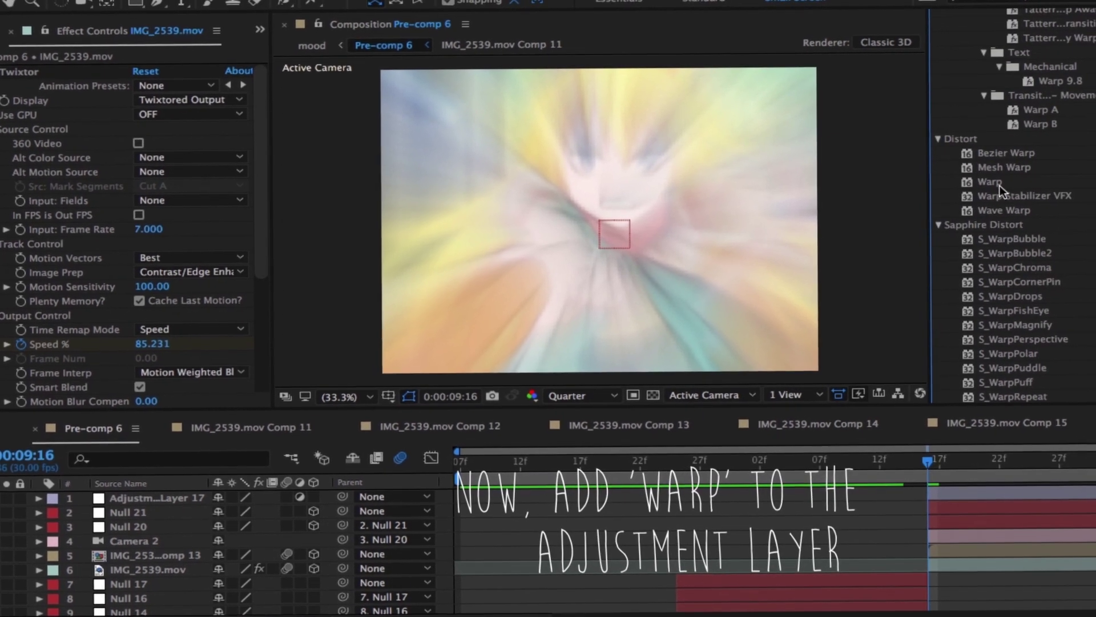
drag(989, 182, 957, 491)
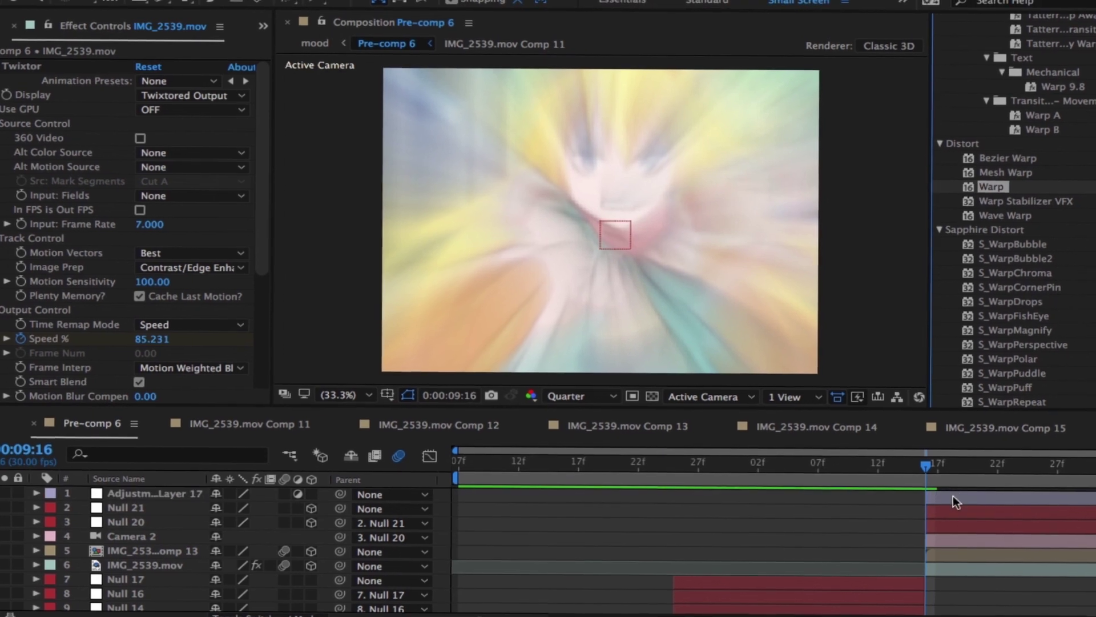
drag(962, 491, 949, 503)
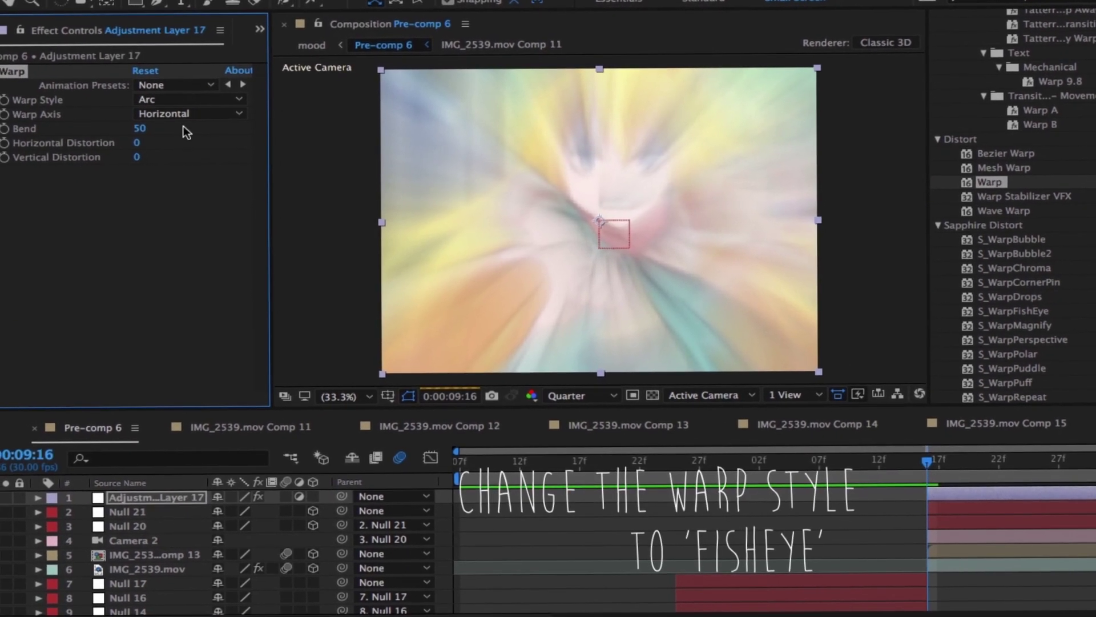
- Set Warp Style to FishEye with Bend -20 and keyframe the Bend value
click(169, 94)
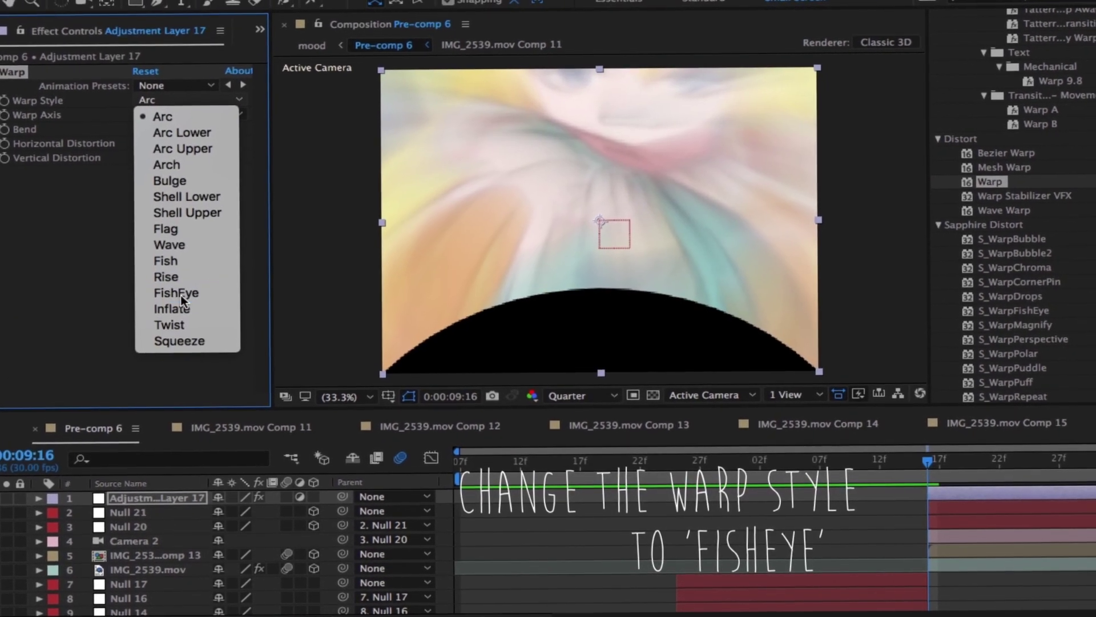
click(181, 293)
click(135, 131)
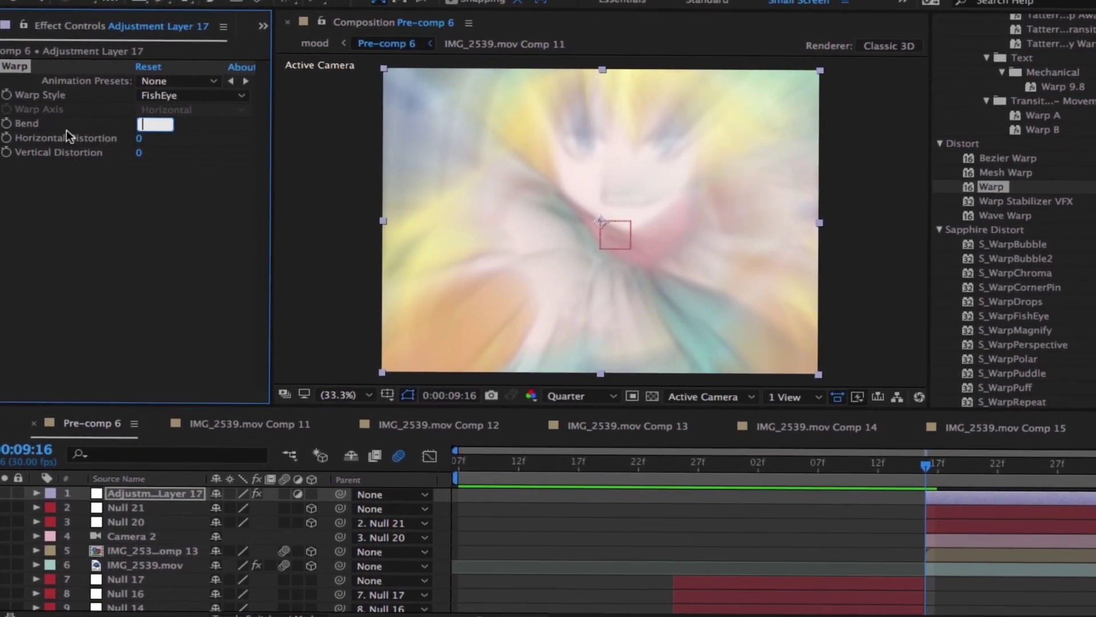
text(-20)
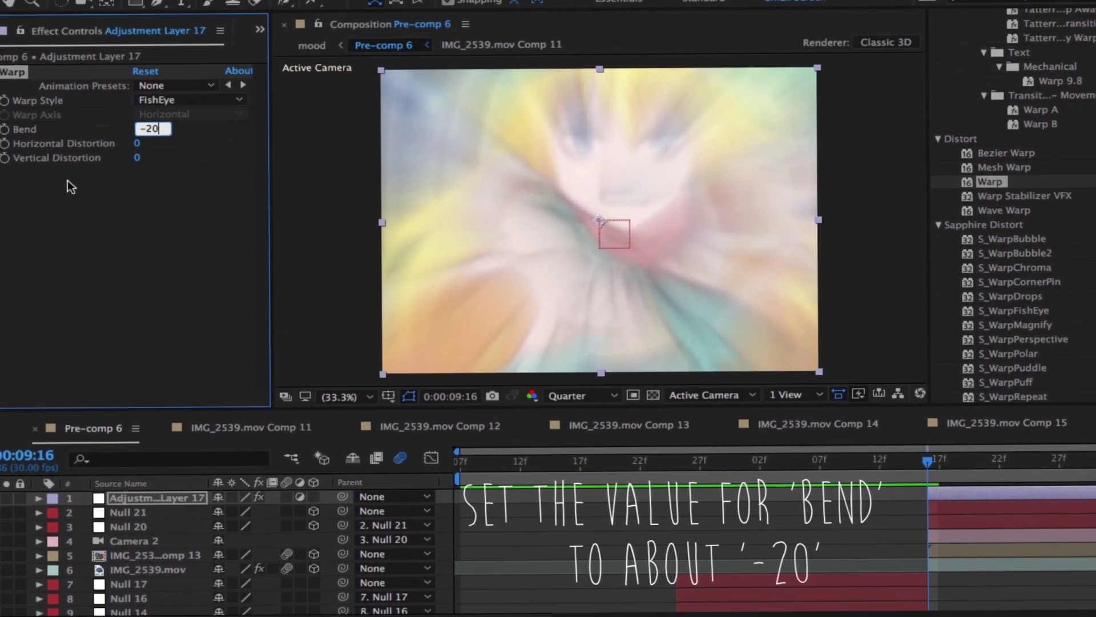
key(Return)
click(4, 123)
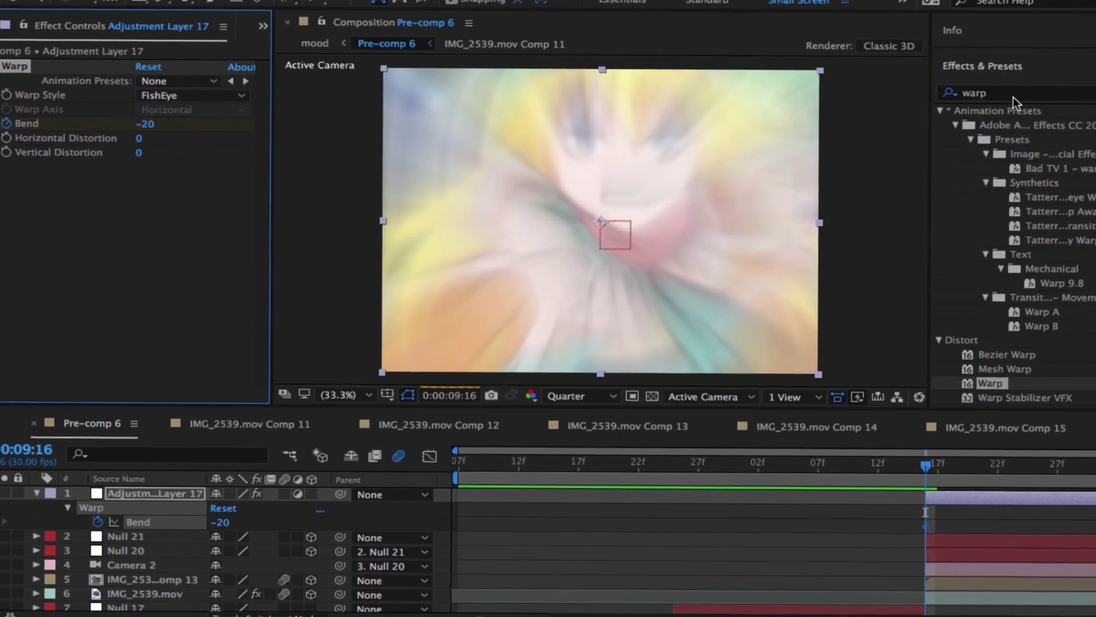
click(1027, 77)
click(1019, 100)
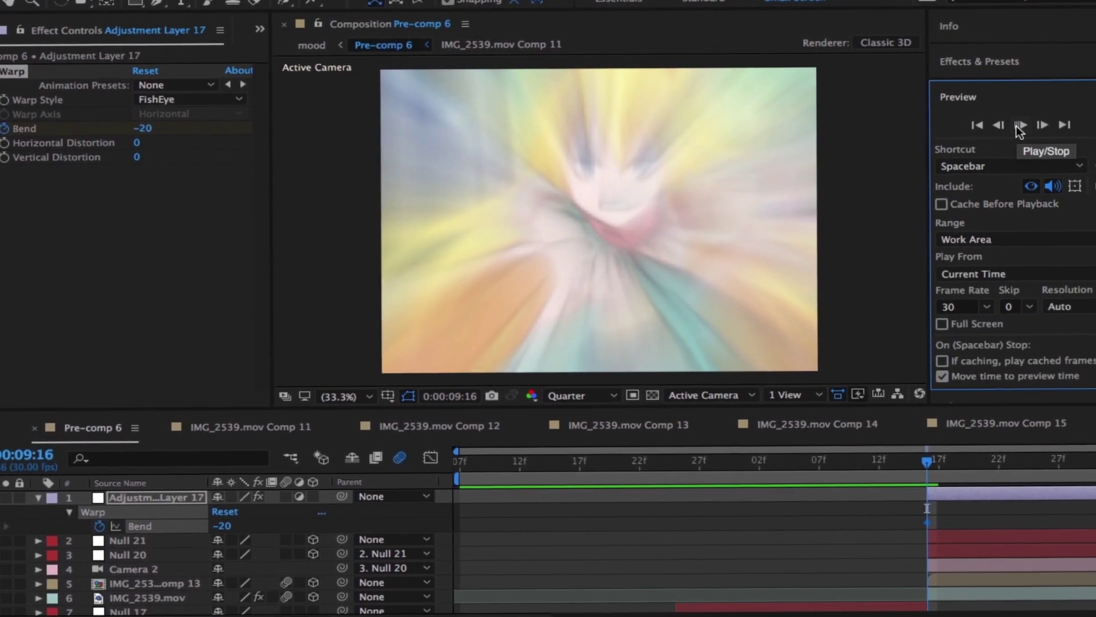
- Preview the edit, then select all layers and pre-compose them into Pre-comp 10
click(1025, 127)
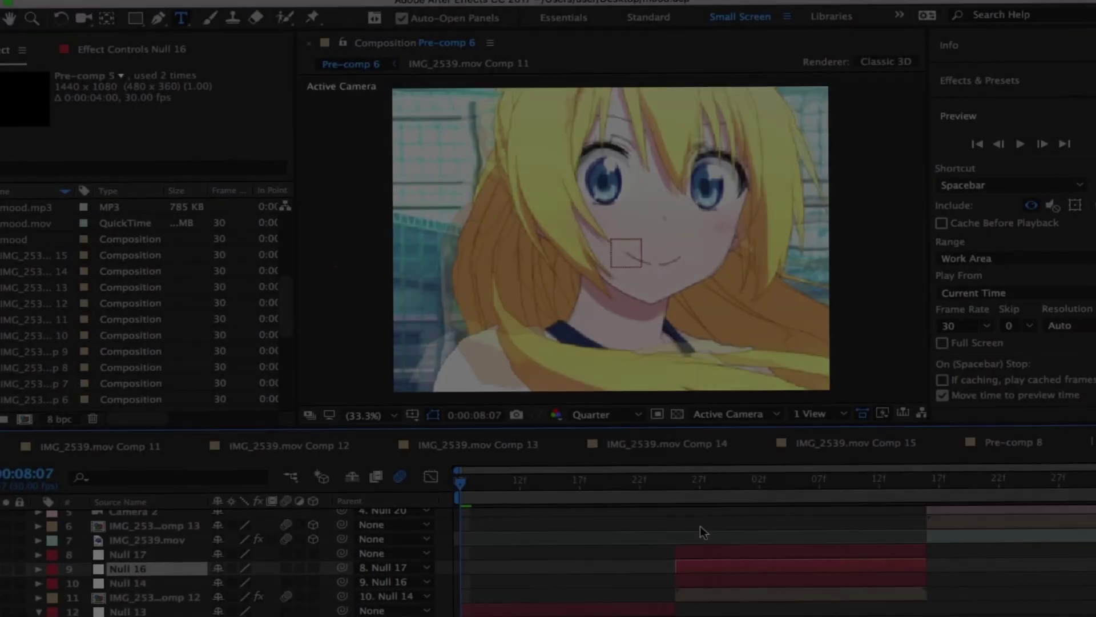
scroll(611, 514, down, 1)
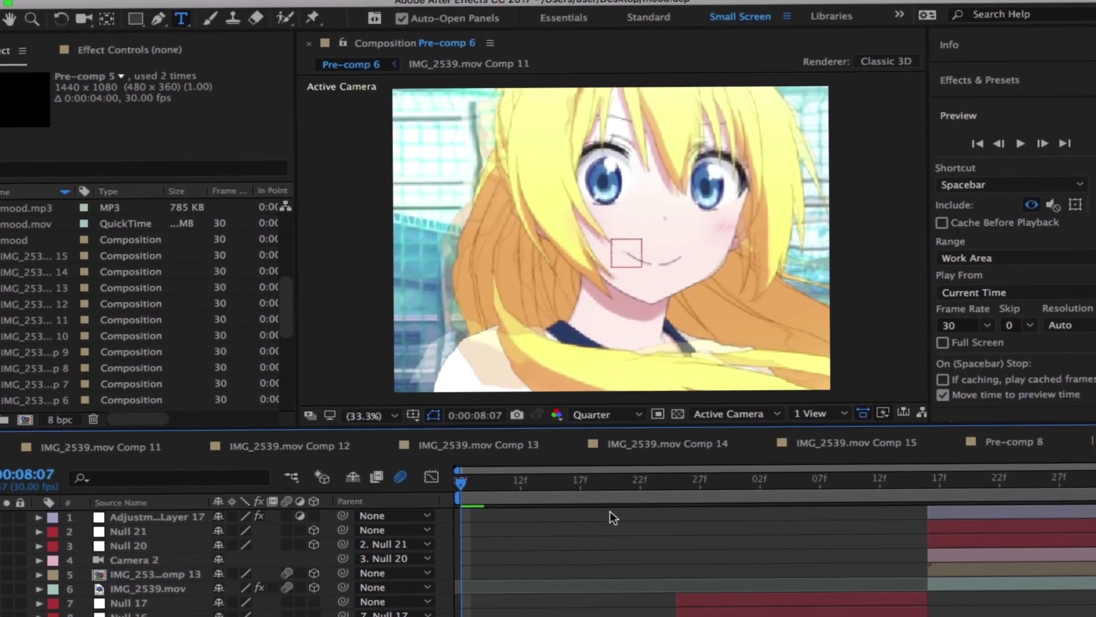
click(950, 508)
scroll(885, 554, down, 3)
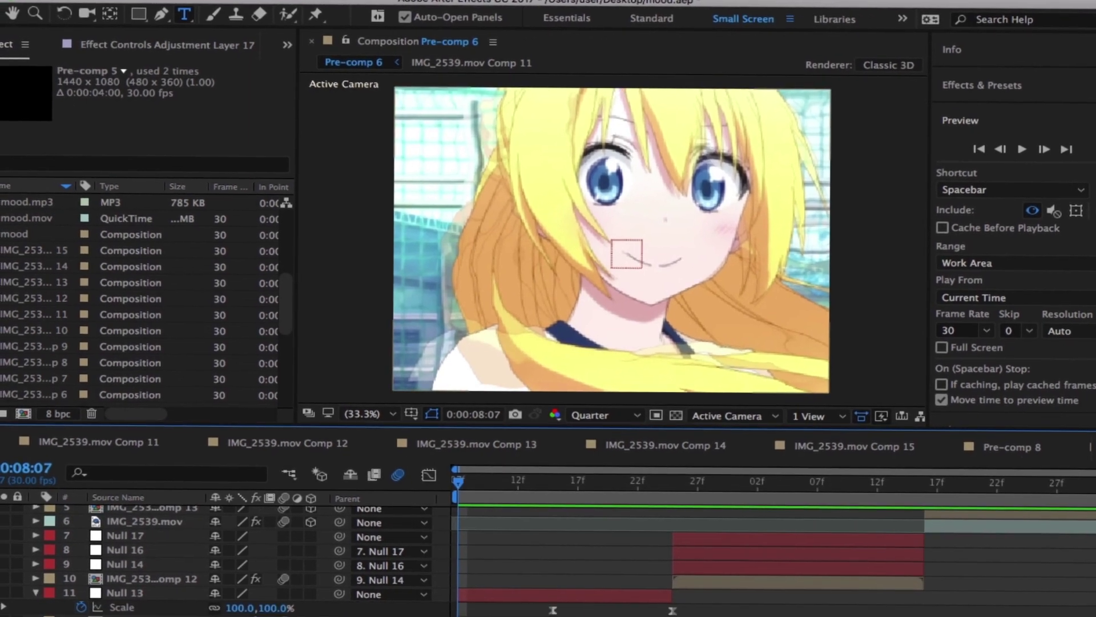
click(882, 552)
key(ctrl+shift+c)
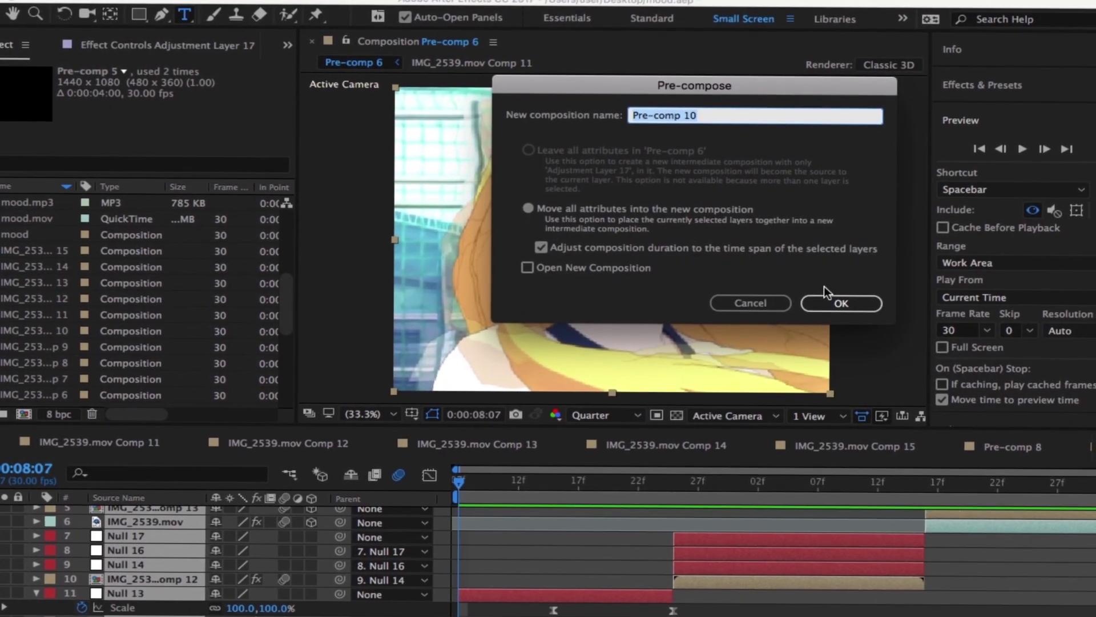
click(833, 302)
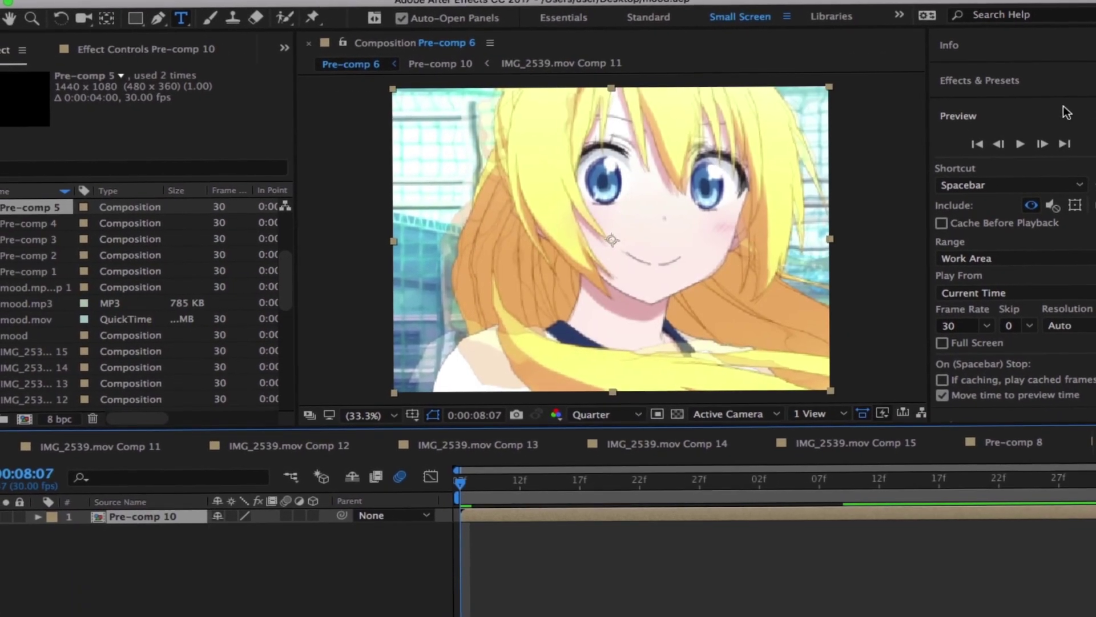
key(ctrl+5)
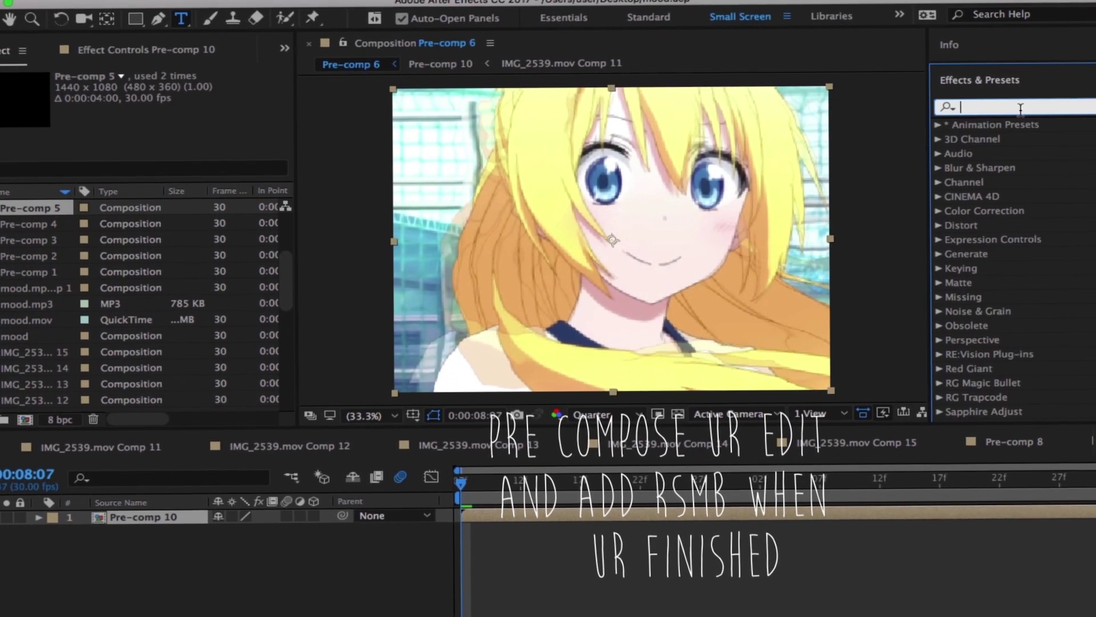
- Apply RSMB to Pre-comp 10 with Blur Amount 1.00 and Motion Sensitivity 100, then preview
click(1017, 107)
text(rsmb)
drag(992, 243, 656, 568)
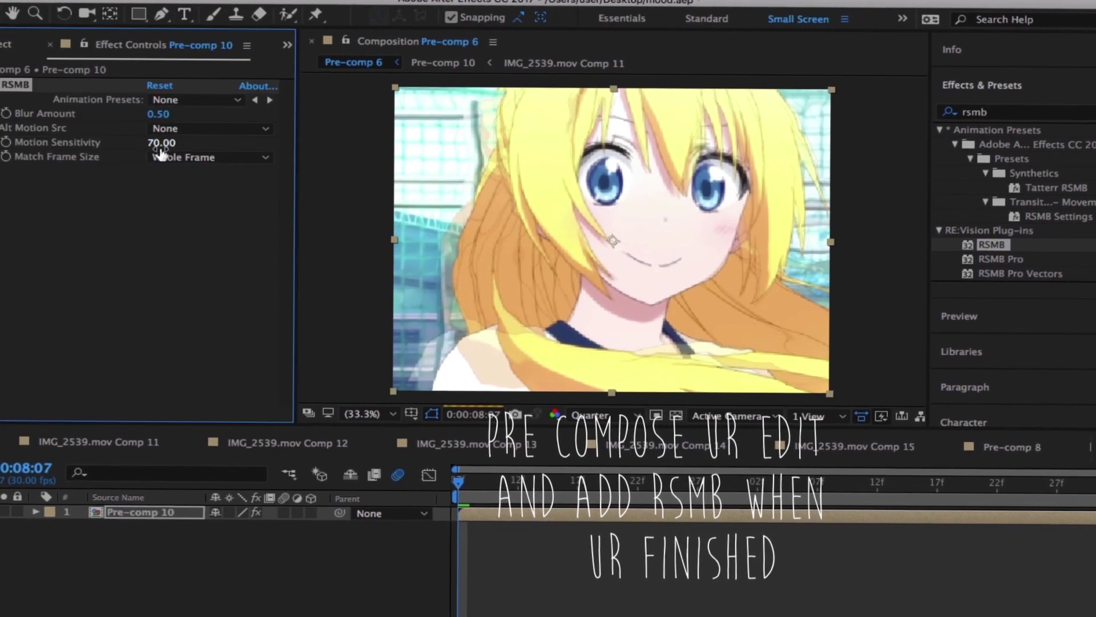
click(962, 112)
click(1022, 143)
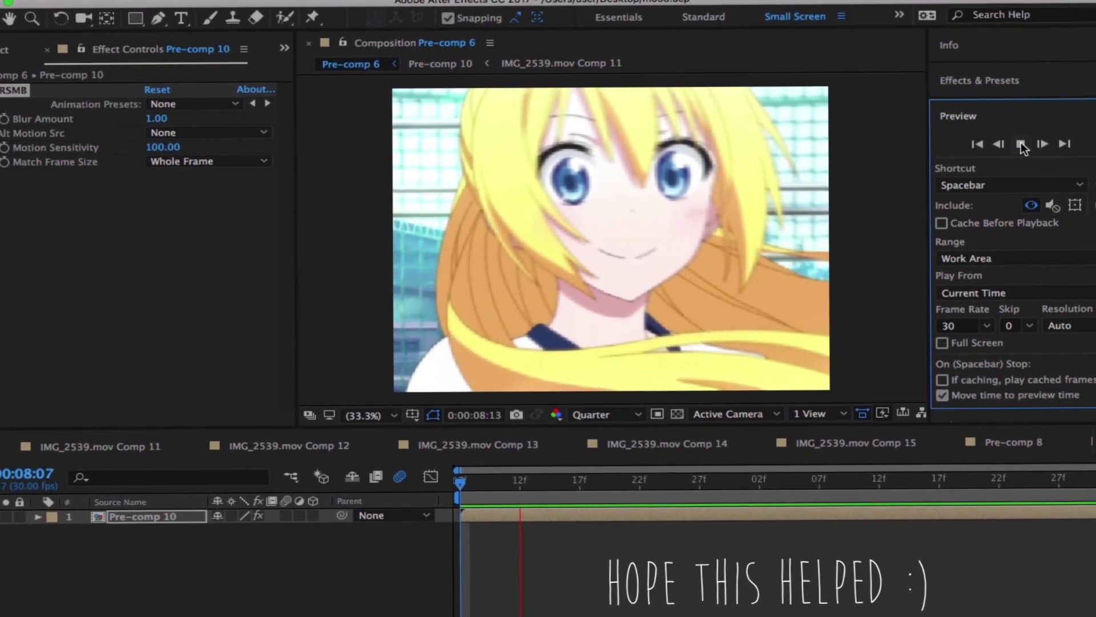
click(1022, 145)
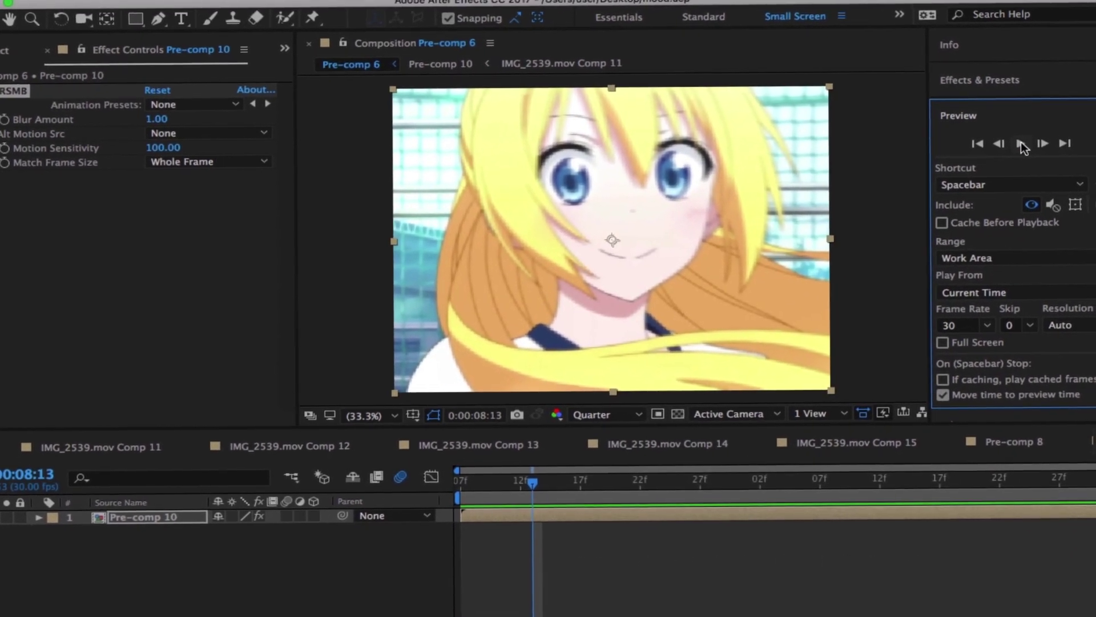